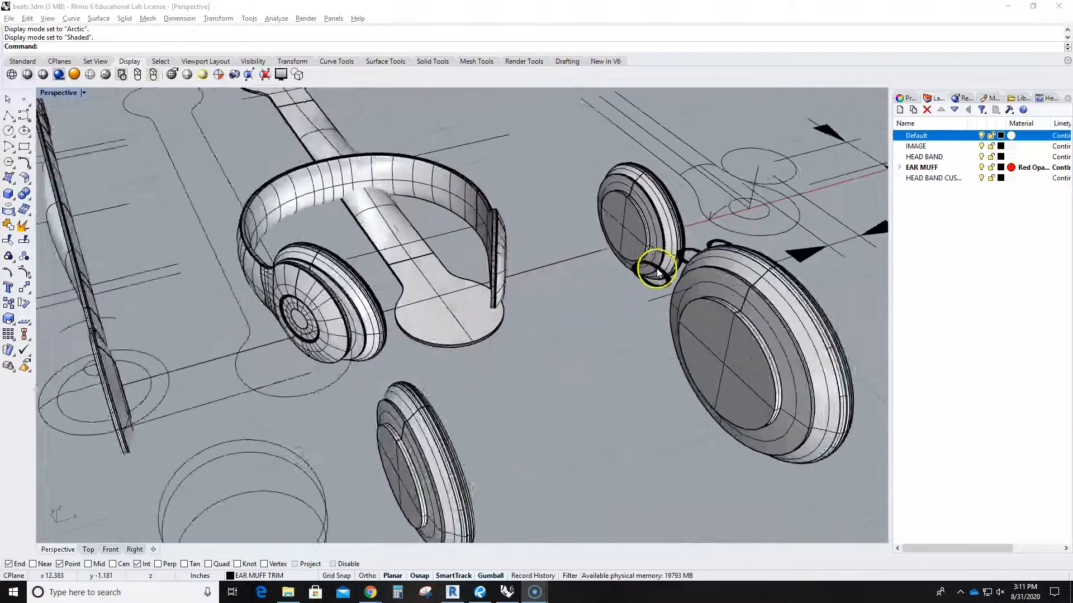
Create a new layer named 'new layer' below IMAGE.
scroll(647, 279, "down", 5)
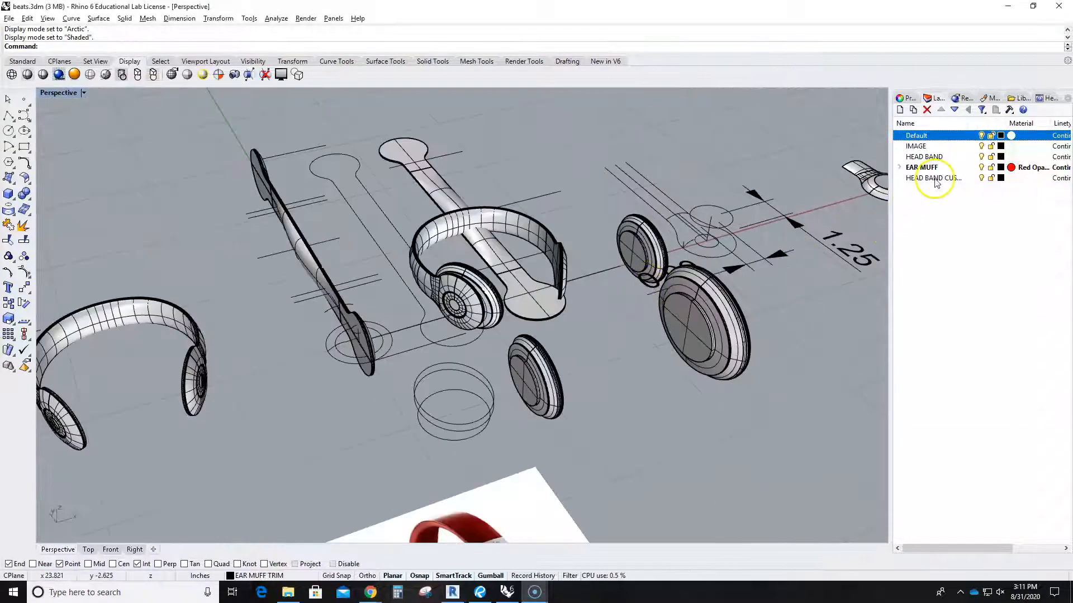
scroll(611, 286, "down", 4)
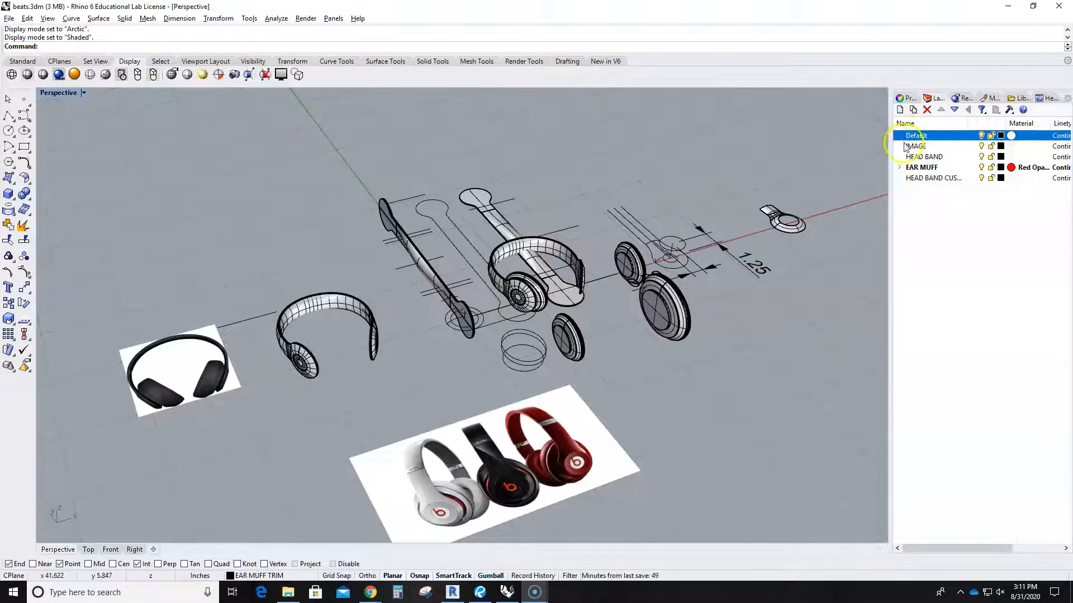
left_click(921, 220)
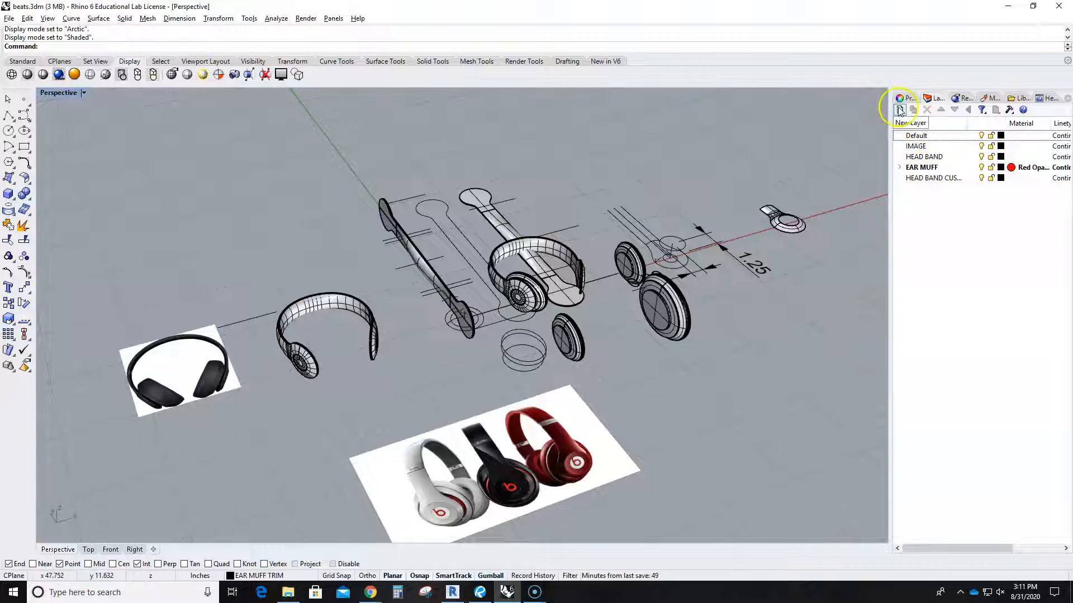
left_click(900, 110)
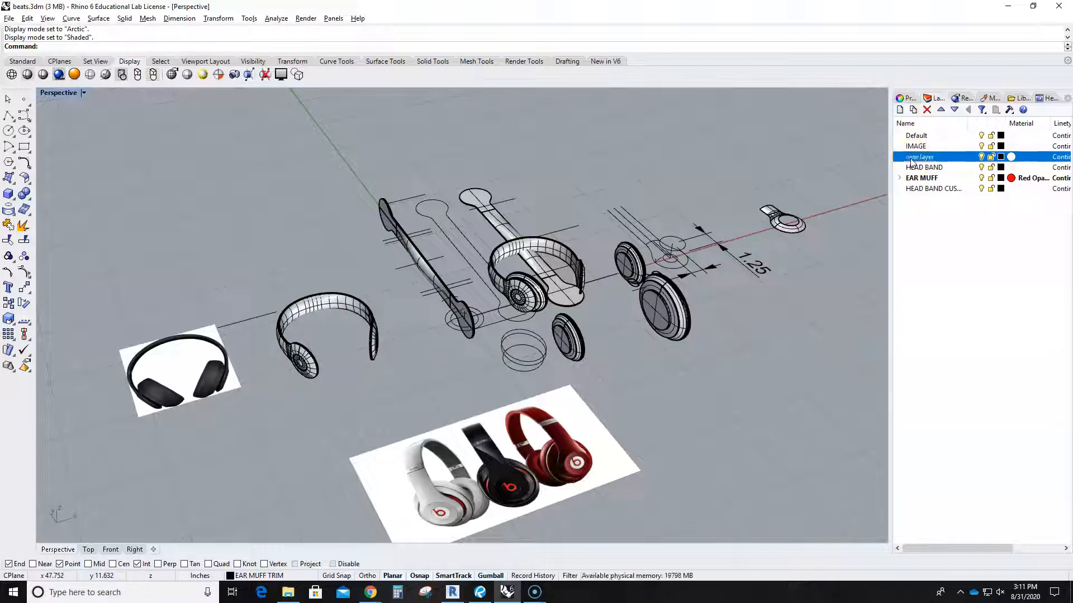
left_click(753, 223)
Move the small earpiece piece onto 'new layer' with Change Object Layer.
left_click_drag(829, 253, 829, 253)
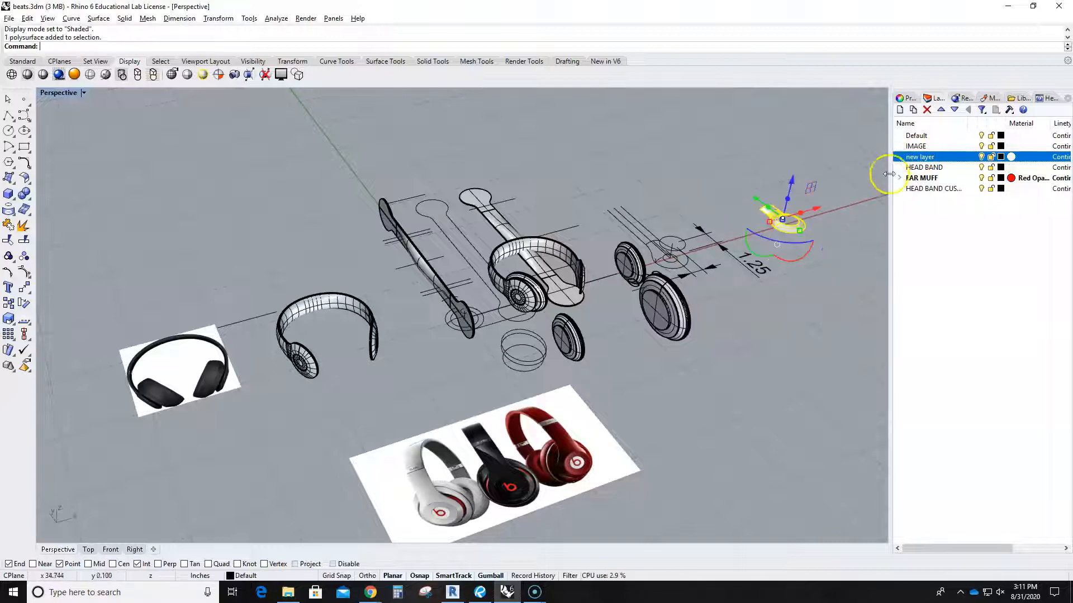
right_click(931, 160)
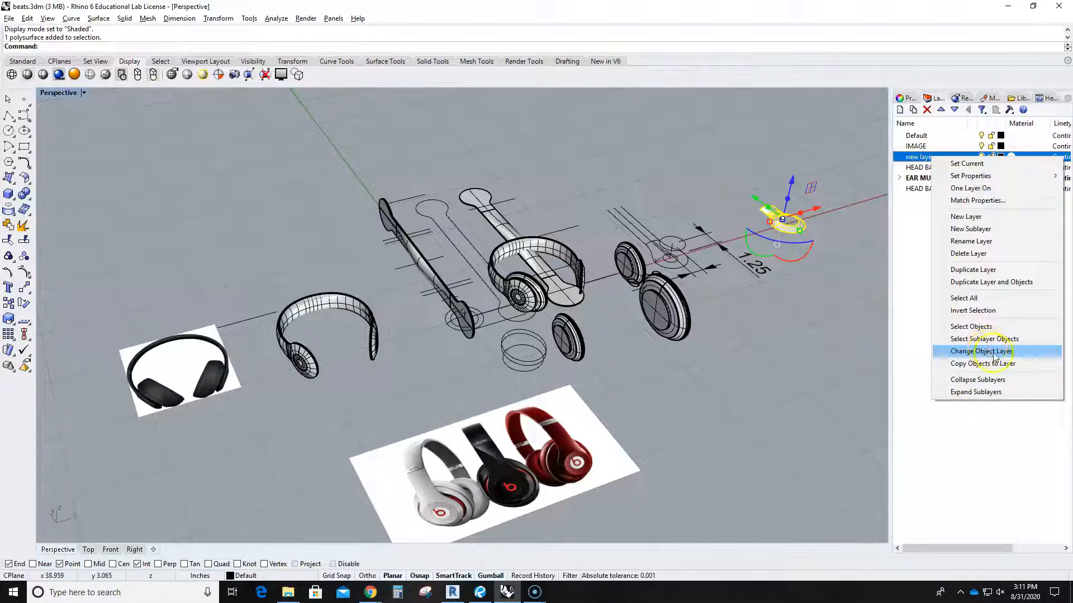
left_click(995, 352)
left_click(779, 362)
Toggle the visibility of 'new layer' off and on twice to check the earpiece.
left_click(981, 158)
left_click(982, 158)
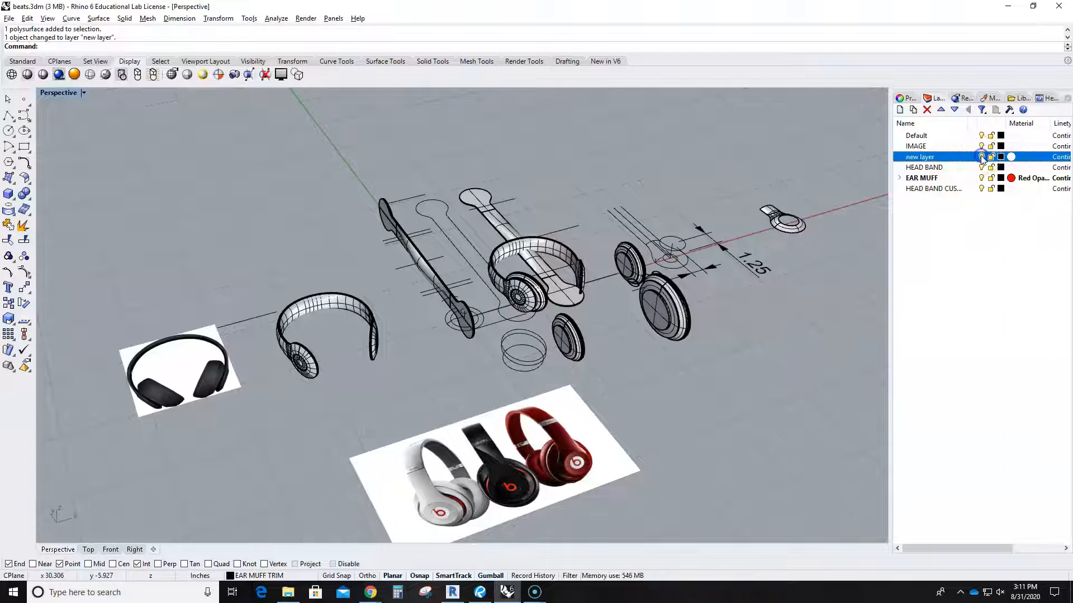
left_click(982, 157)
left_click(982, 157)
left_click(824, 274)
scroll(553, 335, "up", 8)
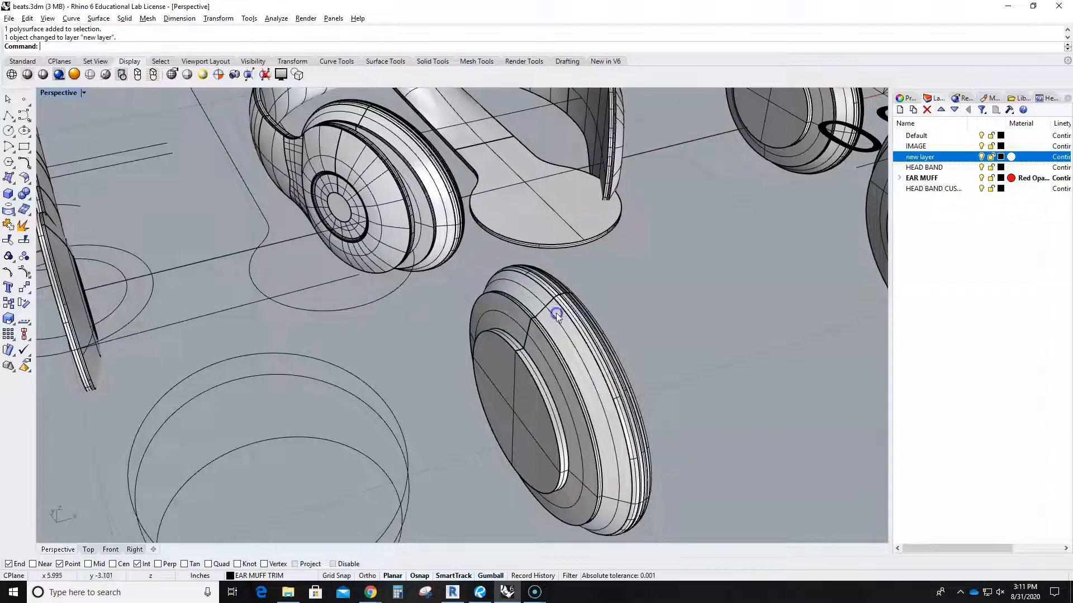
Expand EAR MUFF, add a Layer 02 sublayer, then delete it.
left_click(913, 178)
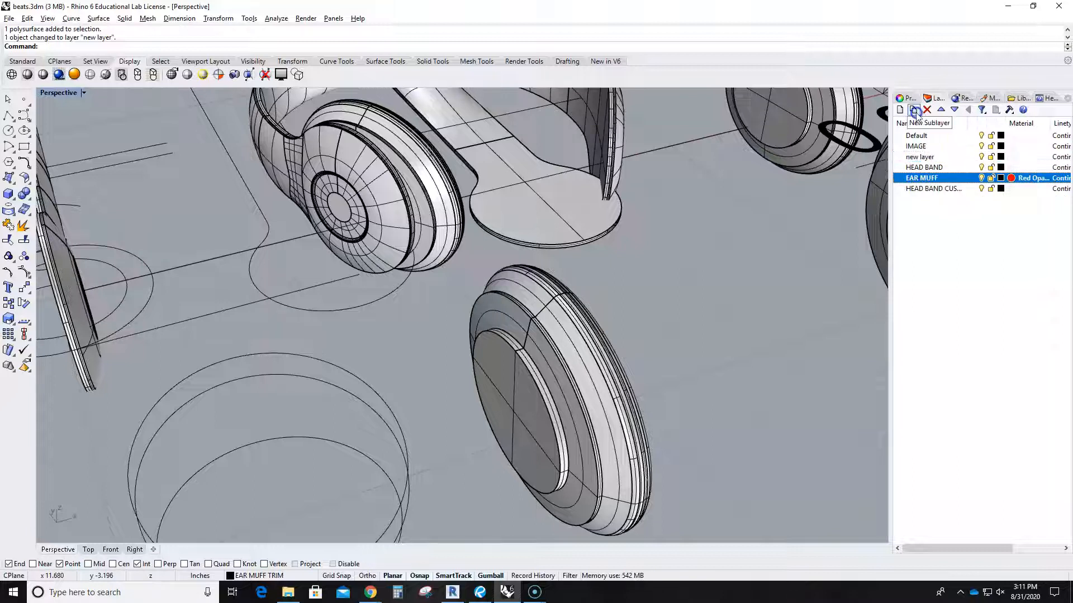
left_click(897, 177)
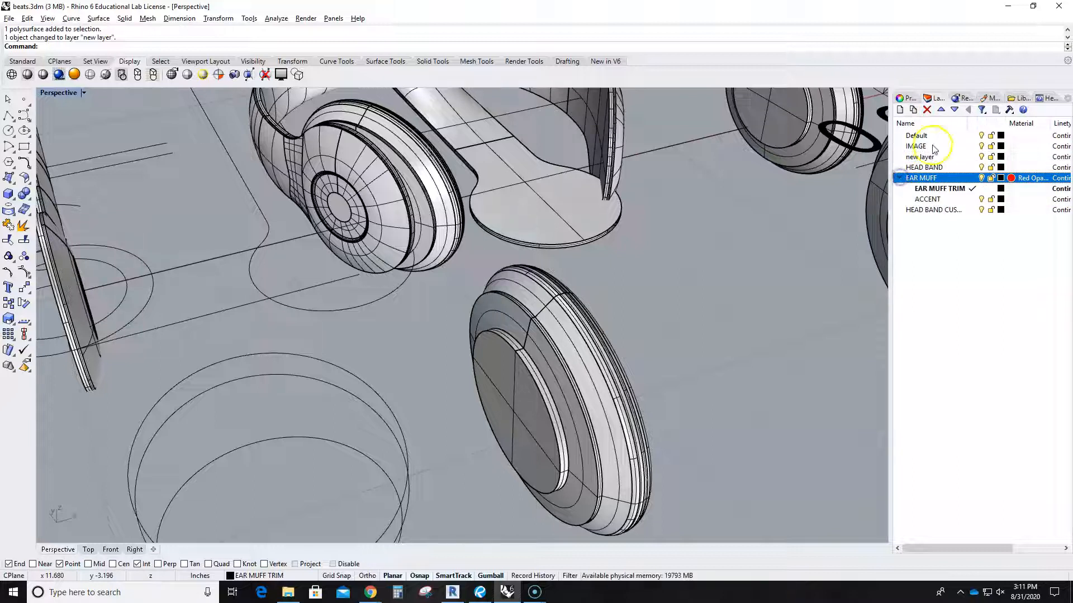
left_click(912, 111)
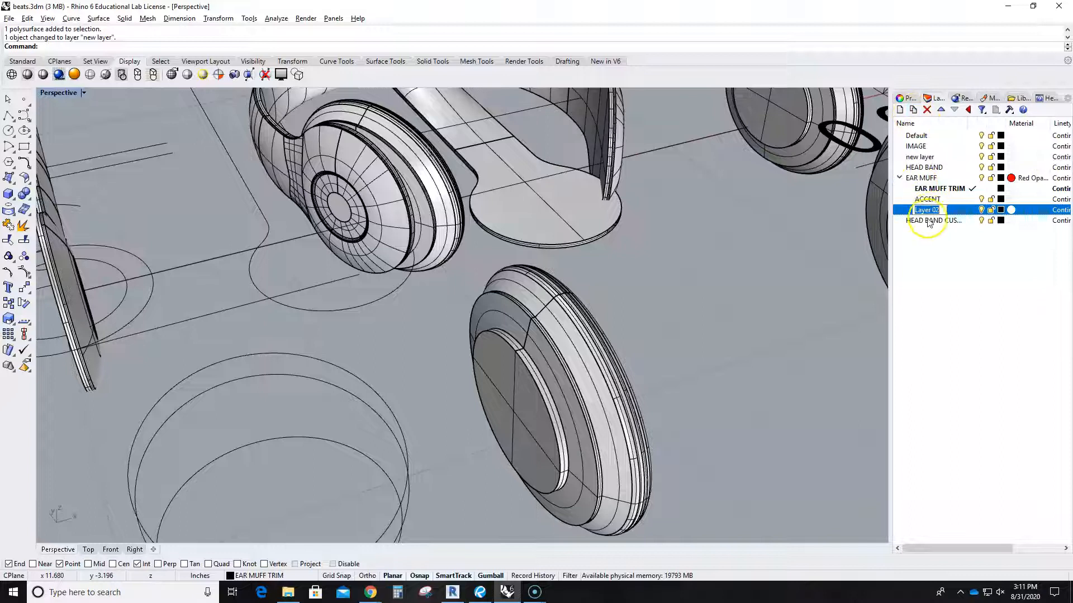
left_click(946, 269)
left_click(940, 215)
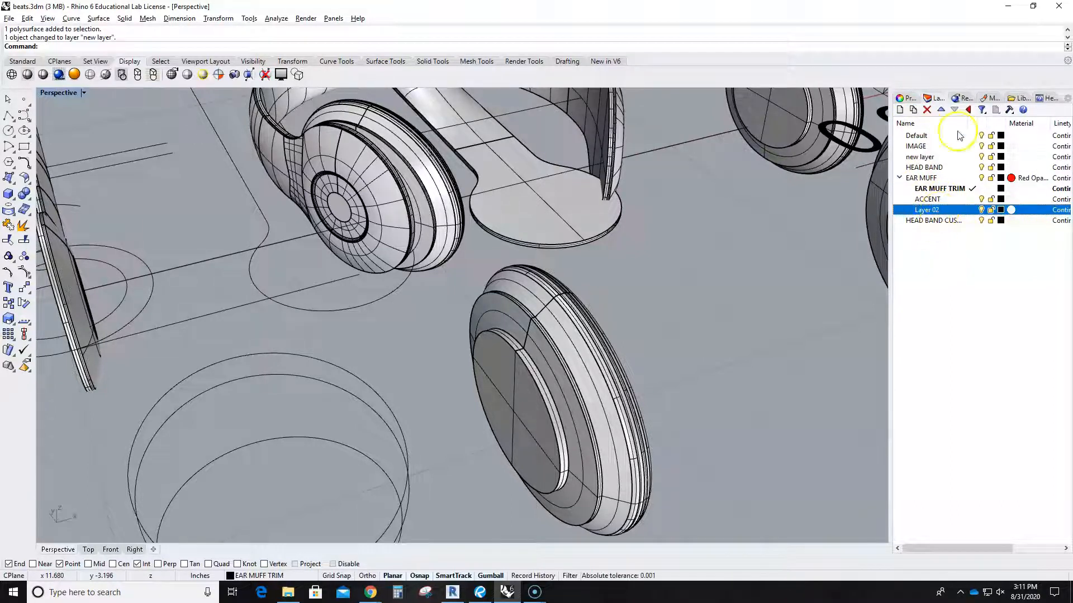
left_click(926, 110)
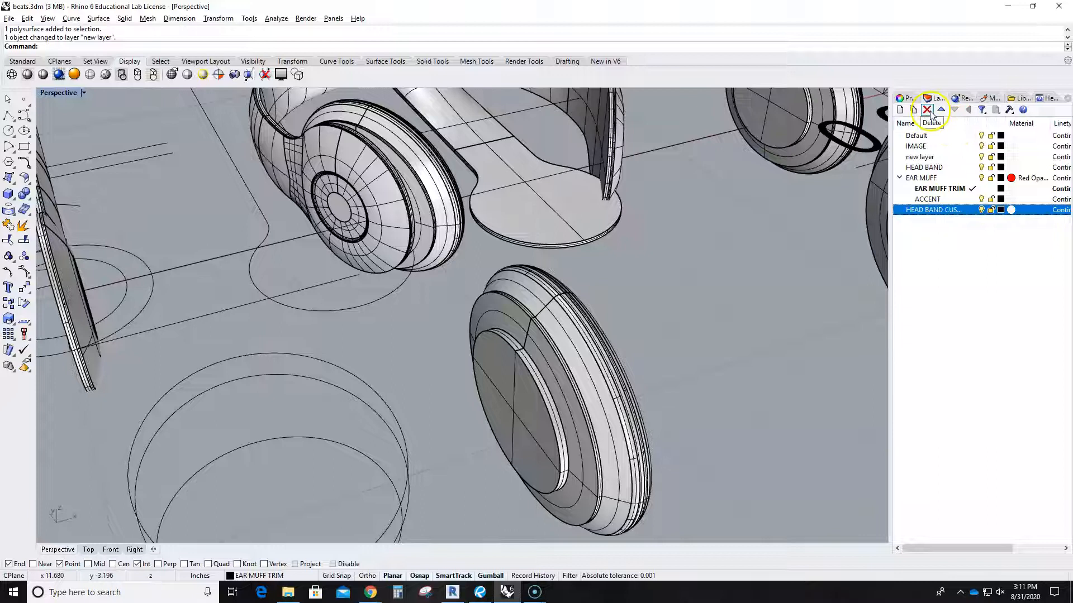
Nest 'new layer' inside the EAR MUFF layer.
left_click(920, 157)
left_click(923, 177, "ctrl")
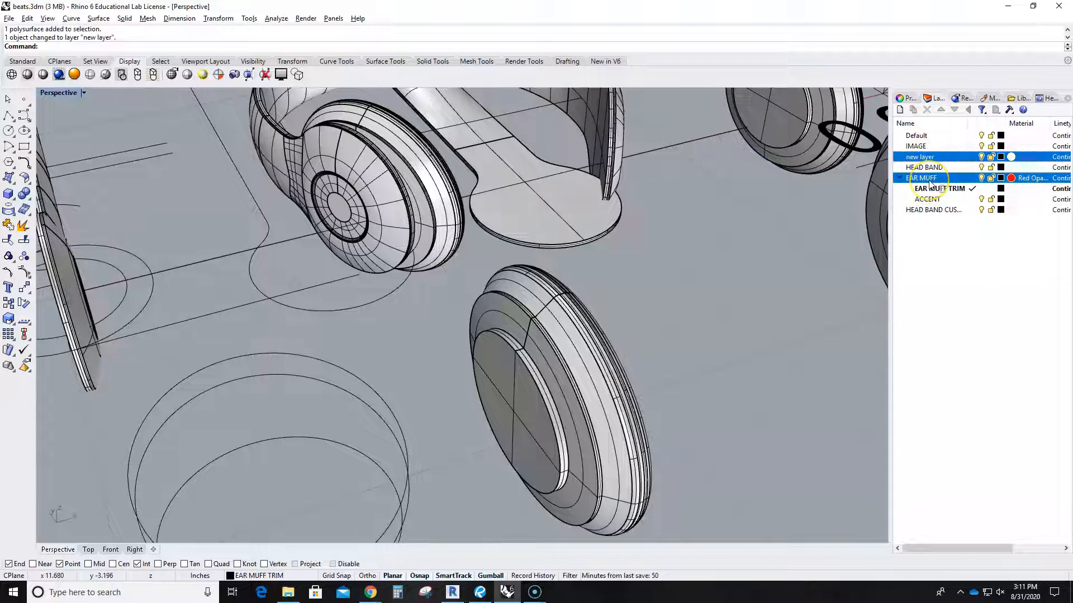
left_click_drag(929, 182, 930, 181)
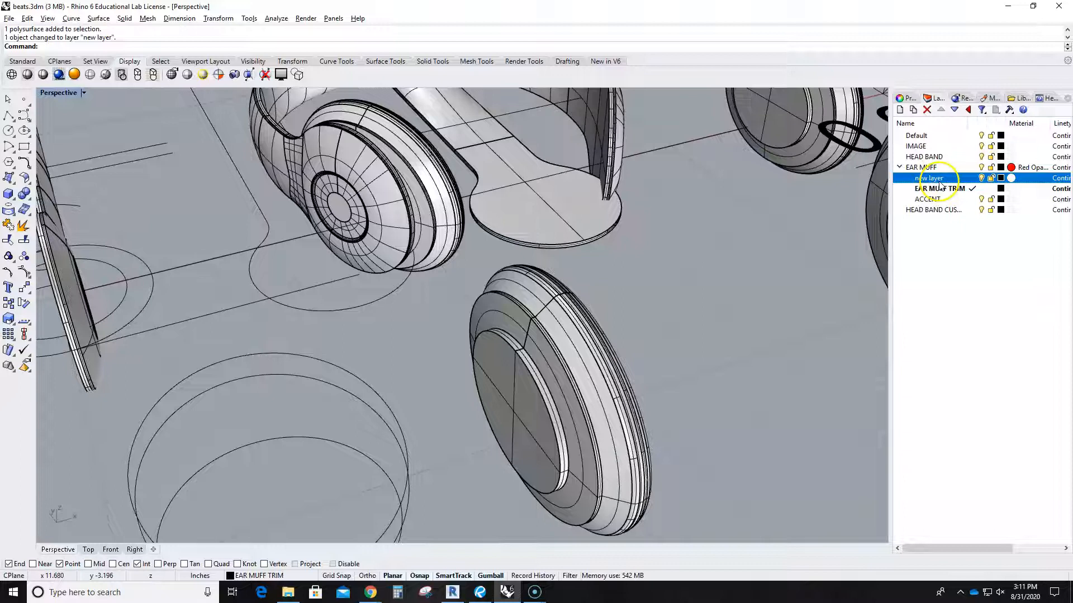
Undo the nesting, expansion, visibility change and creation of 'new layer' with Ctrl+Z.
key("ctrl+z")
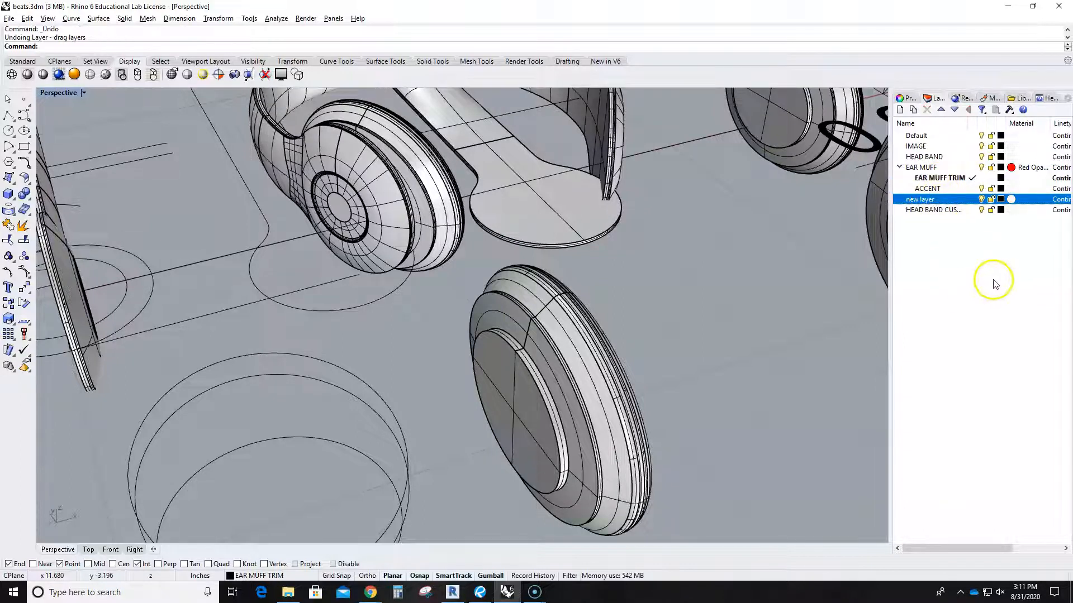
key("ctrl+z")
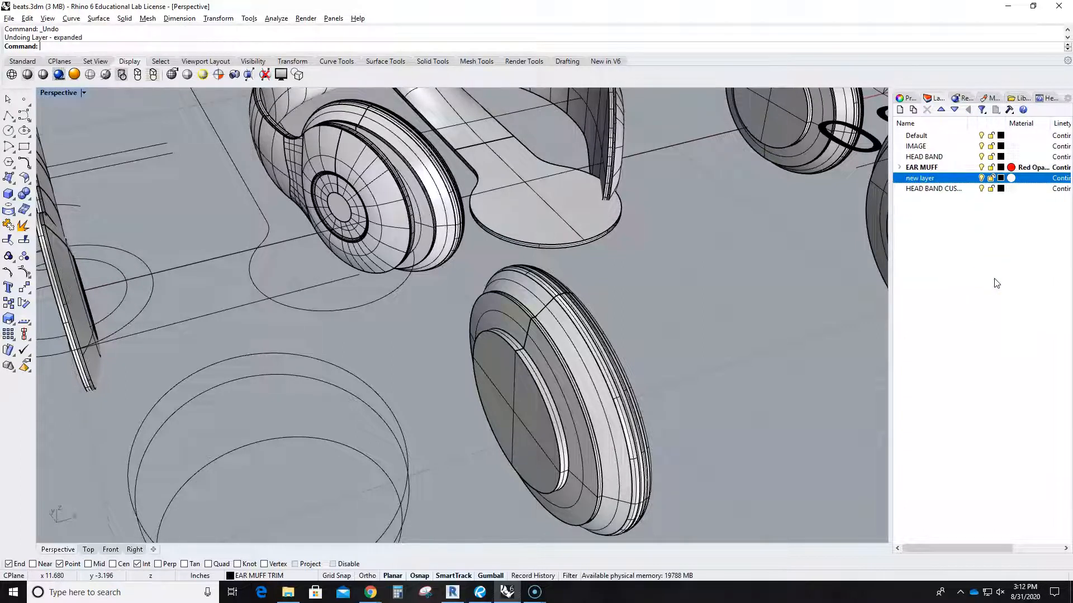
left_click(988, 277)
key("ctrl+z")
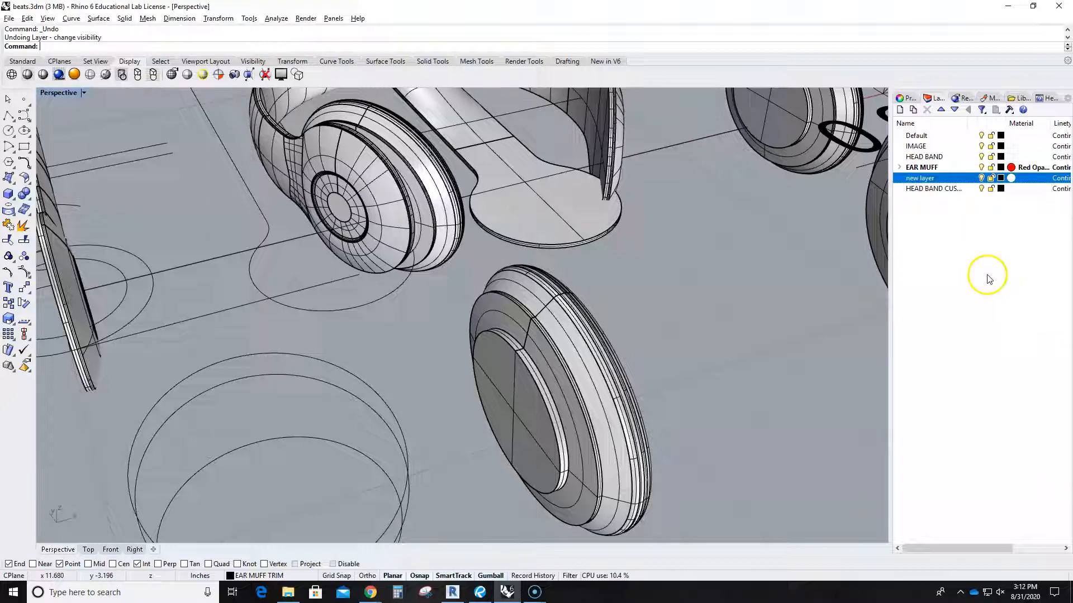
key("ctrl+z")
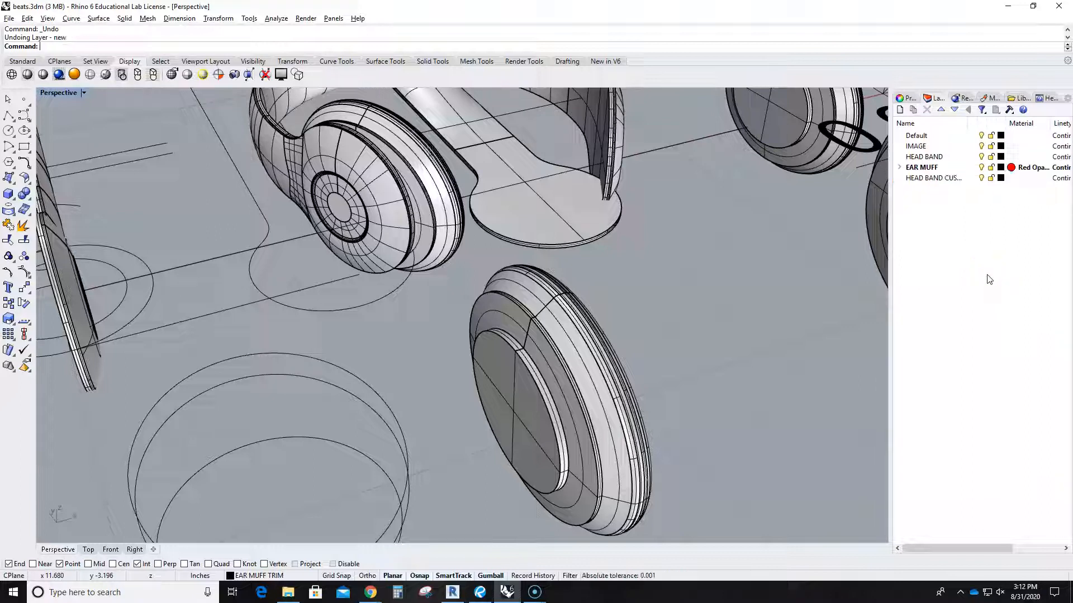
scroll(710, 268, "down", 15)
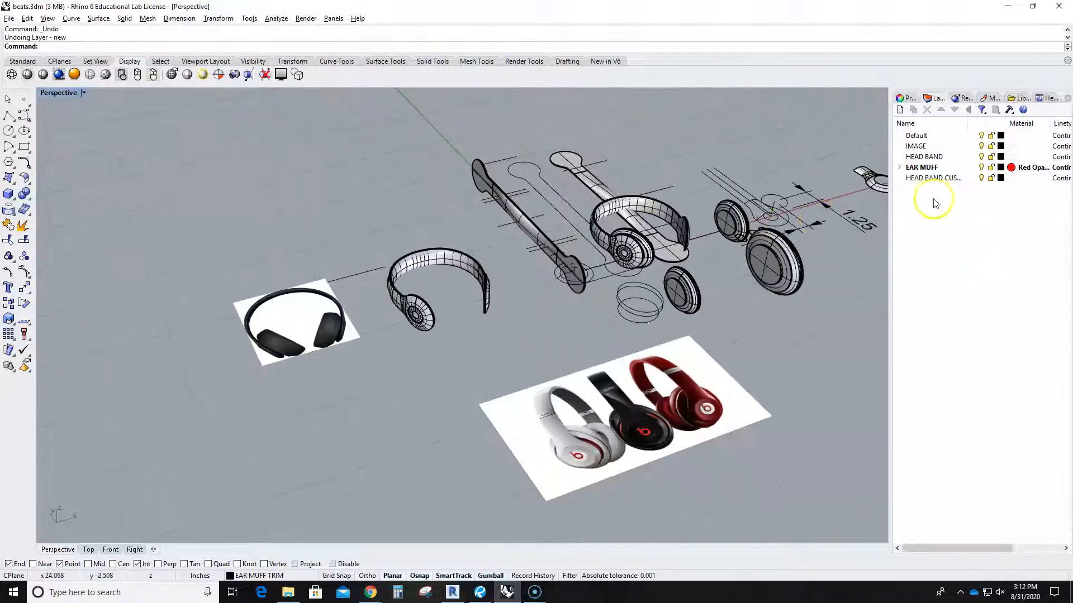
Toggle the Default layer and leave it off, hiding loose parts, curves and dimensions.
left_click(981, 136)
left_click(980, 136)
left_click(980, 136)
left_click(981, 136)
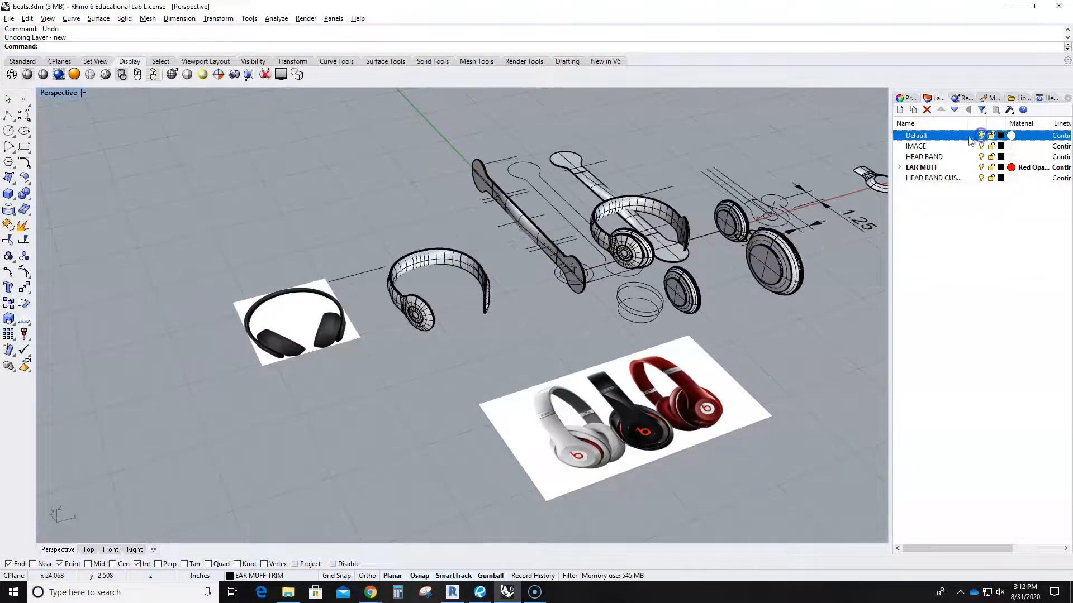
right_click_drag(770, 252, 719, 327)
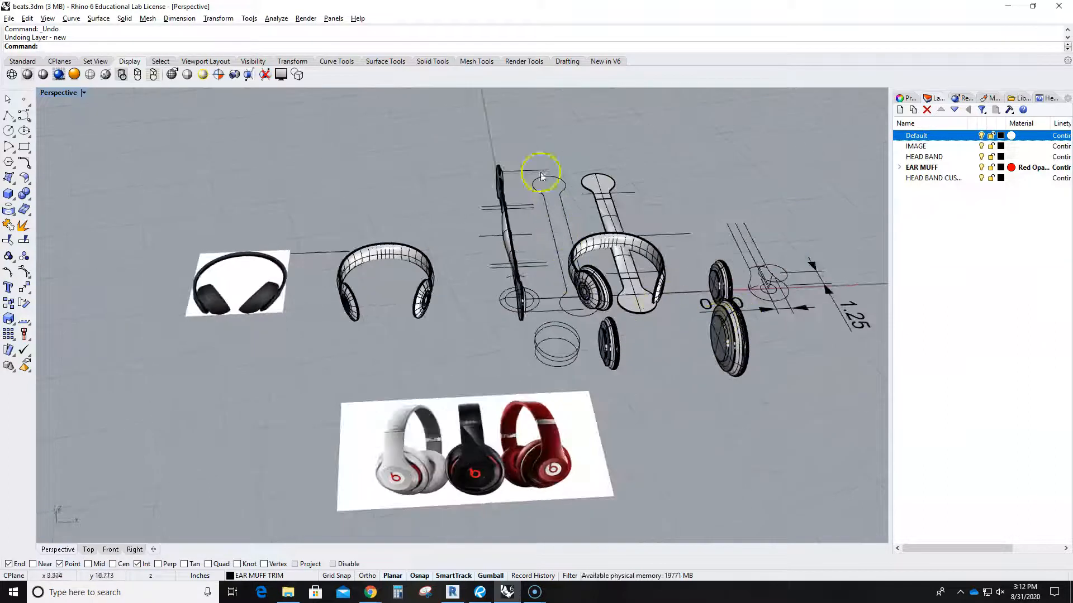
left_click(981, 136)
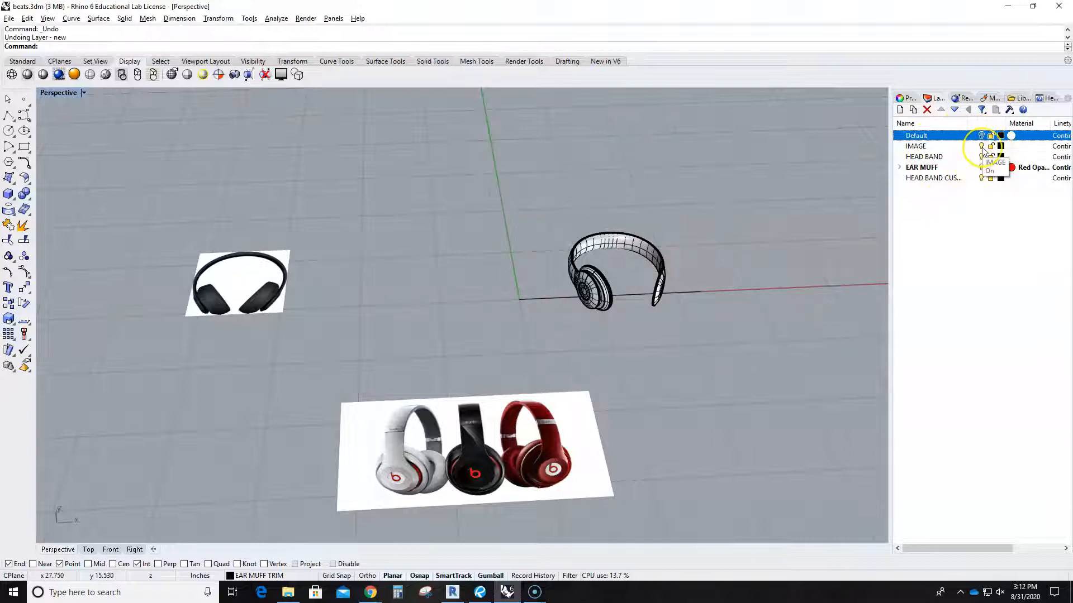
Toggle the IMAGE and HEAD BAND layers off and on, leaving both visible.
left_click(981, 146)
left_click(981, 146)
left_click(981, 146)
left_click(981, 147)
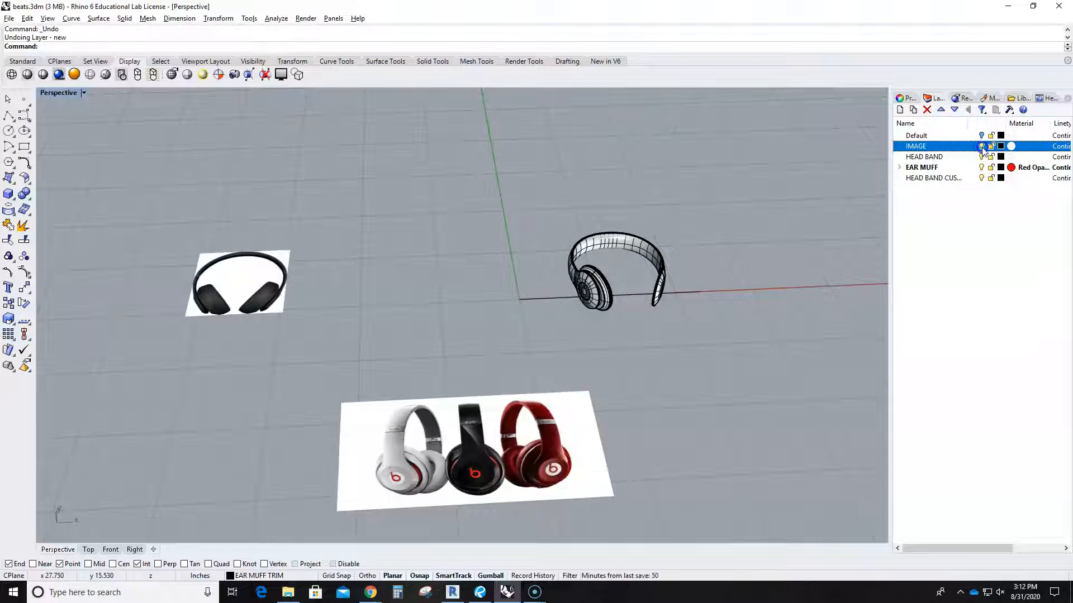
left_click(981, 157)
left_click(982, 157)
left_click(982, 157)
left_click(981, 157)
scroll(635, 301, "up", 4)
scroll(634, 302, "up", 3)
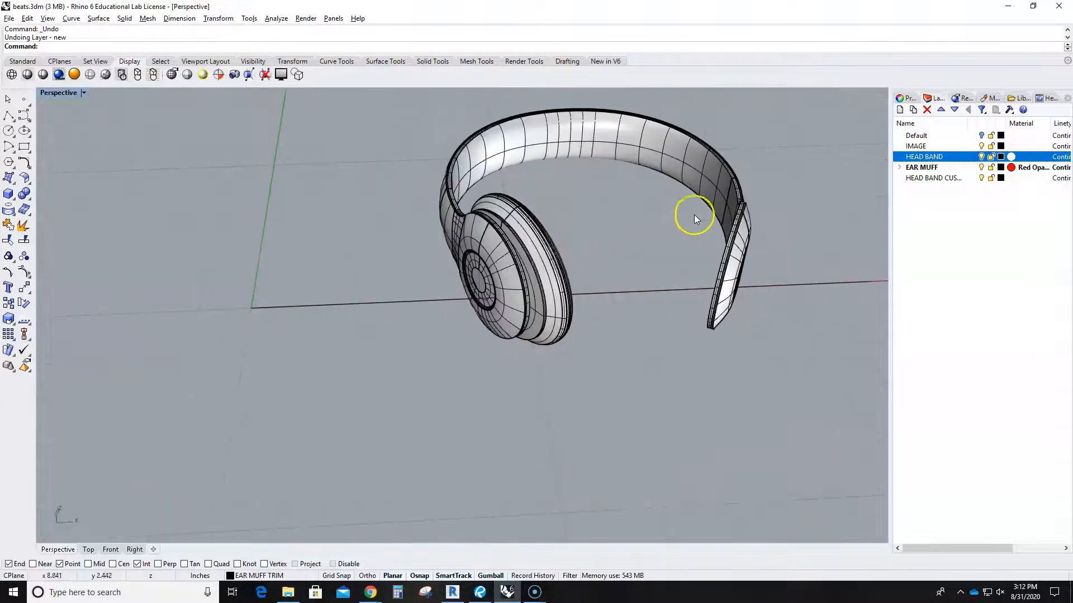
left_click(982, 157)
left_click(981, 157)
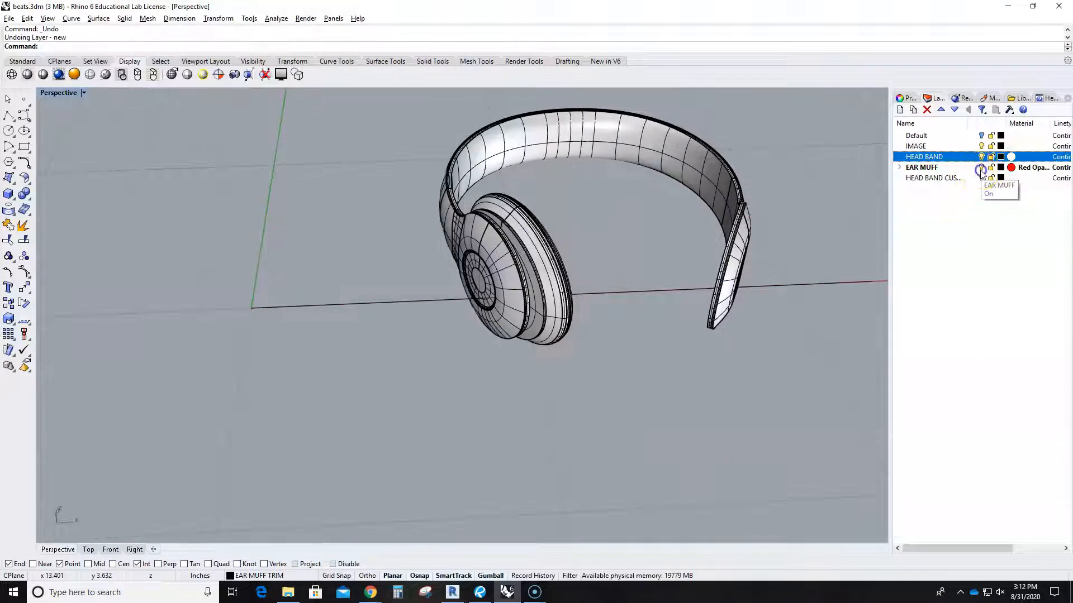
Try hiding EAR MUFF, dismiss the parent-layer warning, and toggle the headband cushion off and on.
left_click(981, 168)
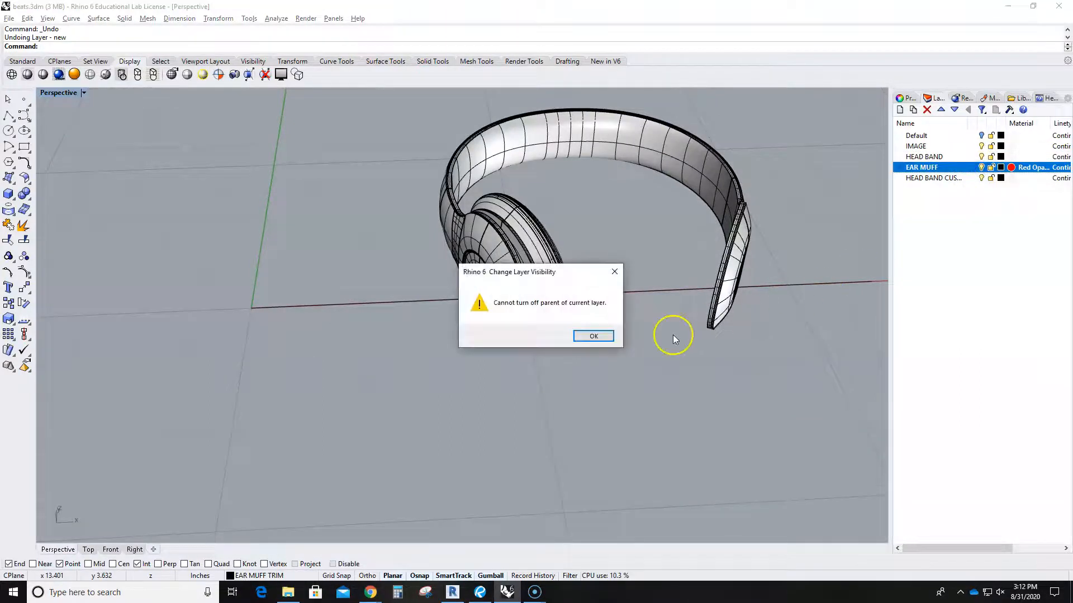
left_click(614, 272)
left_click(982, 178)
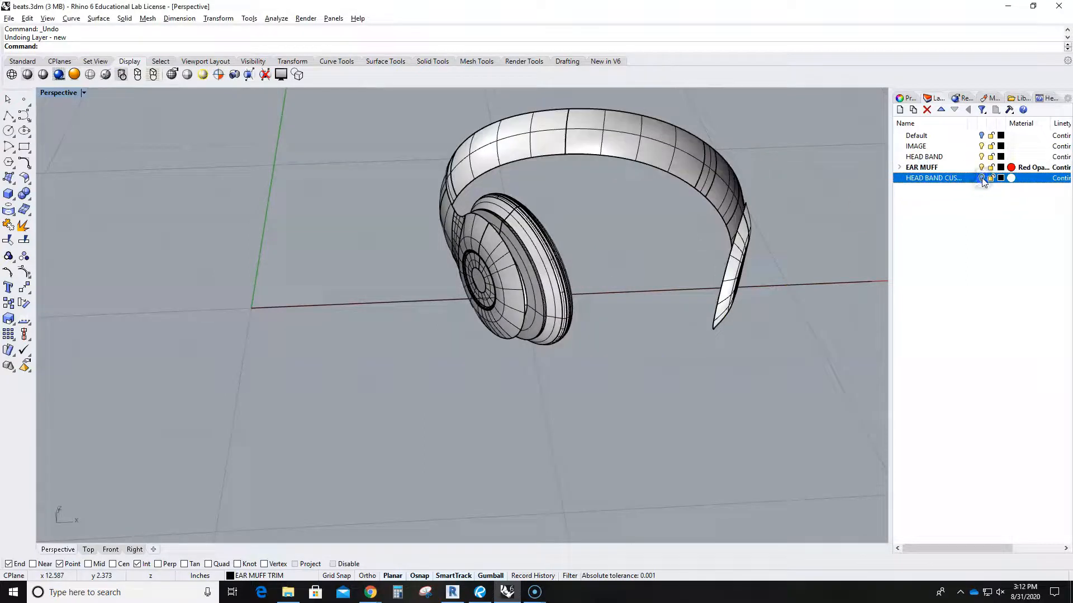
left_click(982, 178)
left_click(981, 178)
left_click(981, 178)
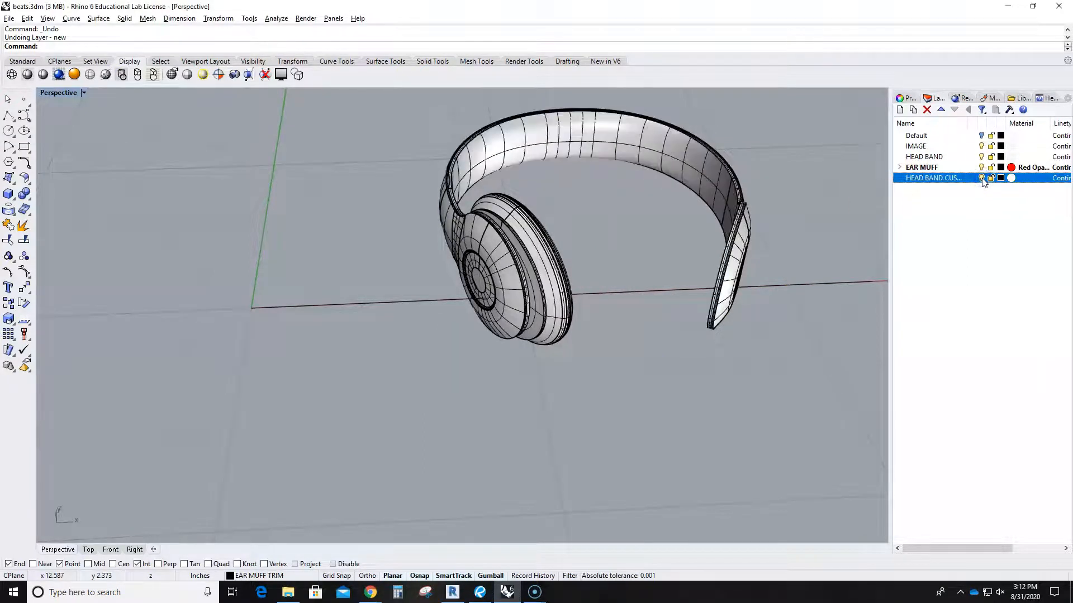
Orbit around the headphones and open the headband cushion layer's material settings.
right_click_drag(594, 322, 638, 346)
right_click_drag(568, 229, 477, 320)
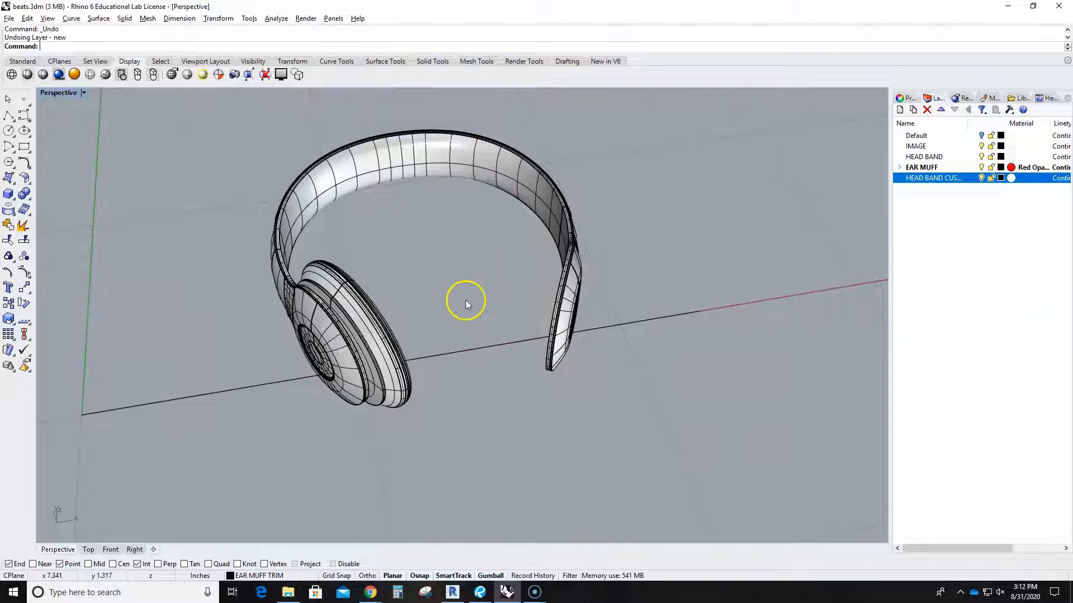
left_click(1011, 178)
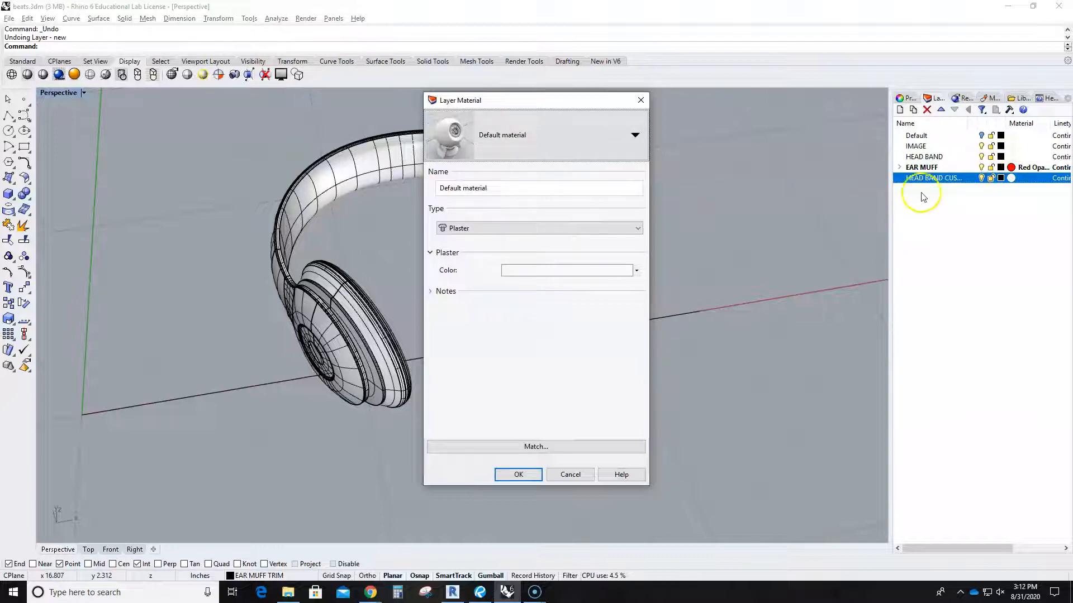
Assign the library material Organic/Leather/Leather light brown to the headband cushion layer.
left_click(576, 136)
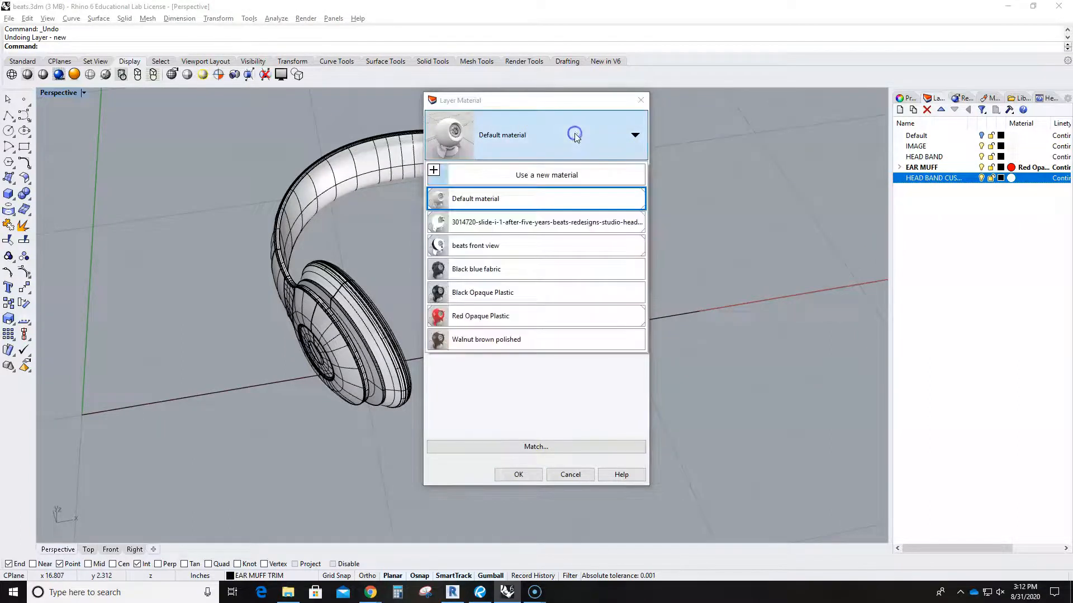
left_click(436, 172)
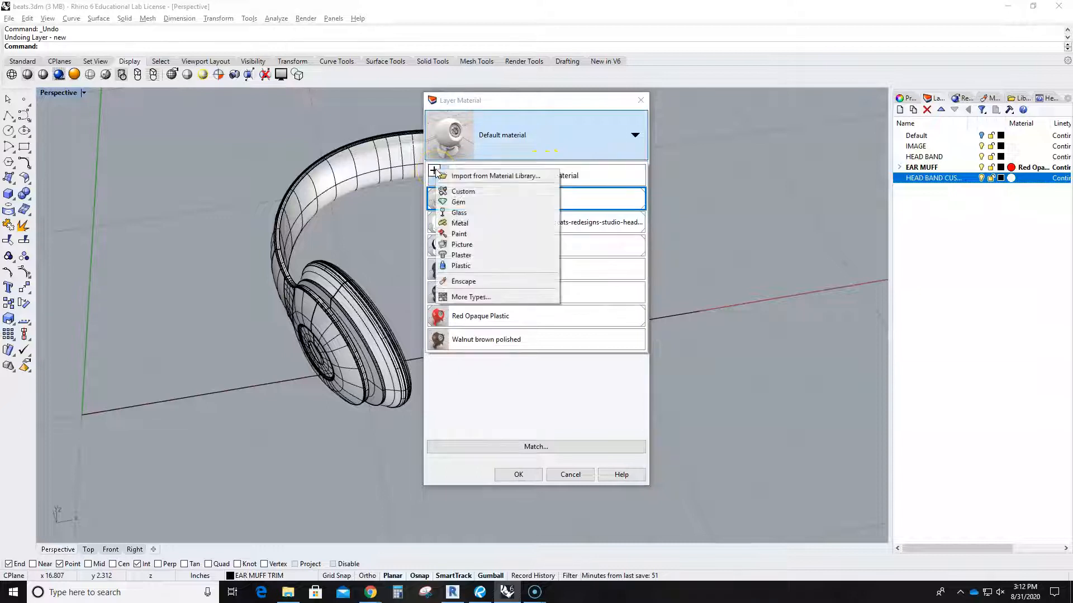
left_click(484, 177)
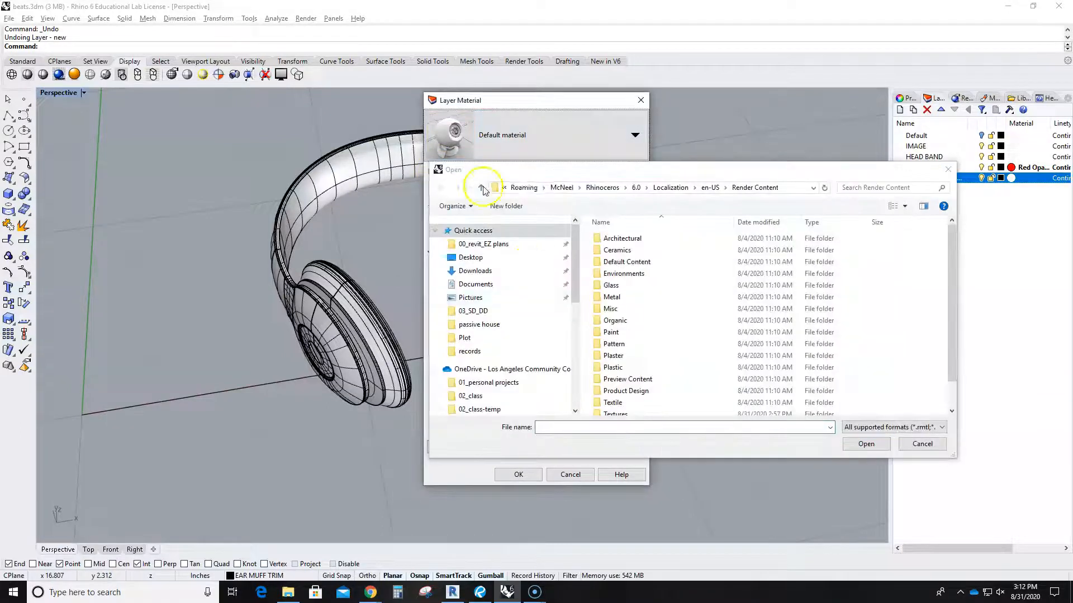
scroll(636, 330, "down", 1)
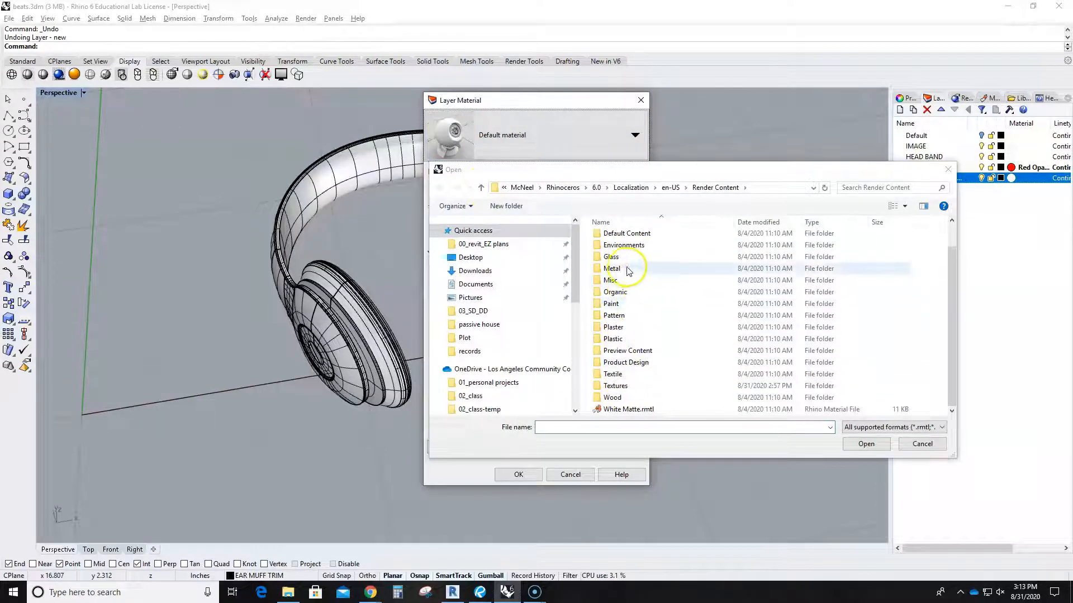
double_click(614, 292)
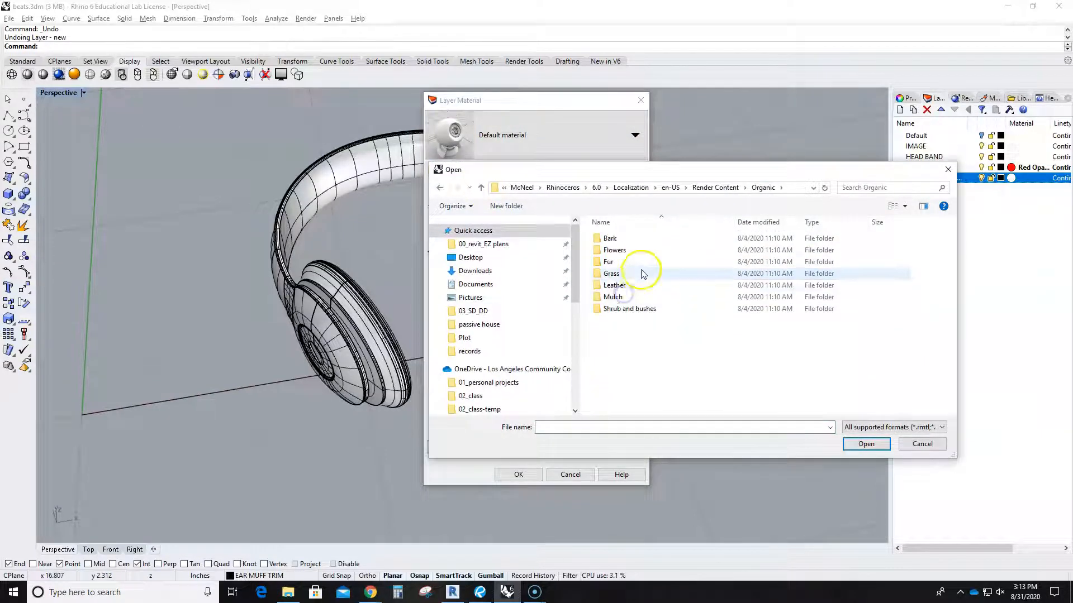
double_click(614, 284)
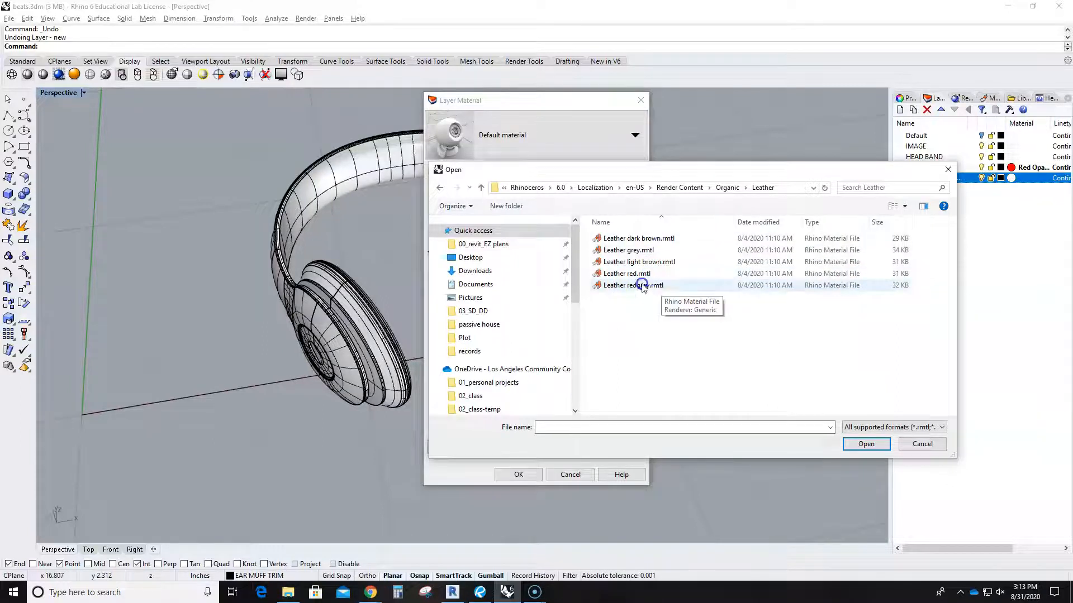
left_click(632, 240)
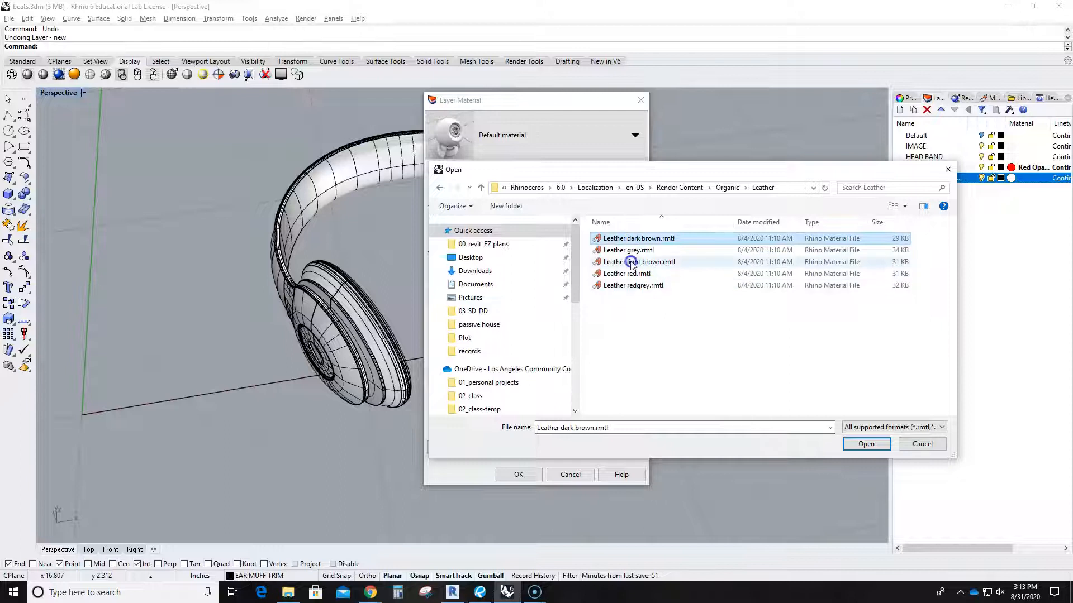
left_click(632, 263)
left_click(865, 443)
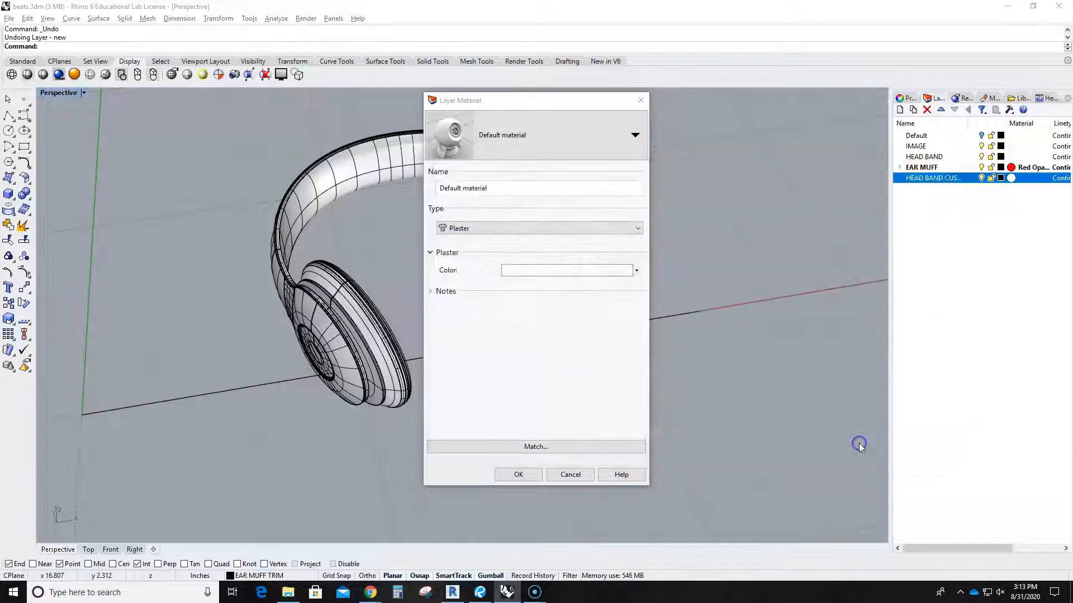
left_click(518, 474)
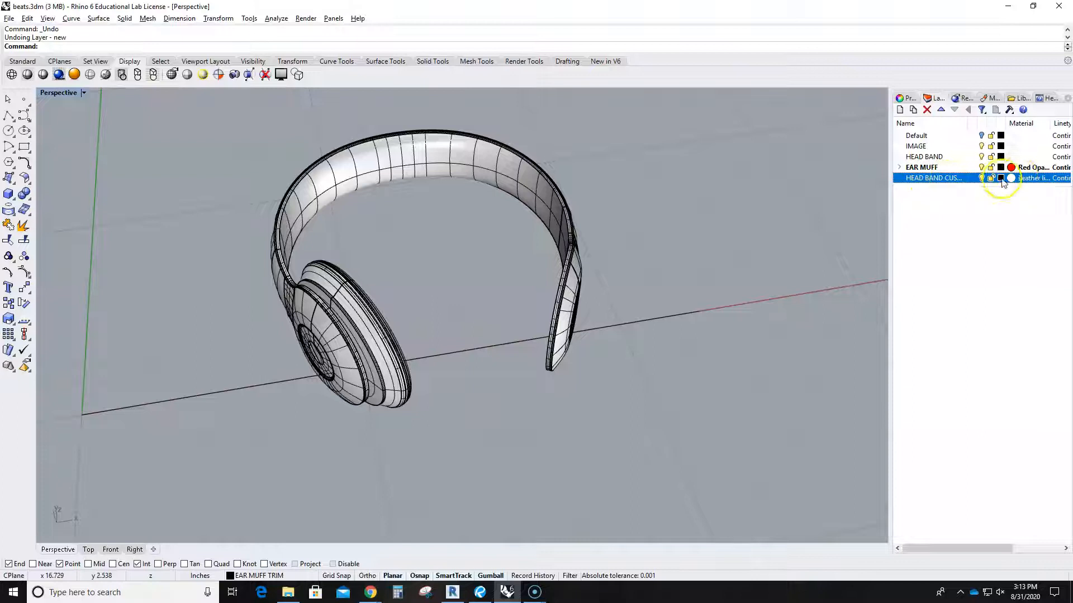
left_click(85, 95)
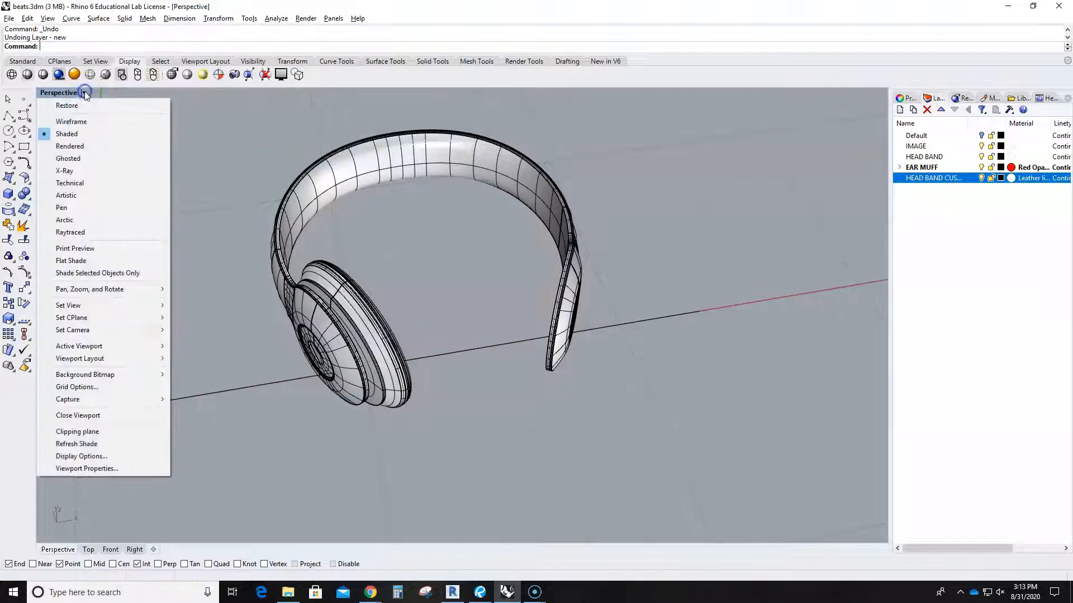
left_click(78, 145)
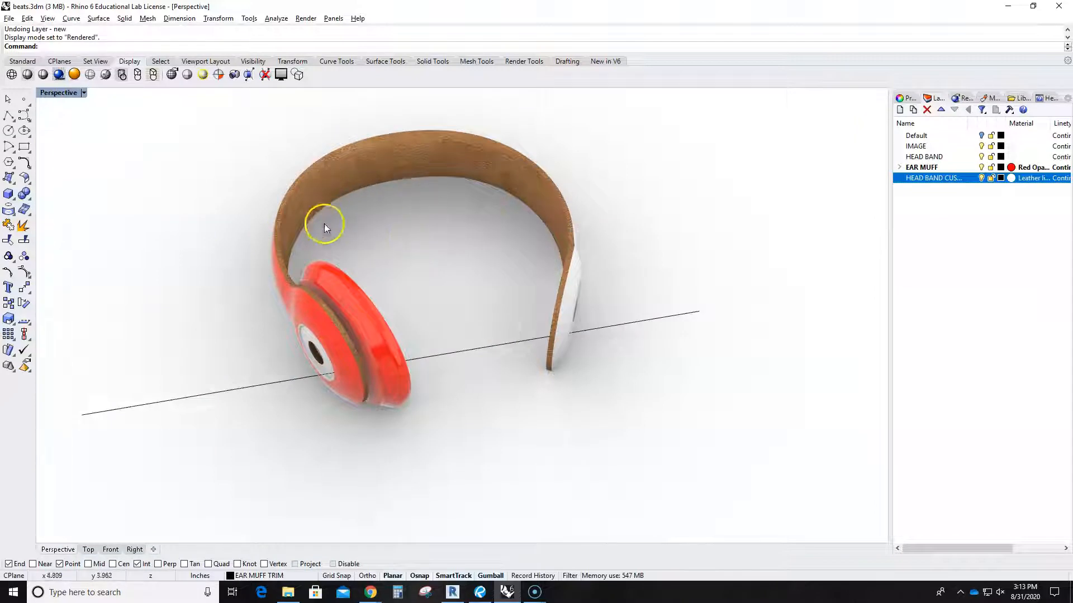
right_click_drag(403, 253, 454, 252)
scroll(447, 262, "up", 5)
scroll(448, 257, "down", 5)
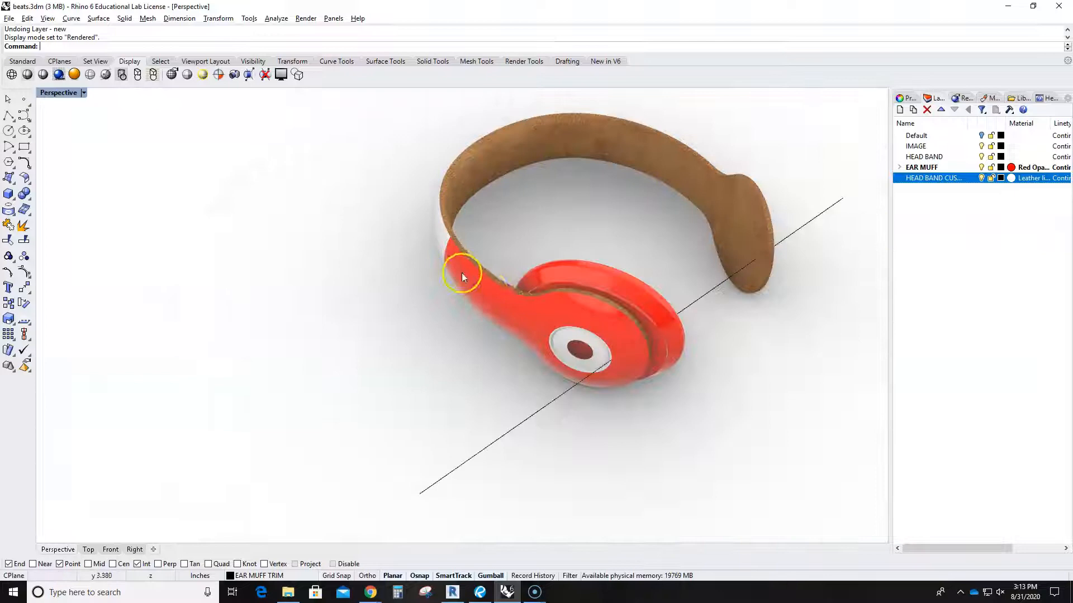
left_click(500, 308)
left_click(441, 245)
left_click(344, 204)
scroll(391, 291, "down", 2)
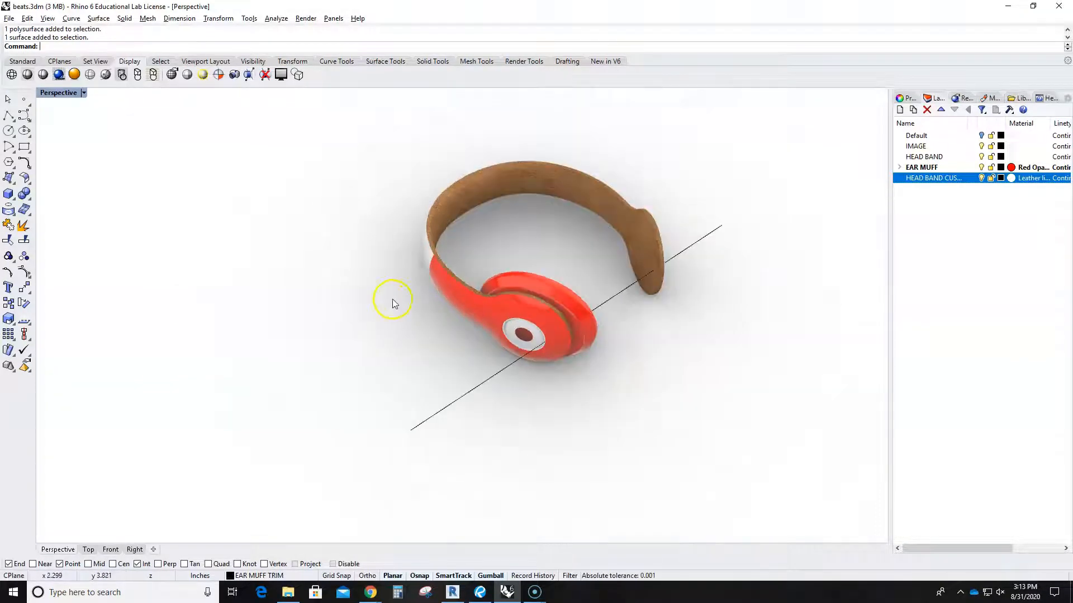
left_click(83, 92)
Return to shaded display and move the headband cushion surface onto the HEAD BAND layer.
left_click(92, 133)
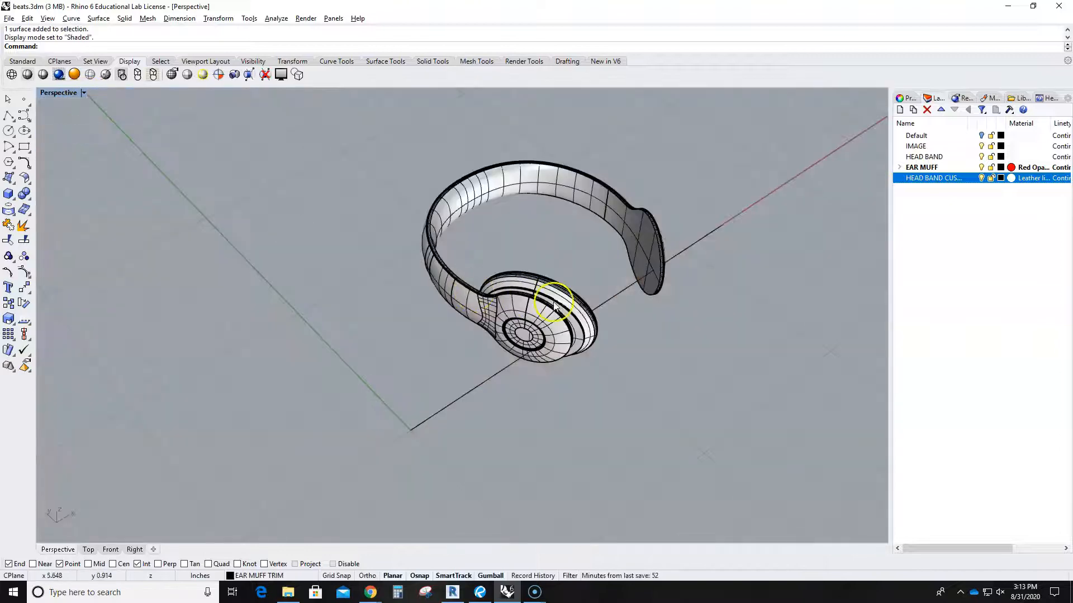
scroll(555, 323, "up", 5)
scroll(522, 351, "down", 3)
right_click_drag(521, 352, 520, 277)
left_click(604, 301)
right_click_drag(629, 371, 557, 348)
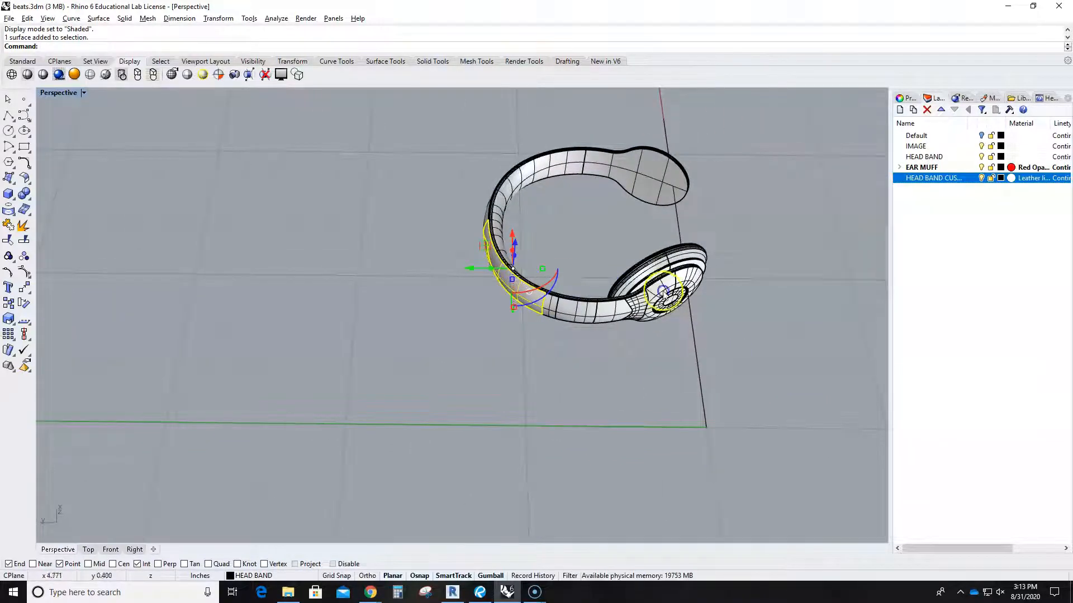
right_click(924, 157)
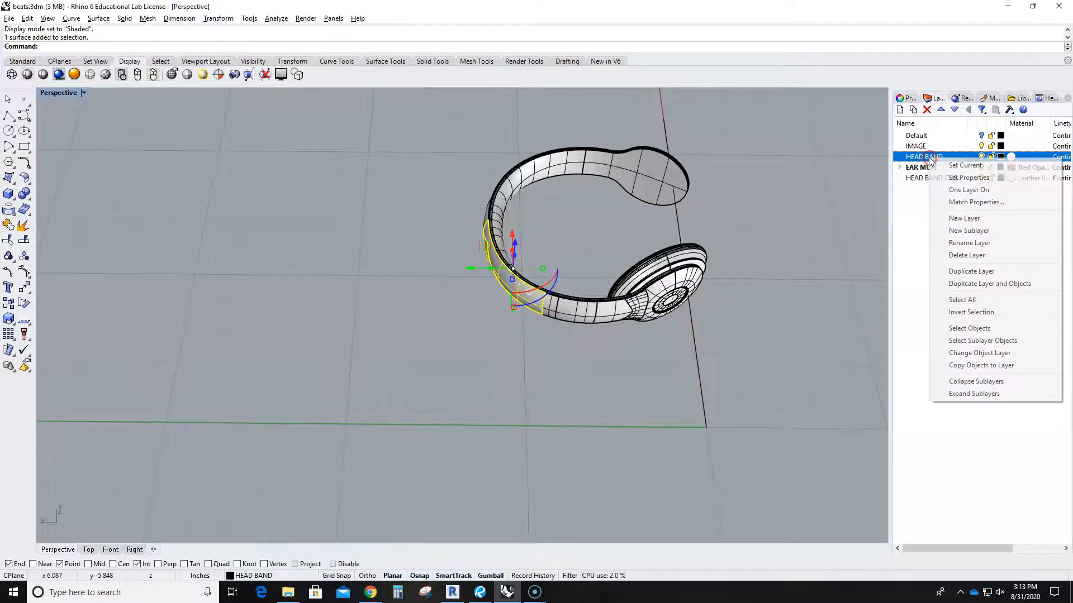
left_click(982, 353)
Switch the Perspective viewport to Rendered display mode.
right_click_drag(568, 347, 587, 358)
left_click(84, 92)
left_click(76, 140)
Move the white outer headband surfaces and the ear-cup surface onto the HEAD BAND layer.
right_click_drag(440, 279, 402, 319, "shift")
left_click(467, 324)
right_click_drag(500, 370, 769, 286)
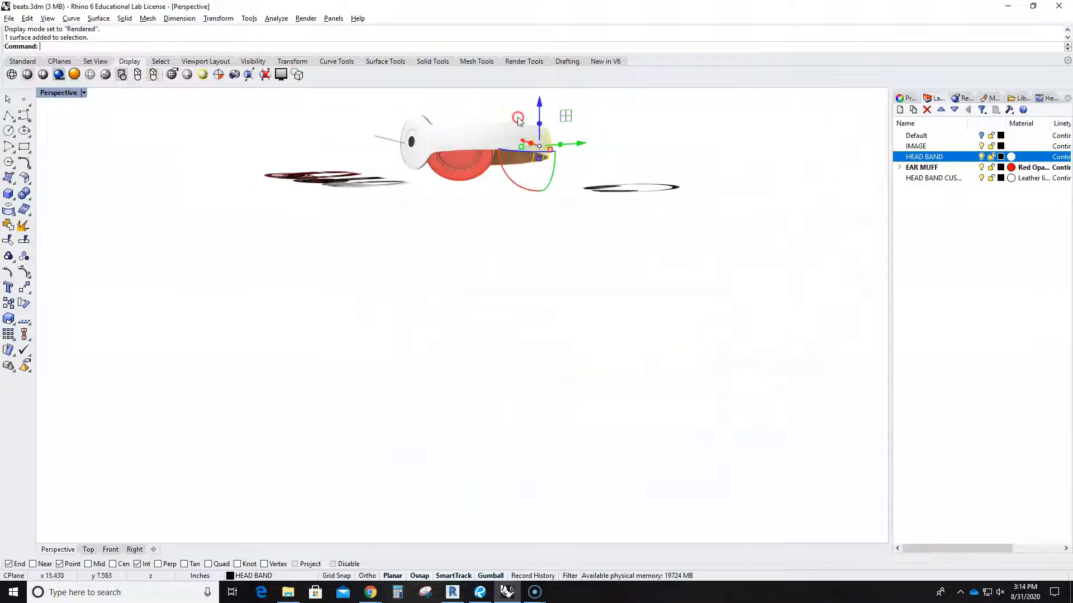
left_click(488, 137, "shift")
left_click(508, 167)
right_click_drag(481, 202, 507, 196)
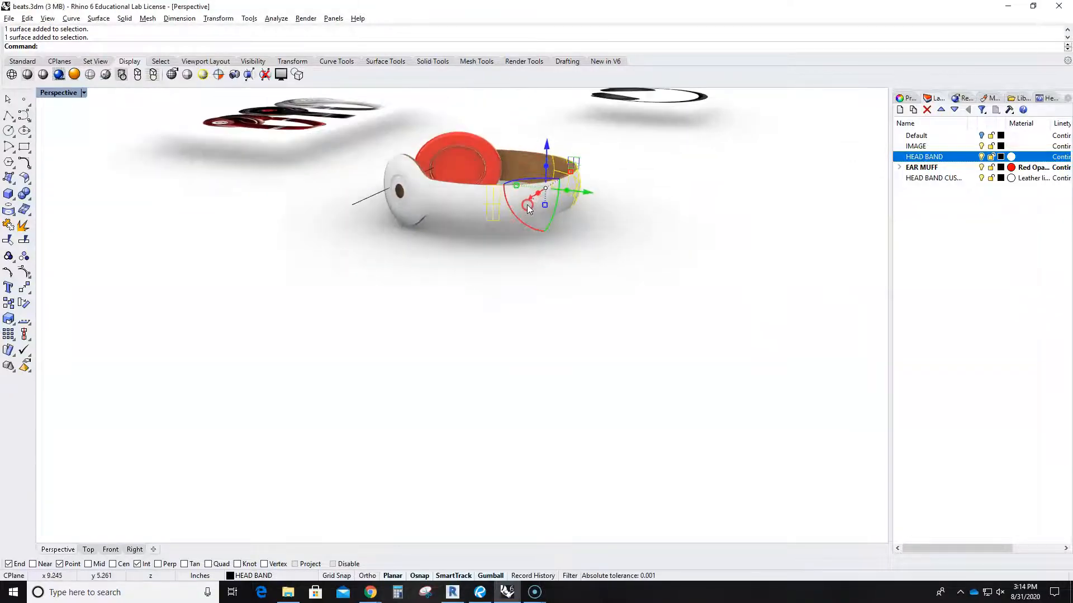
left_click(493, 211, "ctrl")
left_click(446, 202, "shift")
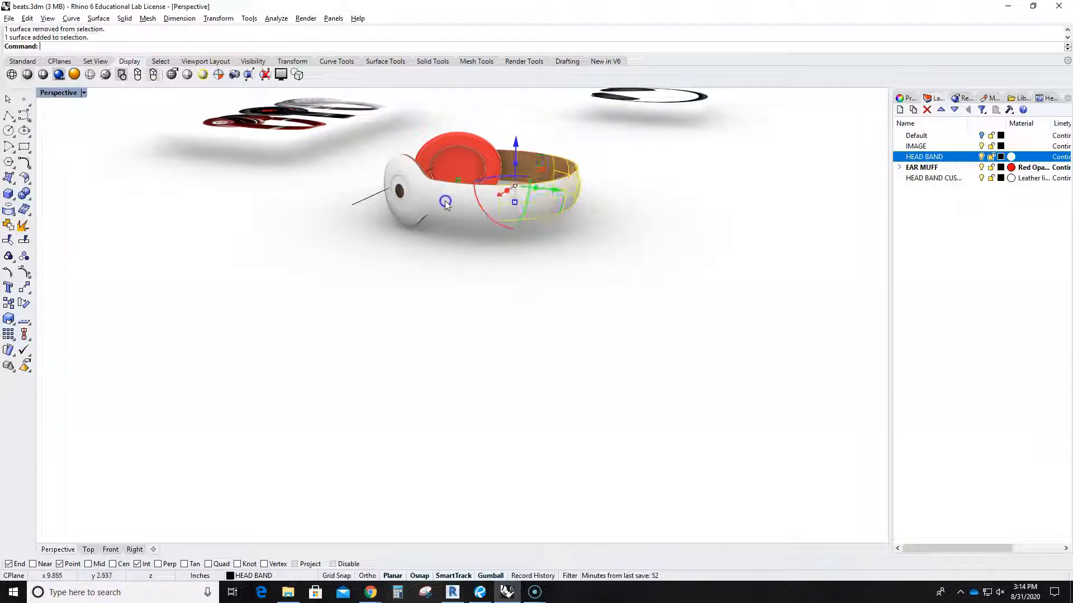
left_click(461, 202, "shift")
left_click(418, 186, "shift")
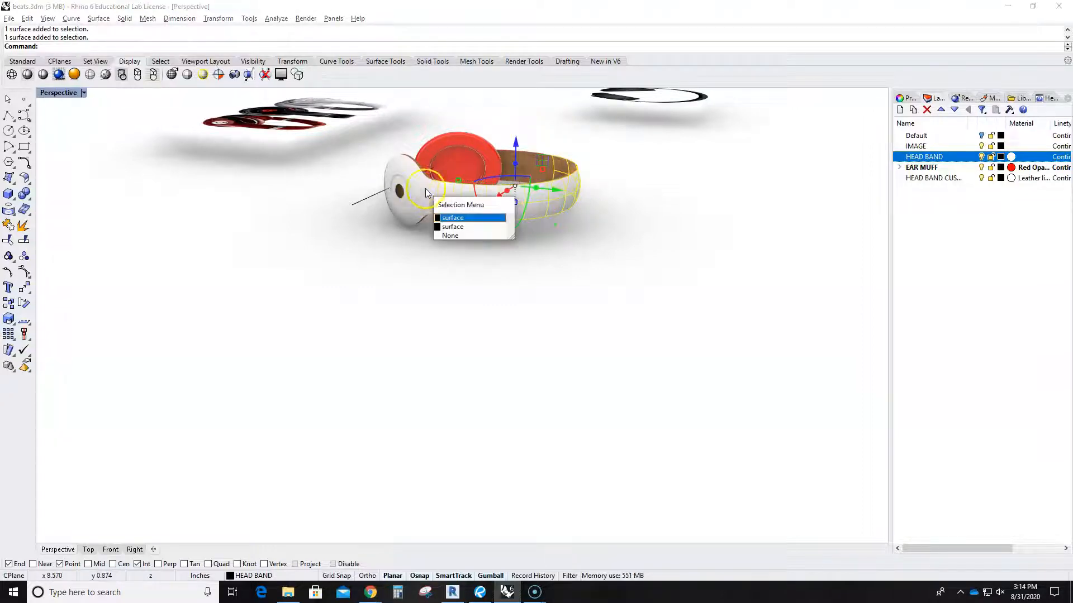
left_click(450, 226)
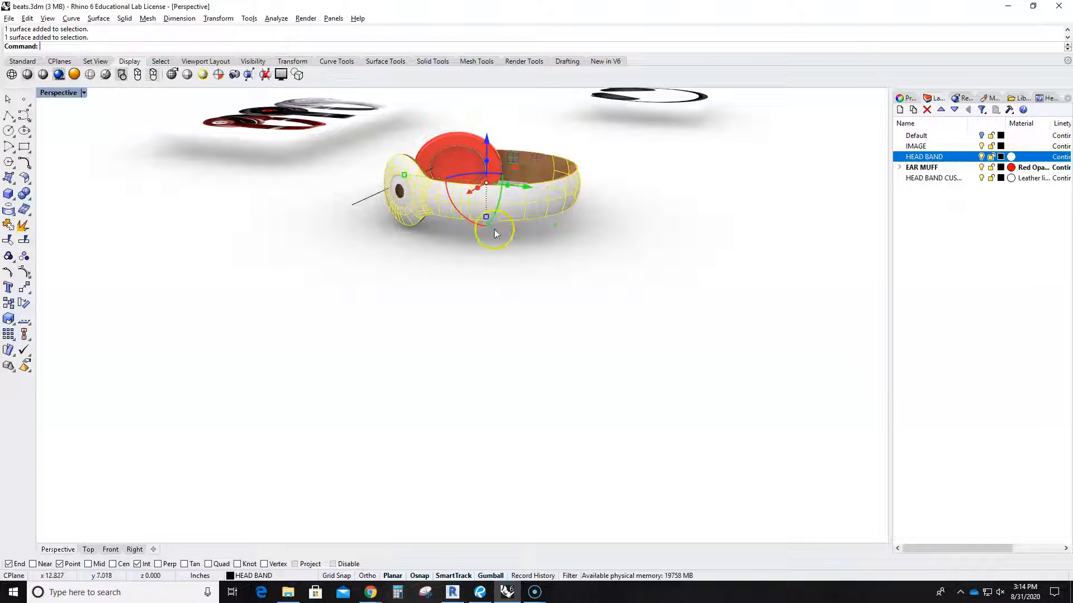
right_click(935, 160)
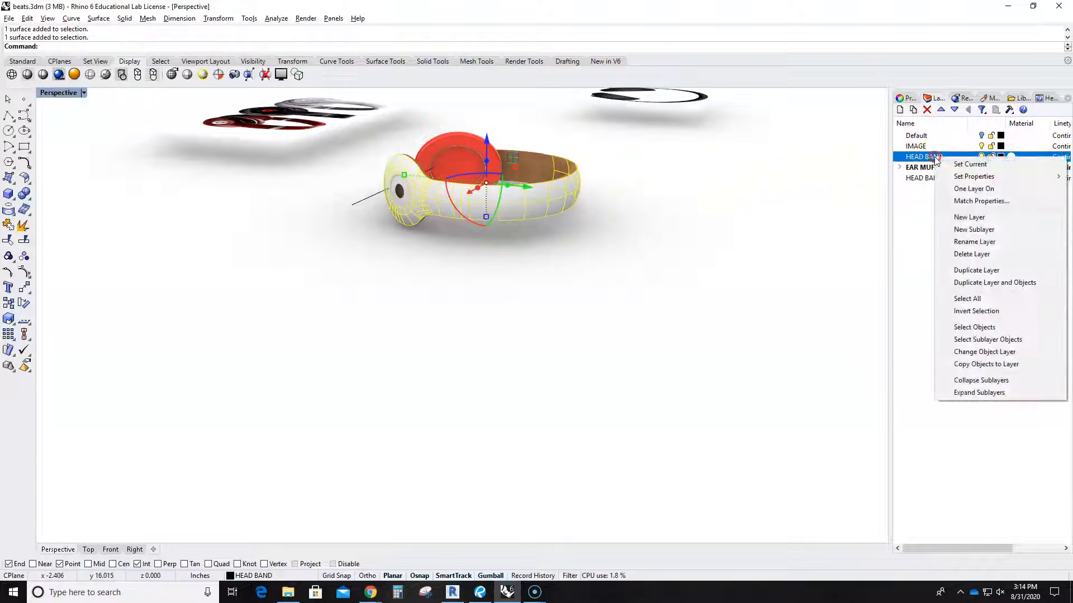
left_click(998, 353)
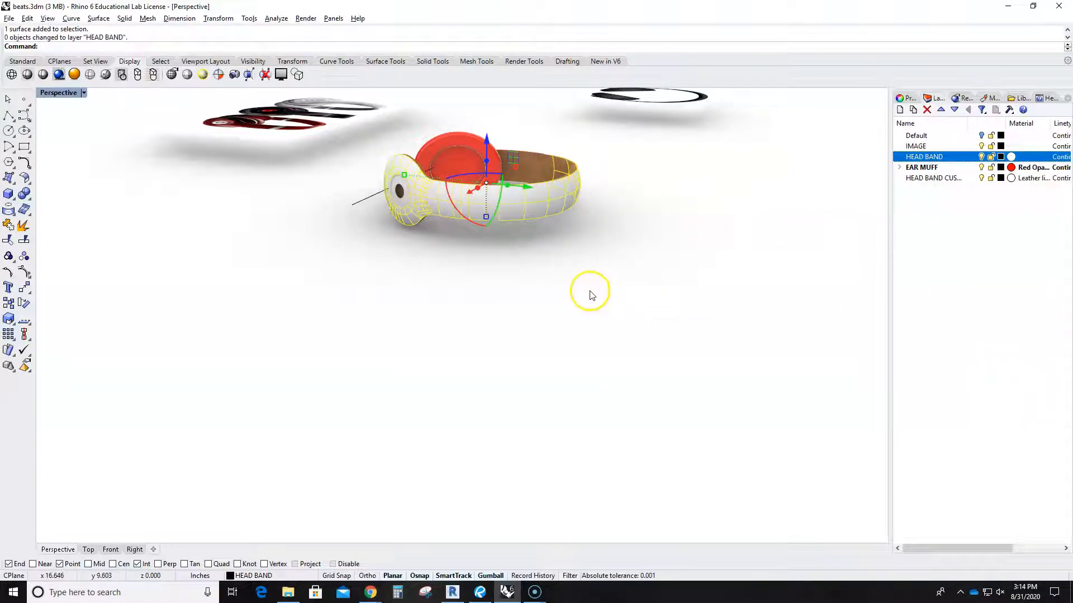
Move the red ear polysurface onto the HEAD BAND layer.
left_click(687, 303)
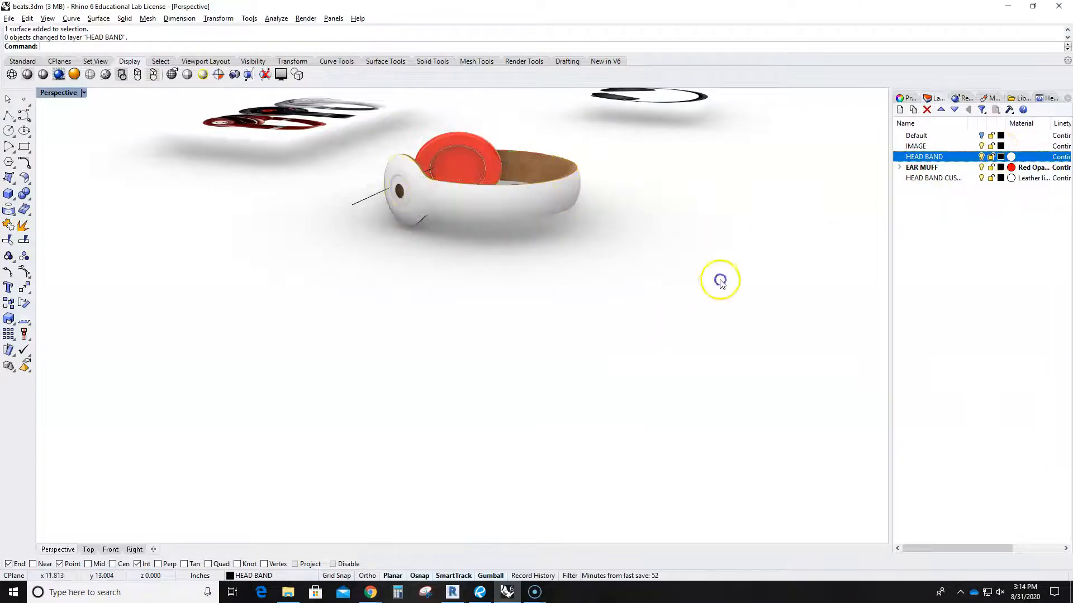
right_click_drag(687, 304, 297, 358)
left_click(598, 281)
right_click(938, 157)
left_click(988, 349)
left_click(820, 336)
left_click(614, 290)
right_click_drag(614, 289, 642, 378)
Check the ear polysurface's properties, then return to the Layers list and deselect.
left_click(906, 99)
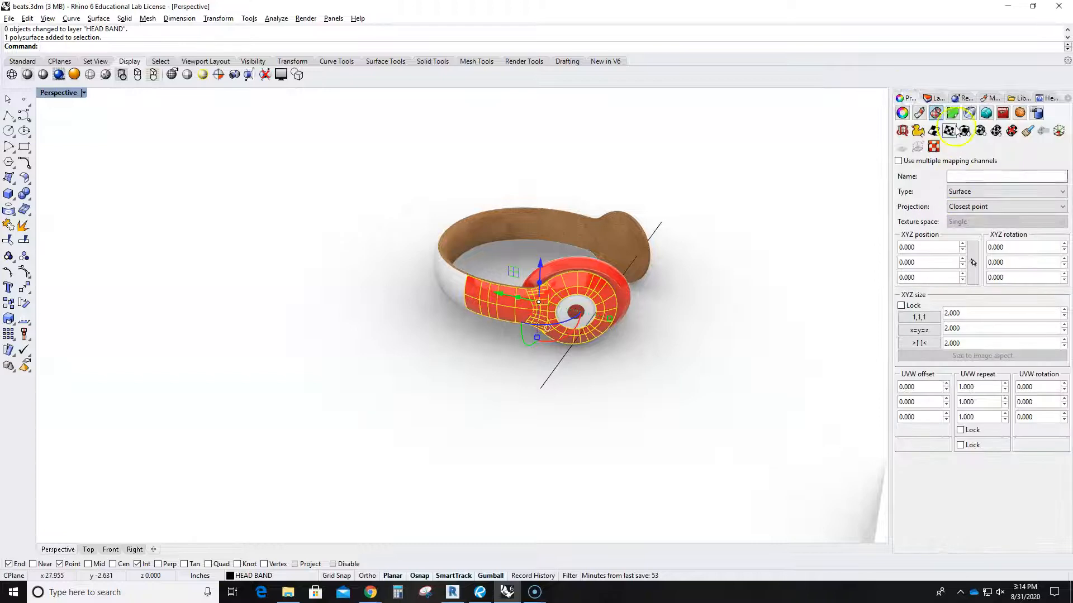
left_click(932, 98)
right_click_drag(766, 175, 683, 325)
right_click_drag(581, 371, 375, 359)
left_click(632, 342)
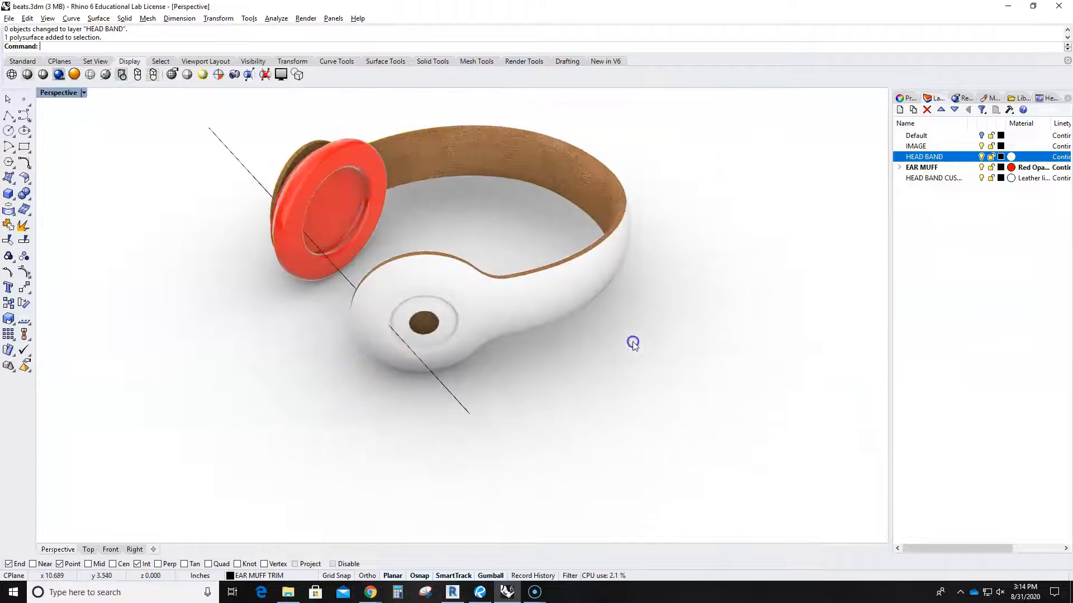
Give the HEAD BAND layer the Black Opaque Plastic material.
left_click(1011, 157)
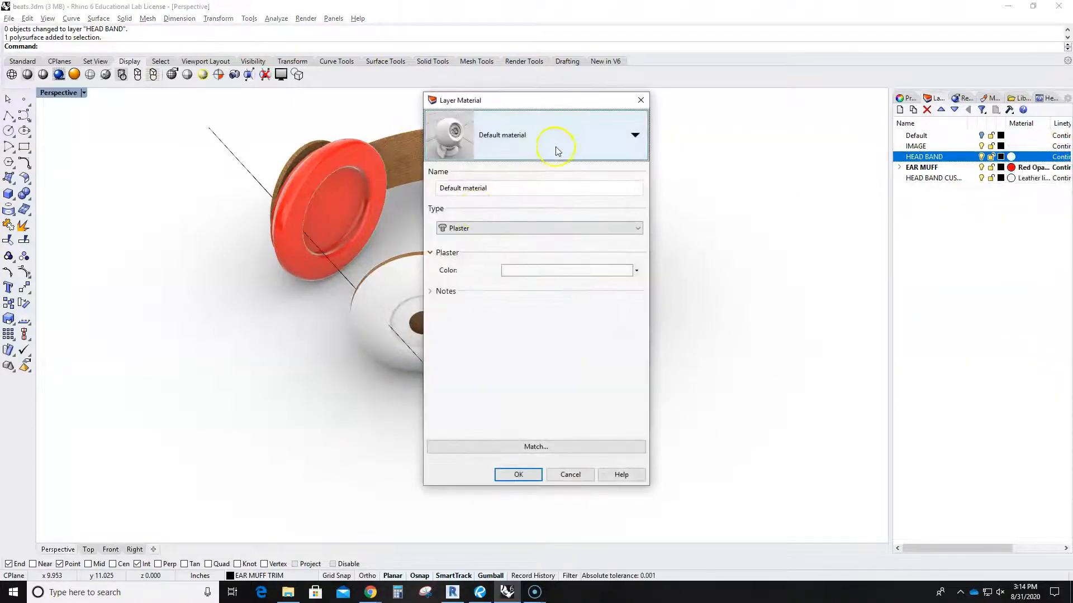
left_click(555, 147)
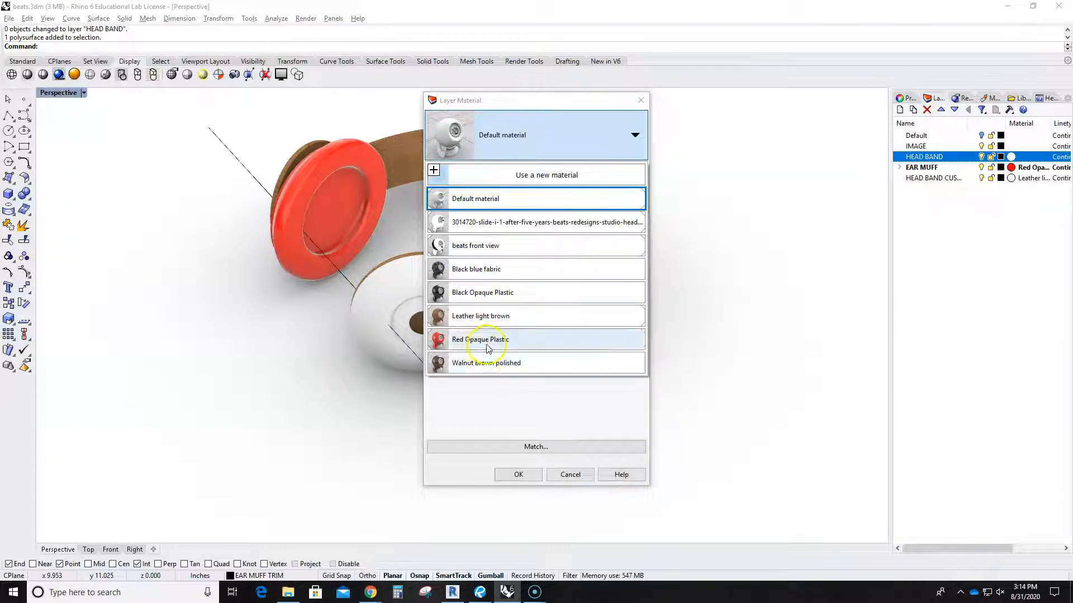
left_click(483, 292)
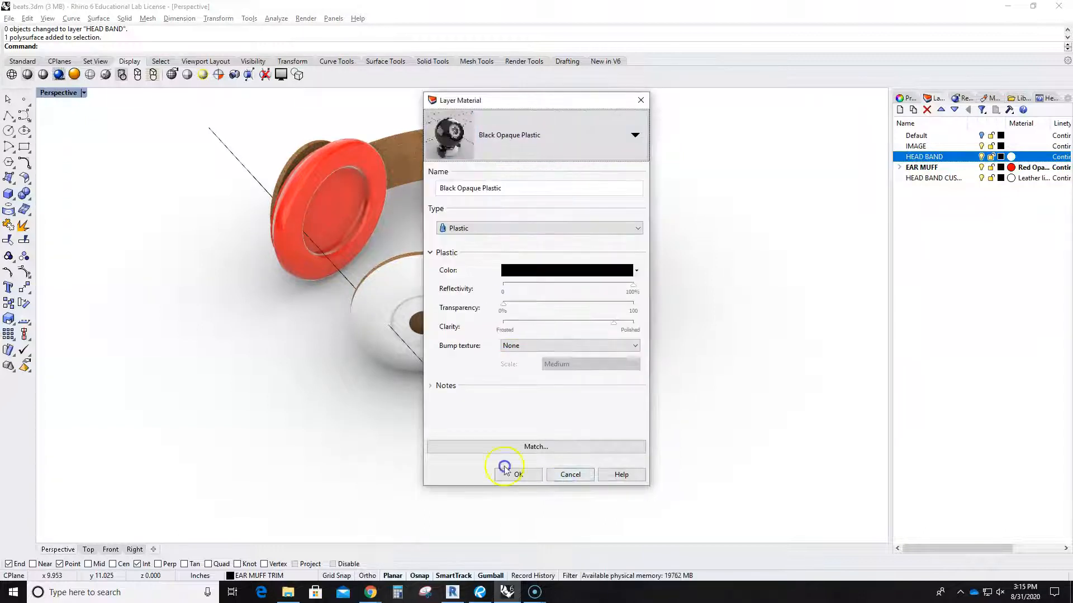
left_click(515, 472)
right_click_drag(610, 366, 275, 347)
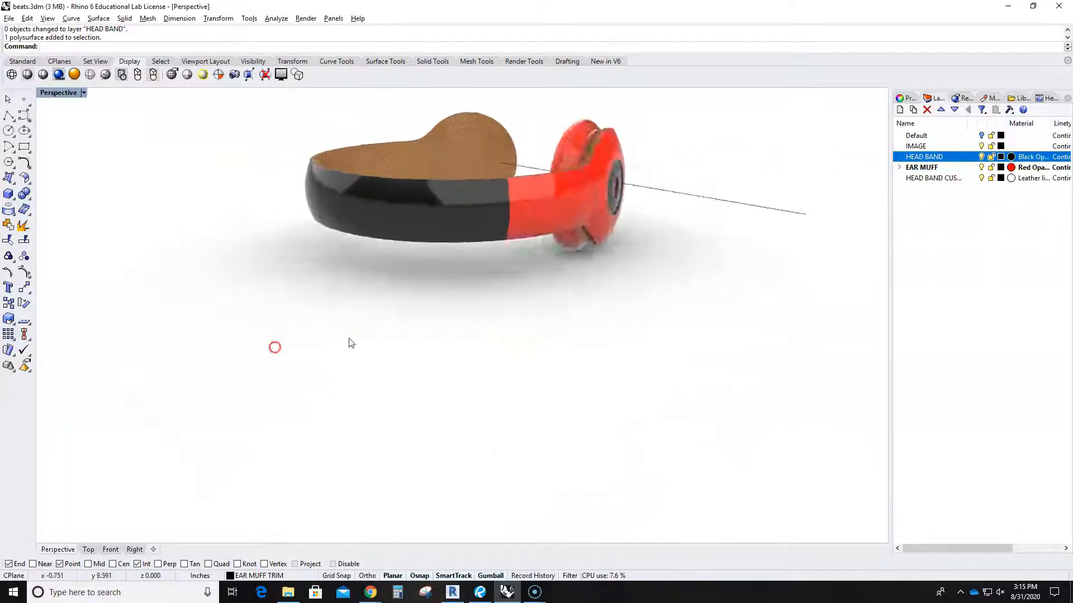
left_click(499, 288)
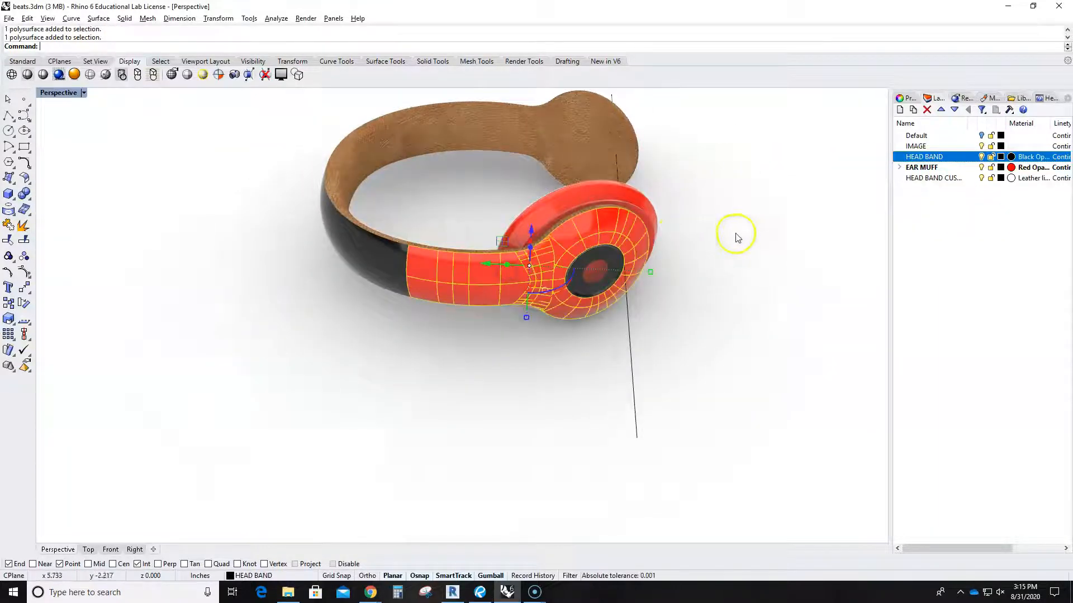
Switch the ear-cup shell from Red Opaque Plastic to Use Layer Material in its Properties.
left_click(907, 98)
left_click(919, 113)
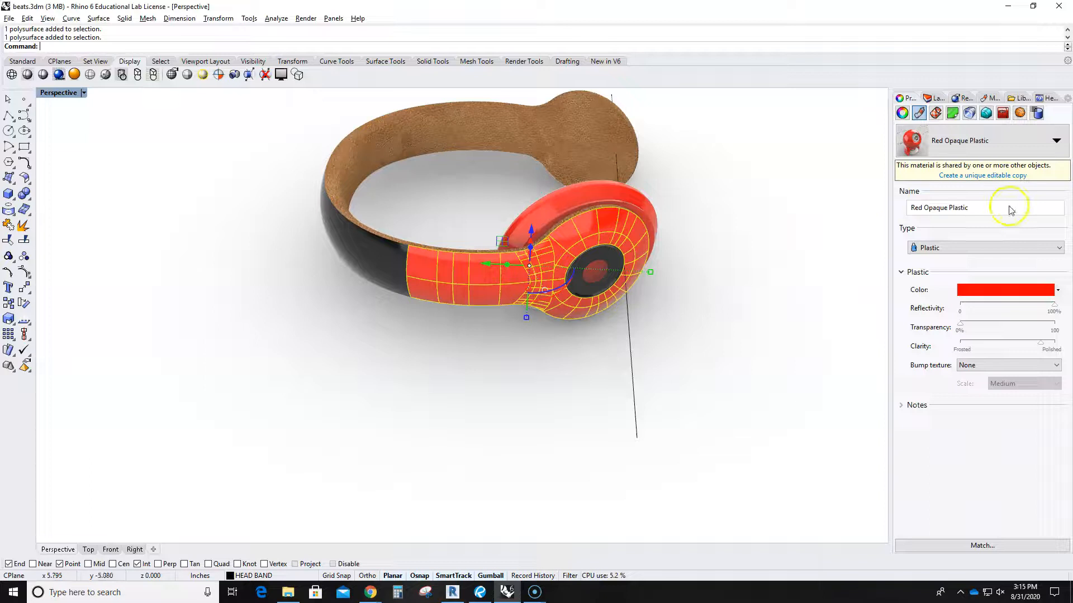
left_click(1056, 141)
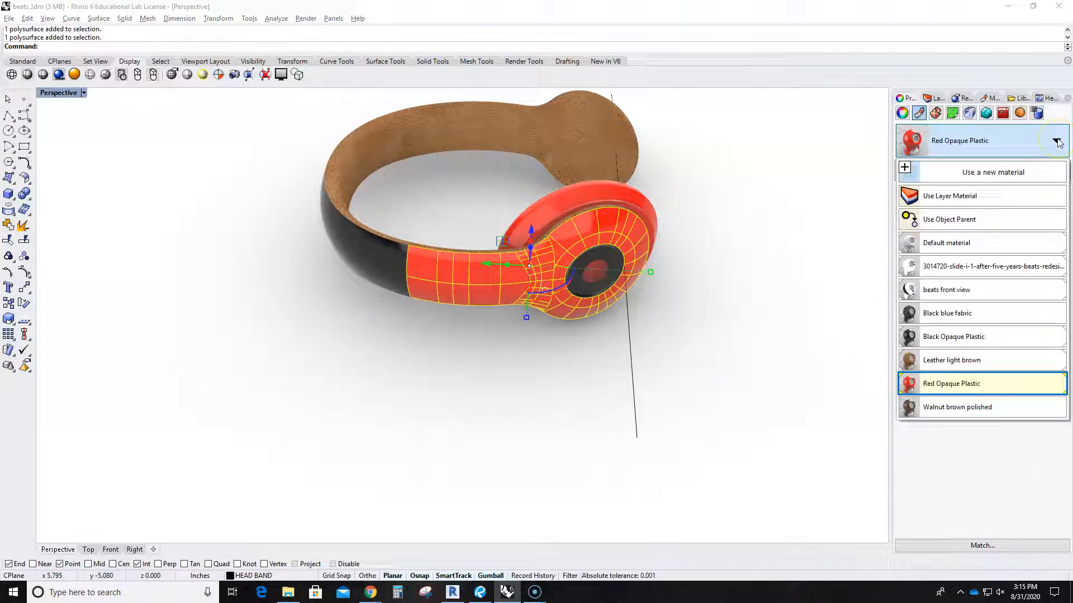
left_click(944, 197)
left_click(706, 321)
right_click_drag(706, 320, 634, 344)
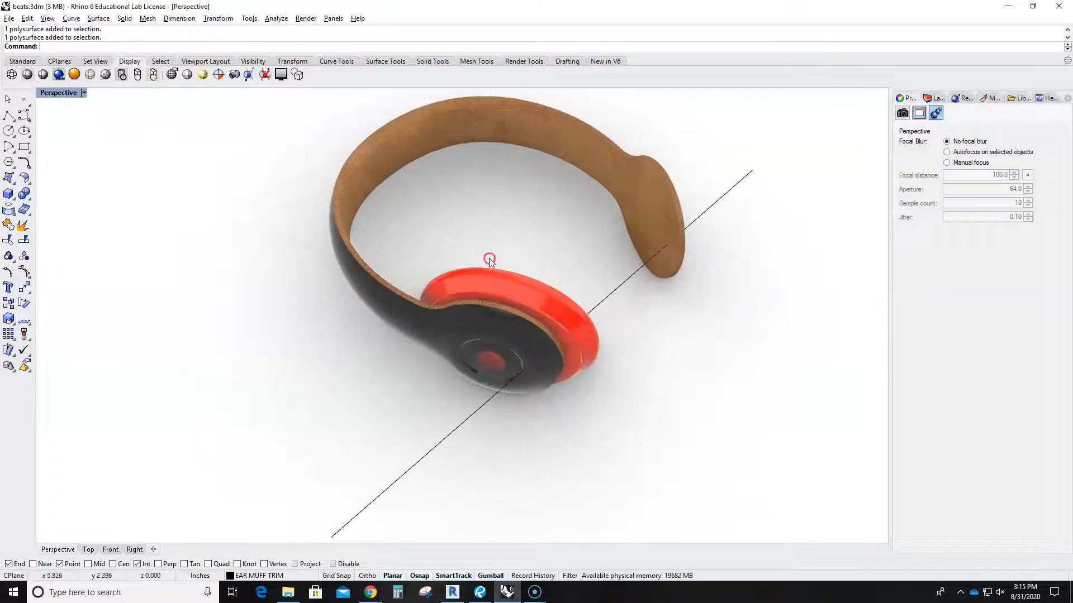
Switch the Perspective viewport back to Shaded display mode.
scroll(361, 293, "up", 5)
scroll(442, 323, "up", 2)
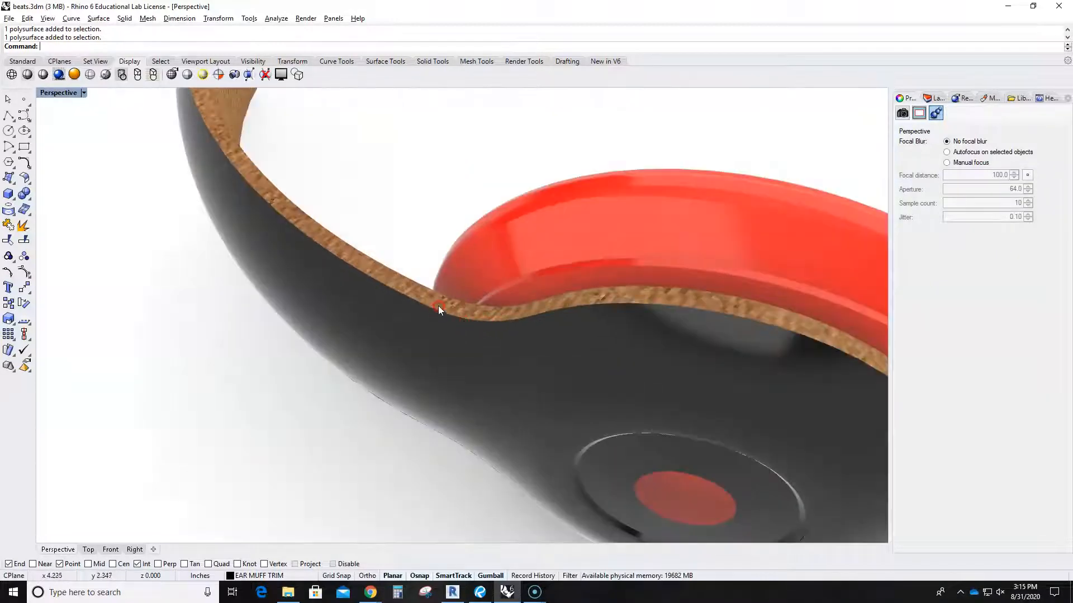
scroll(430, 307, "down", 4)
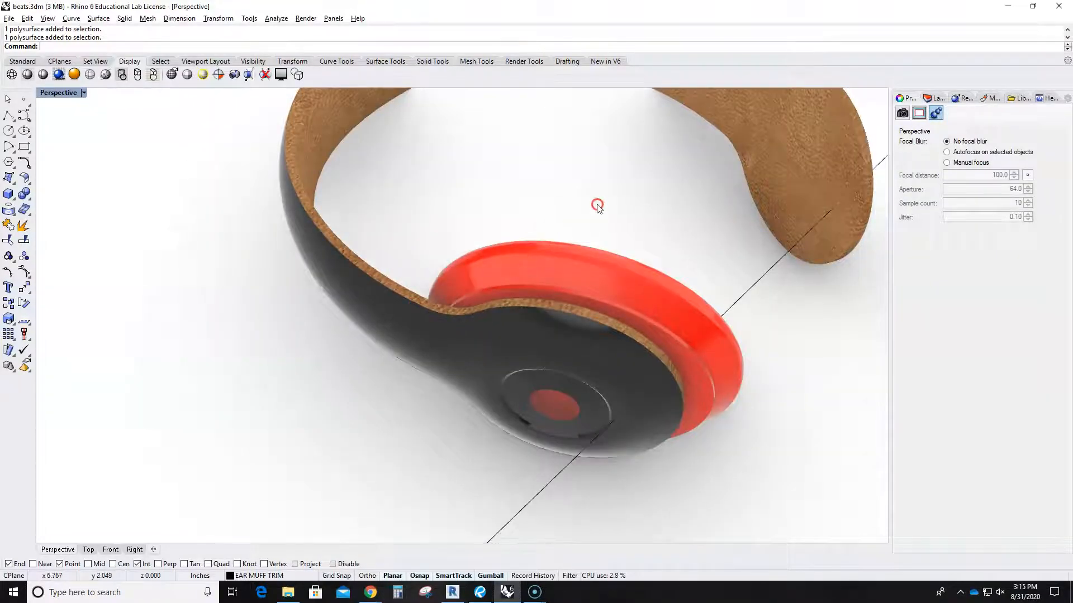
scroll(568, 285, "up", 2)
scroll(558, 264, "down", 5)
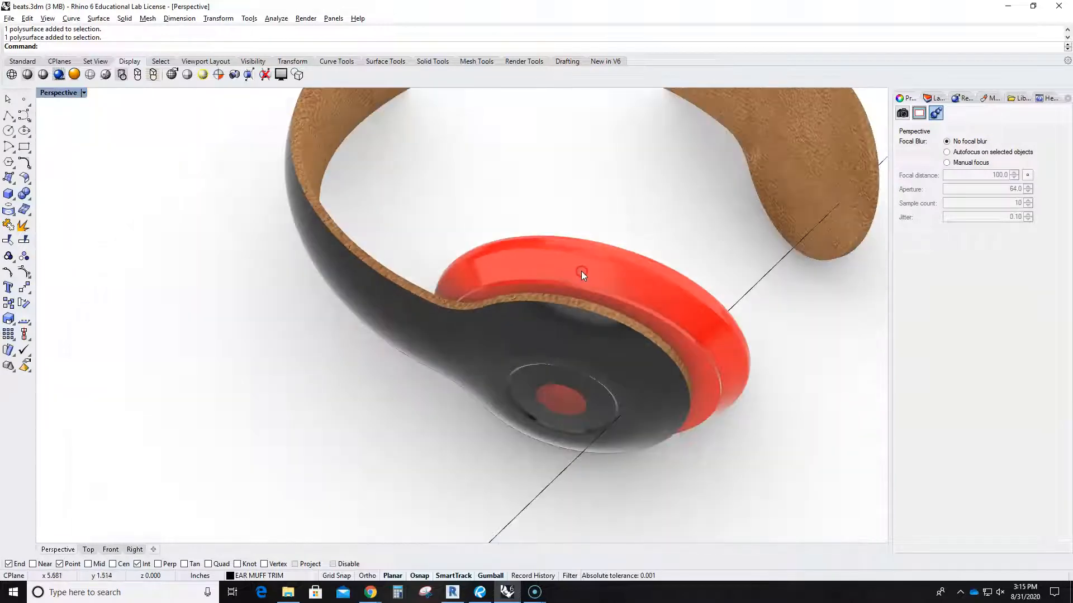
left_click(74, 68)
left_click(83, 93)
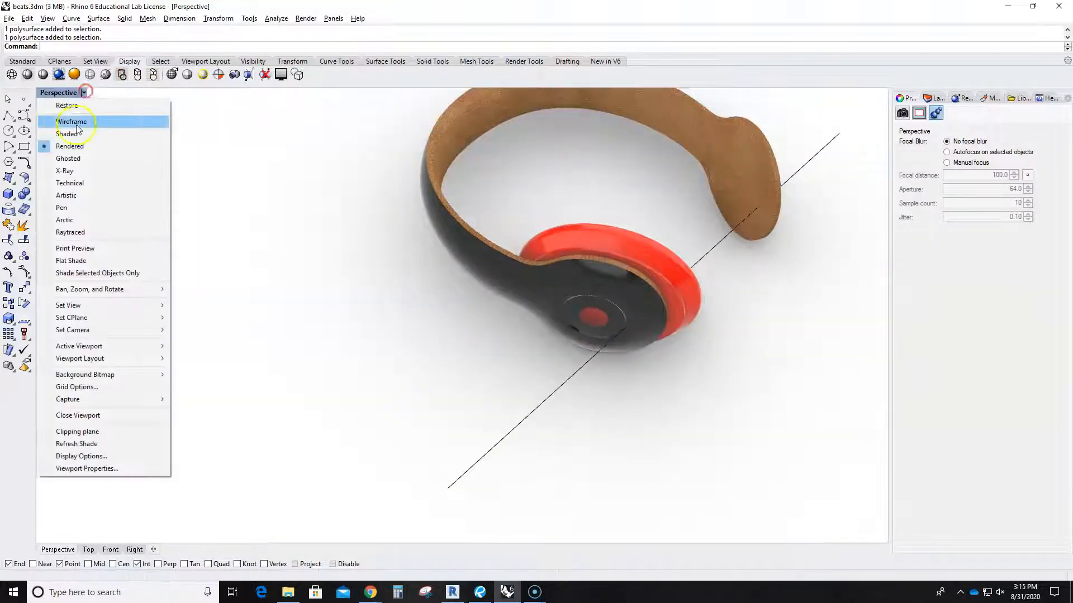
left_click(61, 119)
Show the Layers list in the side panel and orbit around the shaded headphones.
right_click_drag(671, 313, 563, 340)
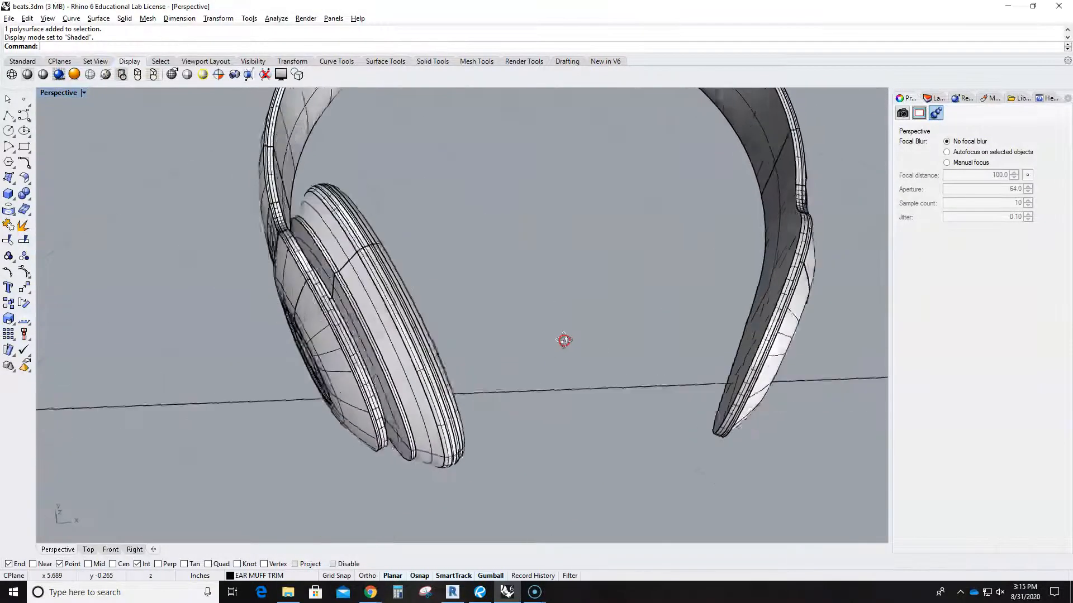
scroll(296, 197, "up", 5)
right_click_drag(441, 285, 482, 279)
scroll(482, 278, "down", 6)
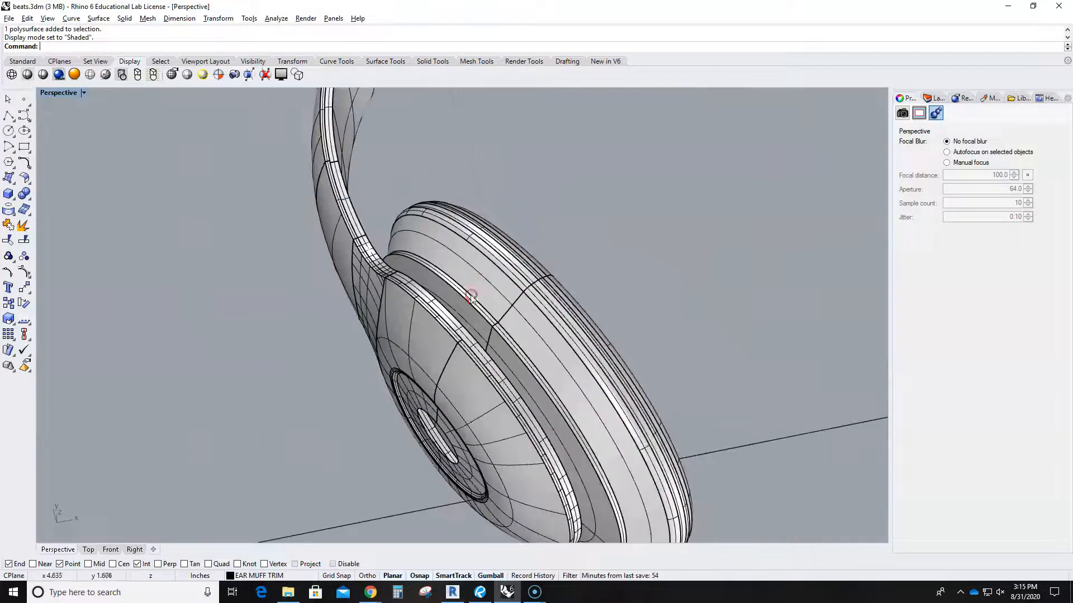
left_click(930, 99)
scroll(558, 399, "down", 4)
right_click_drag(505, 450, 539, 386)
scroll(504, 455, "up", 12)
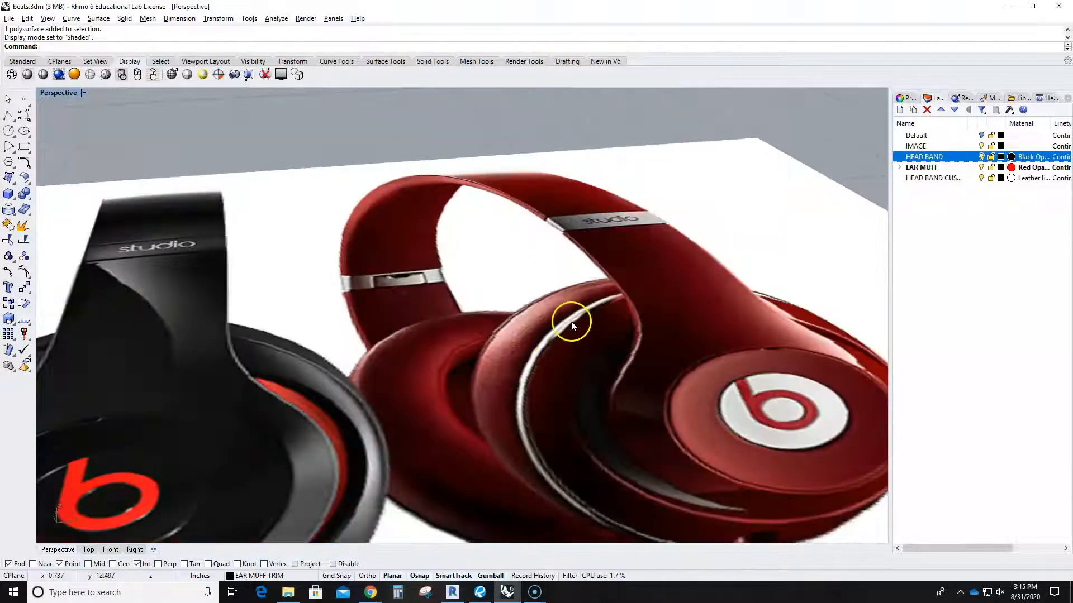
scroll(543, 351, "down", 8)
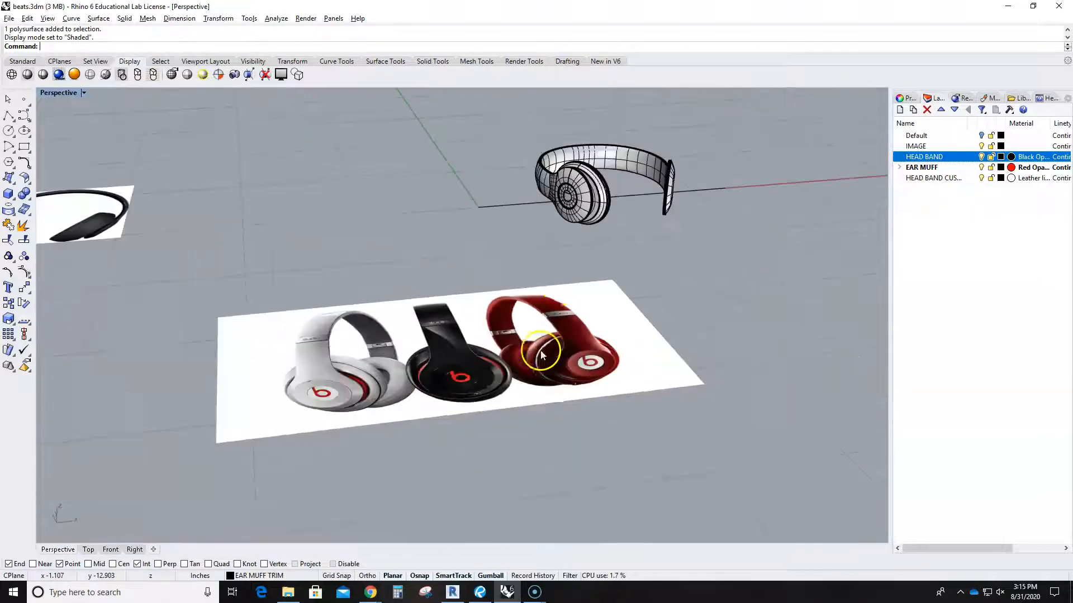
right_click_drag(574, 264, 565, 300)
scroll(601, 224, "up", 10)
Explode the ear-muff cushion polysurface into 18 separate surfaces.
scroll(560, 280, "up", 7)
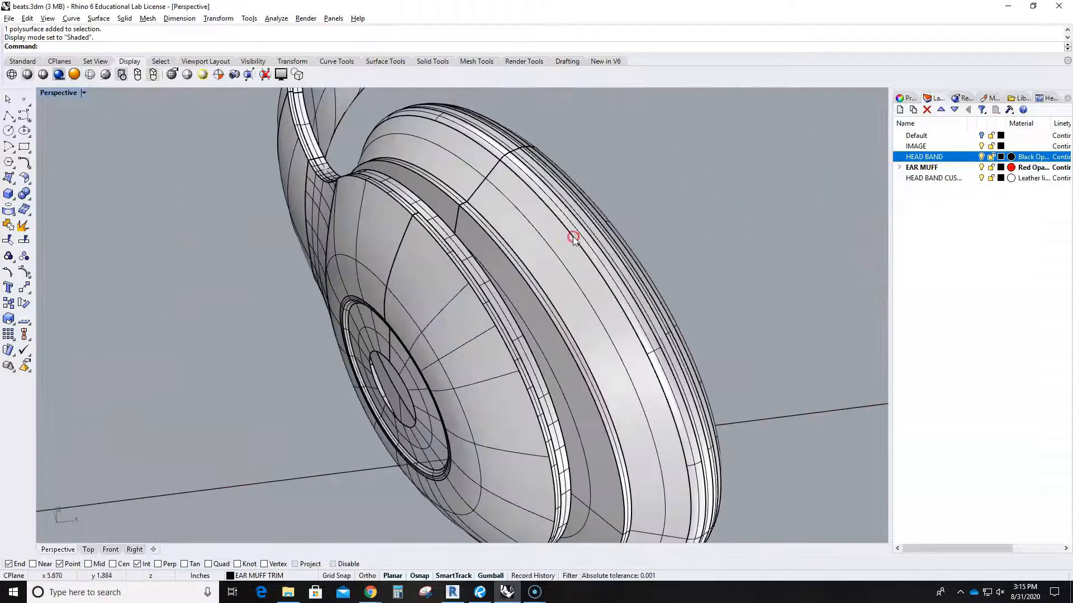
left_click(578, 197)
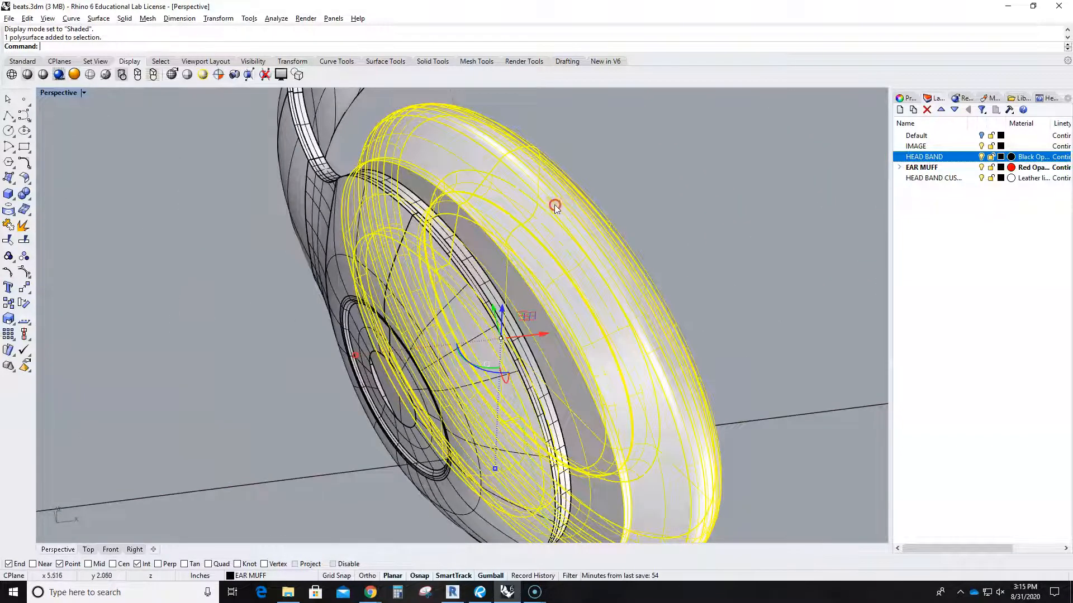
left_click(22, 225)
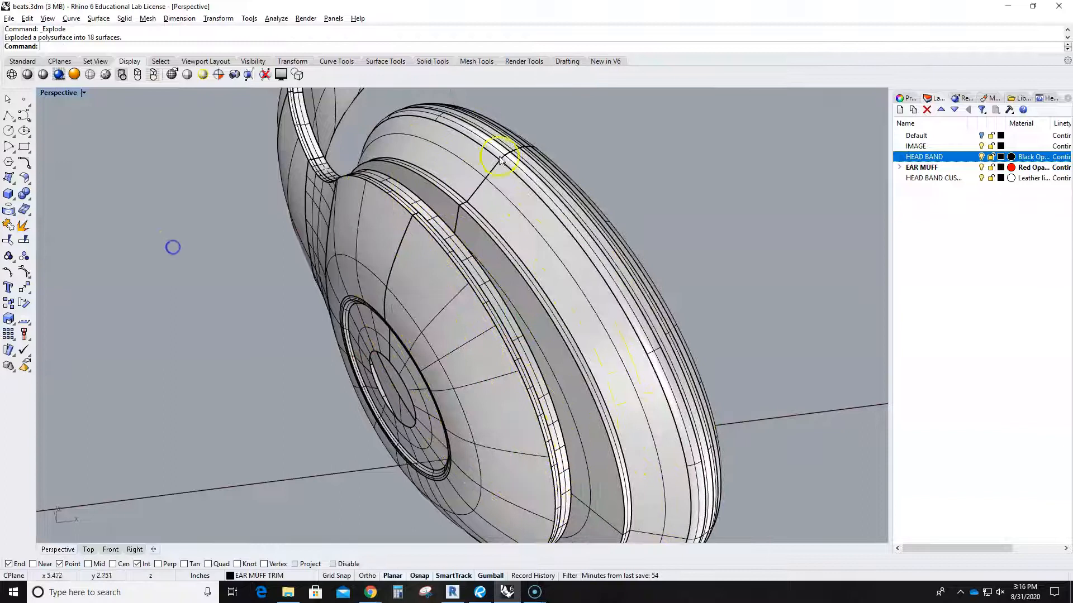
Inspect the exploded surfaces, then expand EAR MUFF to reveal its EAR MUFF TRIM and ACCENT sublayers.
left_click(548, 170)
right_click_drag(595, 213, 576, 242)
left_click(506, 244)
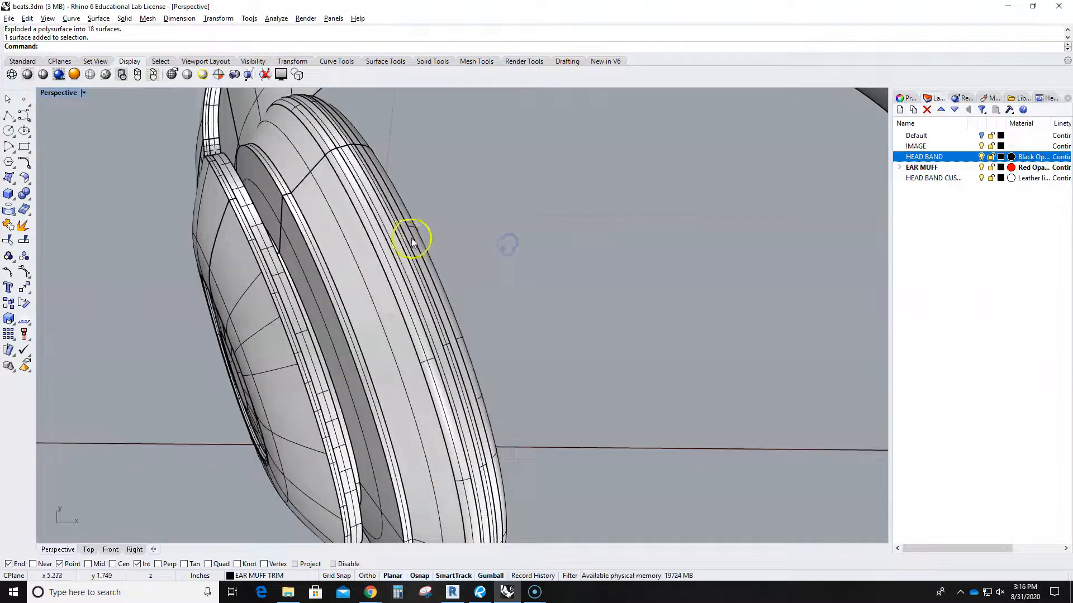
left_click(900, 167)
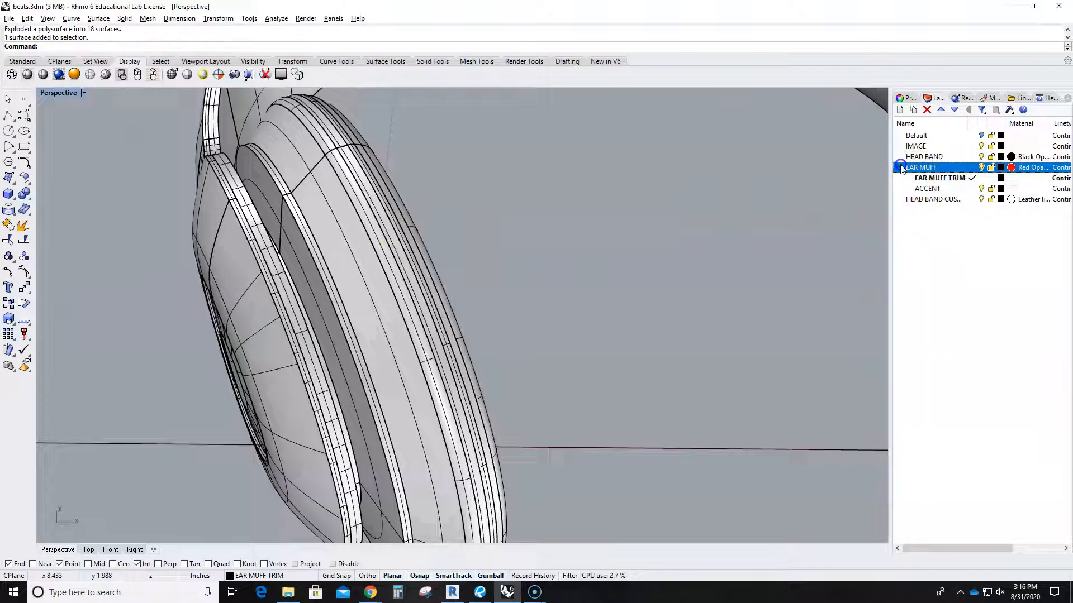
Dismiss the parent-layer warning and make HEAD BAND the current layer instead of EAR MUFF TRIM.
left_click(981, 190)
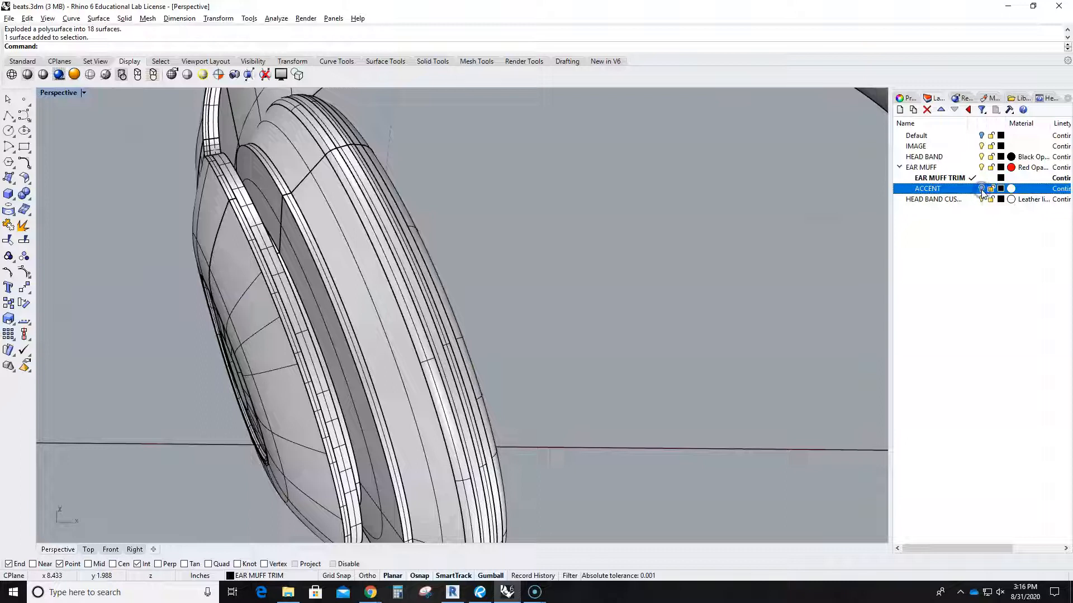
left_click(982, 167)
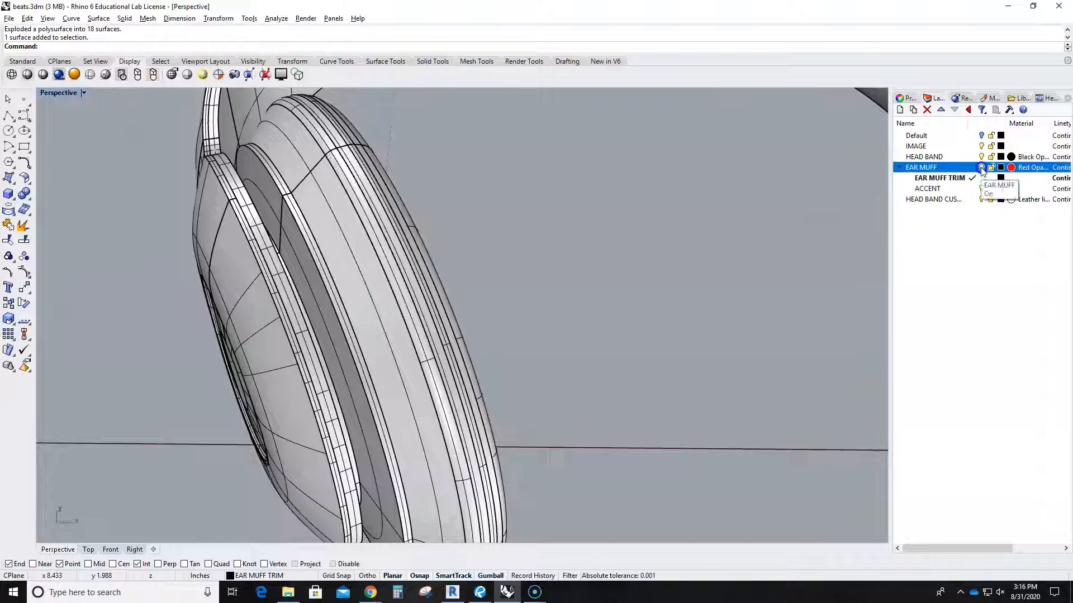
left_click(593, 336)
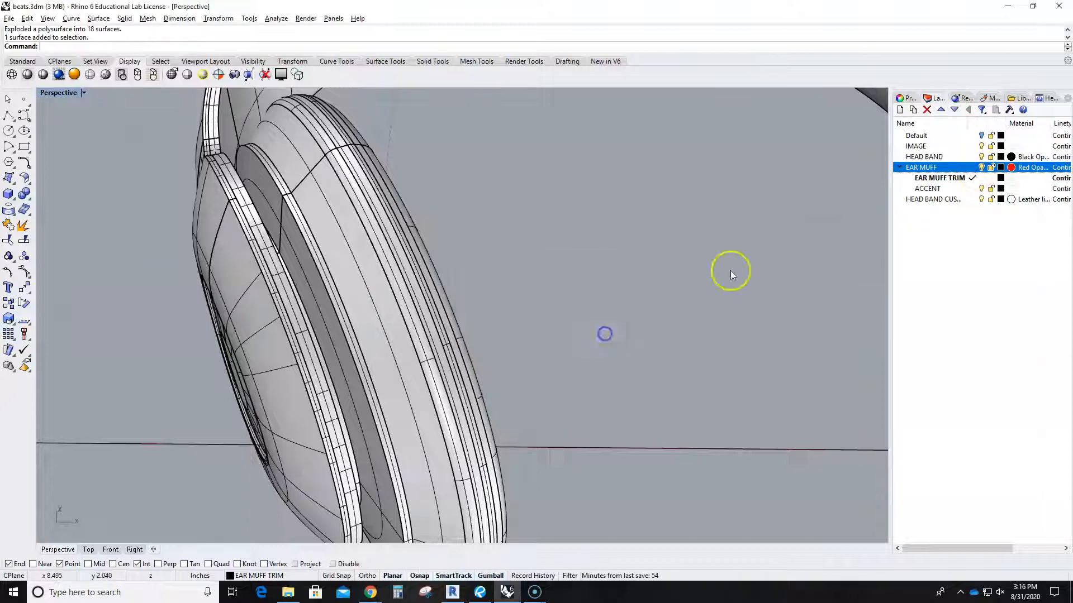
left_click(972, 157)
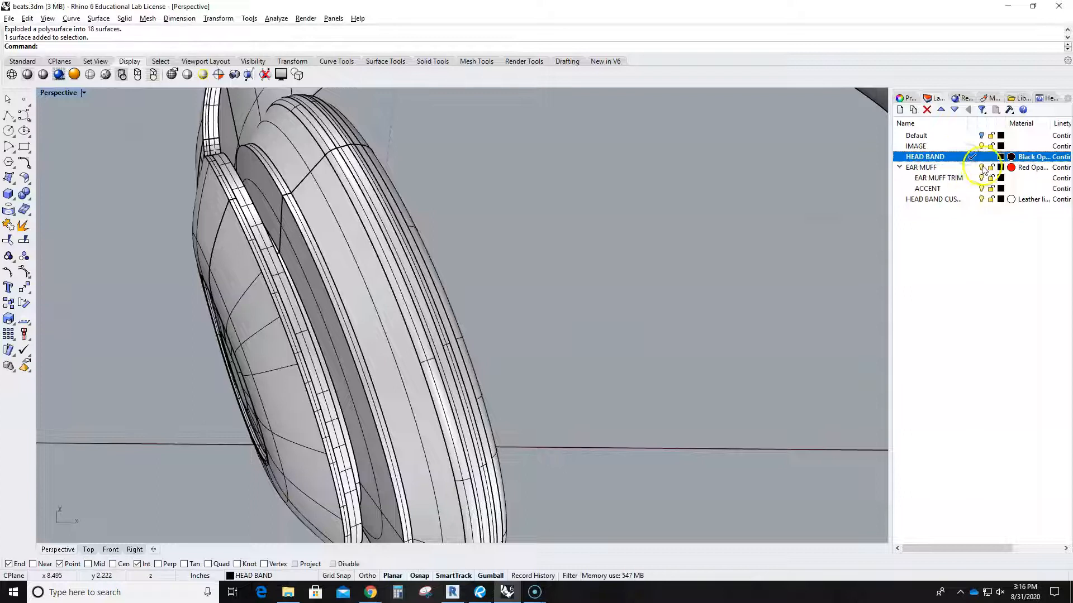
Toggle the EAR MUFF and EAR MUFF TRIM layers off and back on, leaving all ear-muff layers visible.
left_click(980, 167)
left_click(981, 167)
left_click(981, 178)
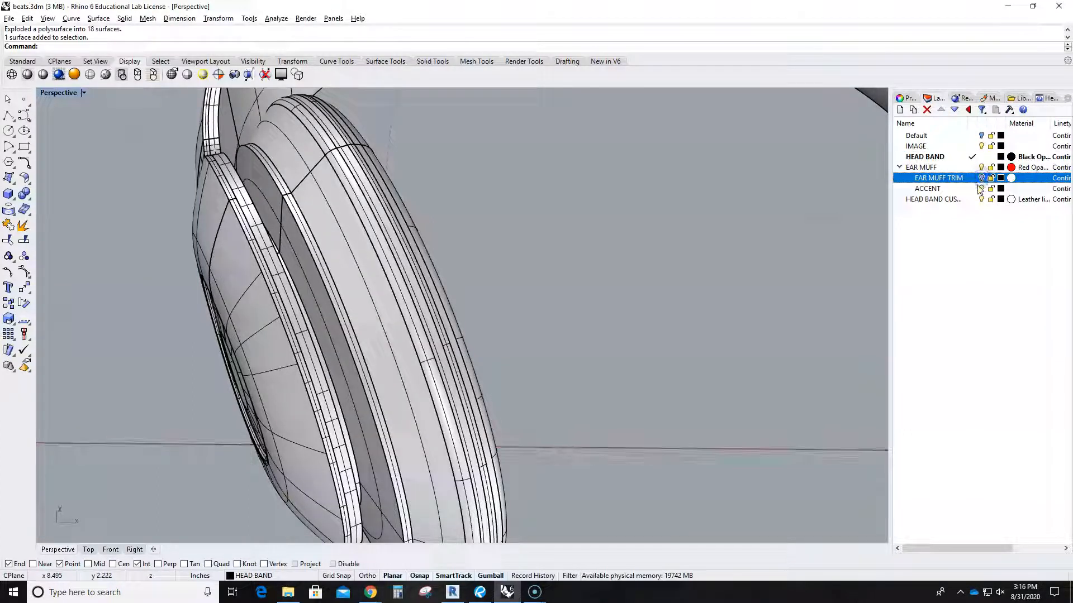
left_click(981, 190)
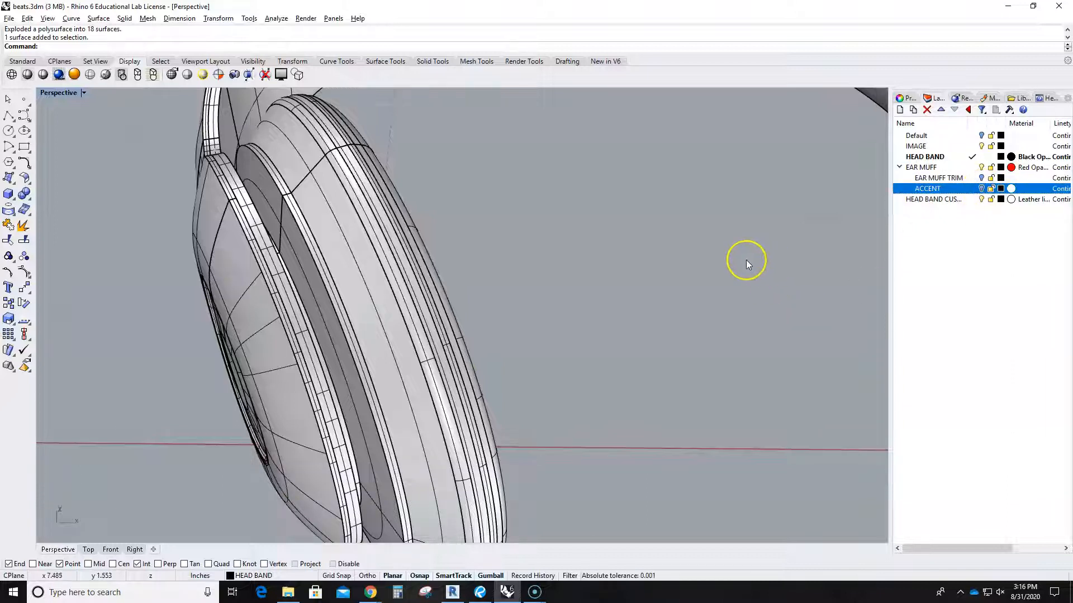
right_click_drag(642, 280, 585, 327)
scroll(632, 299, "down", 8)
scroll(585, 327, "up", 10)
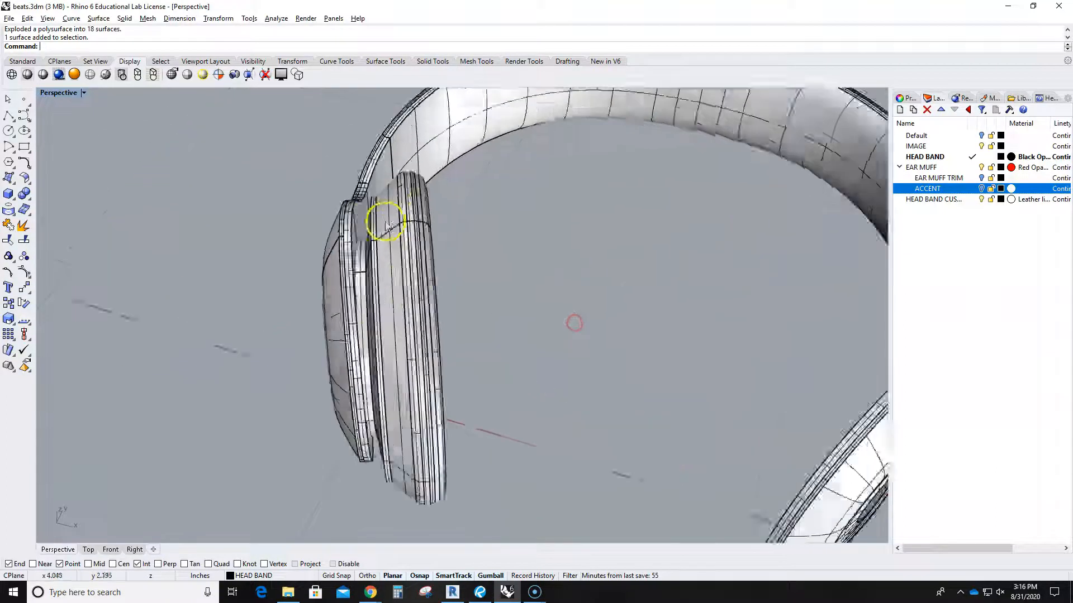
Select the outer cushion surfaces of the exploded ear muff.
left_click(414, 192)
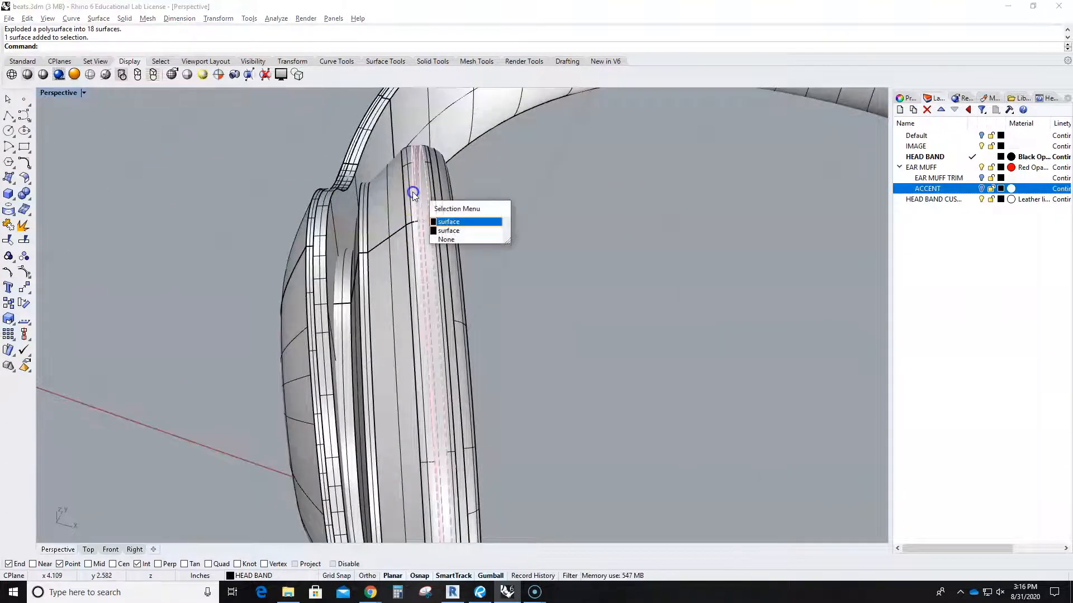
left_click(444, 221)
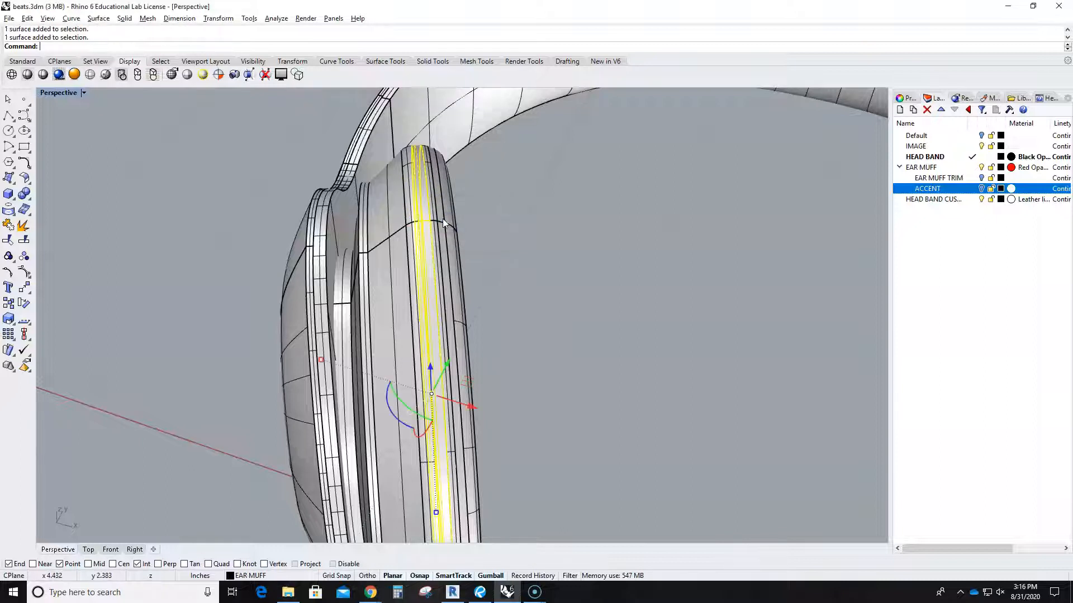
left_click(447, 219, "shift")
left_click(454, 230, "shift")
right_click_drag(536, 291, 490, 317)
Add the inner ring surfaces and central disc, then move all seven surfaces onto EAR MUFF TRIM.
left_click(266, 253, "shift")
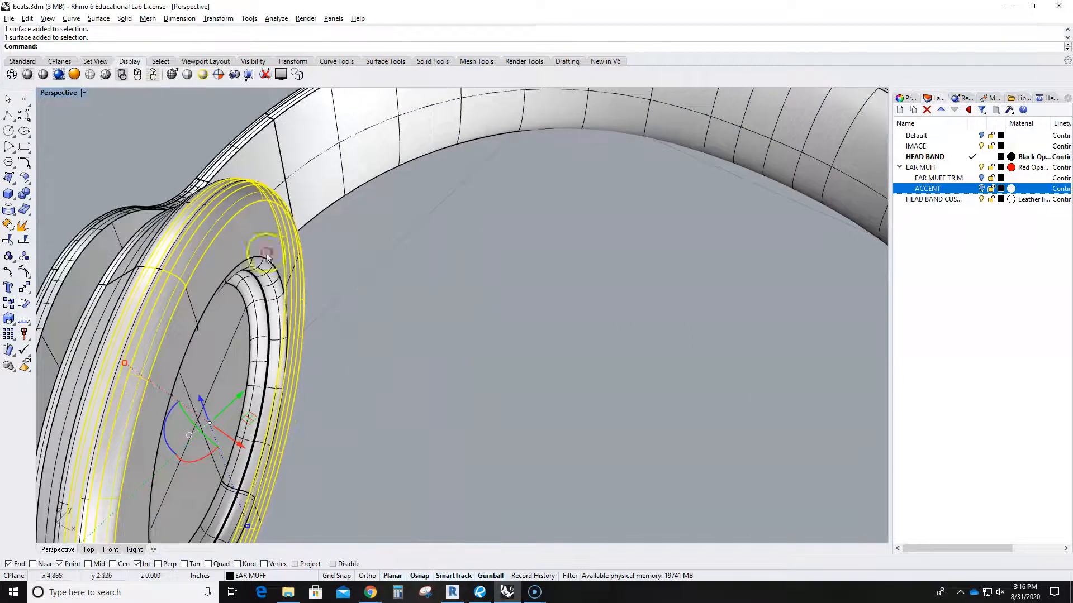
left_click(273, 267, "shift")
left_click(258, 288, "shift")
left_click(238, 316, "shift")
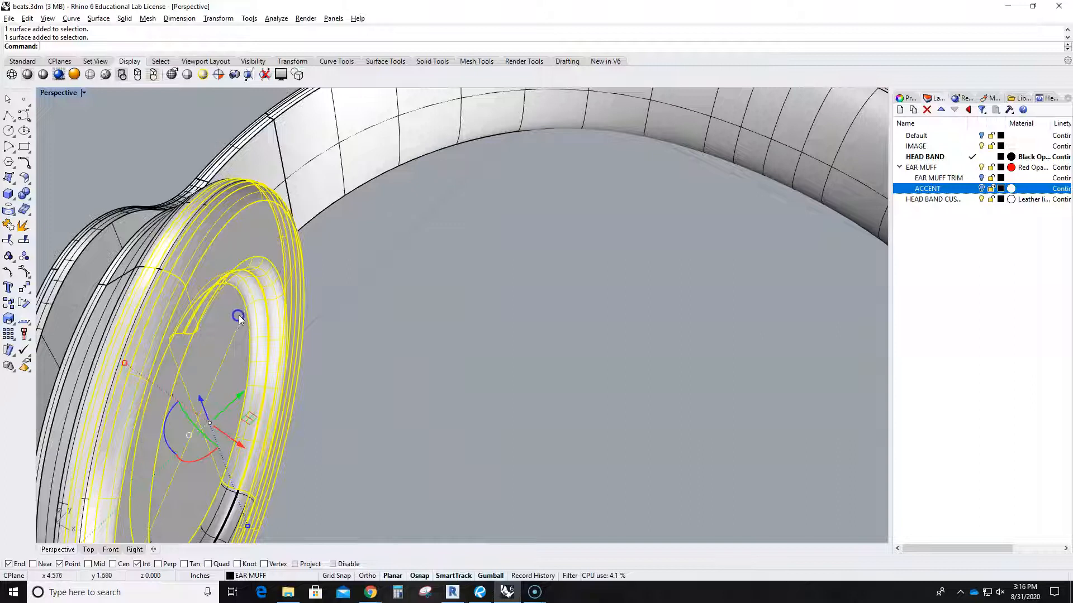
scroll(239, 317, "down", 8)
right_click_drag(316, 368, 371, 355)
scroll(364, 376, "up", 3)
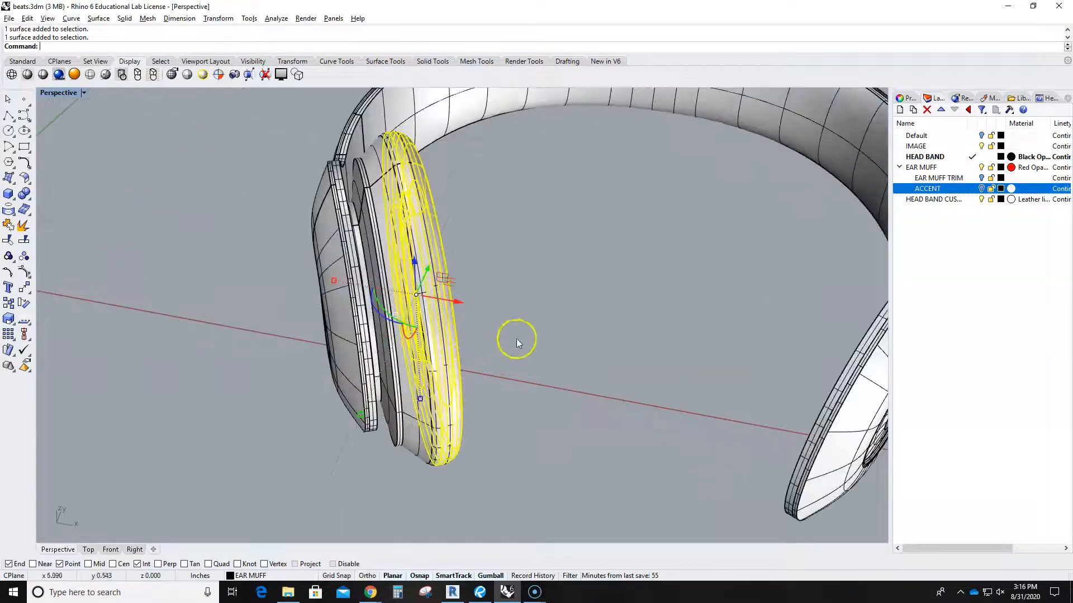
right_click(952, 179)
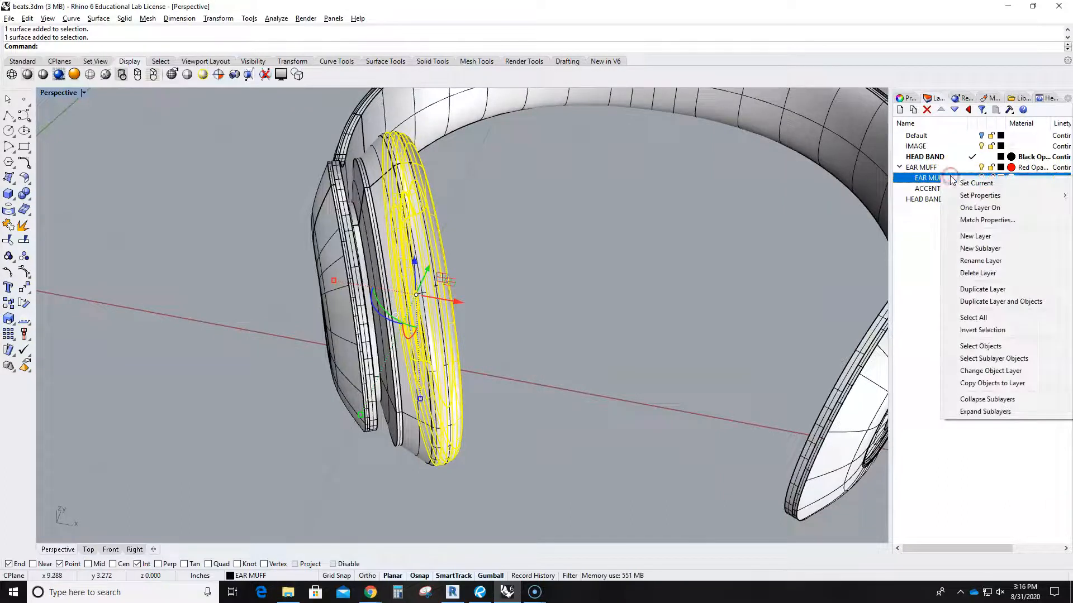
left_click(993, 372)
Move another trim surface of the ear muff onto the EAR MUFF TRIM layer.
right_click_drag(742, 302, 326, 253)
left_click(389, 305)
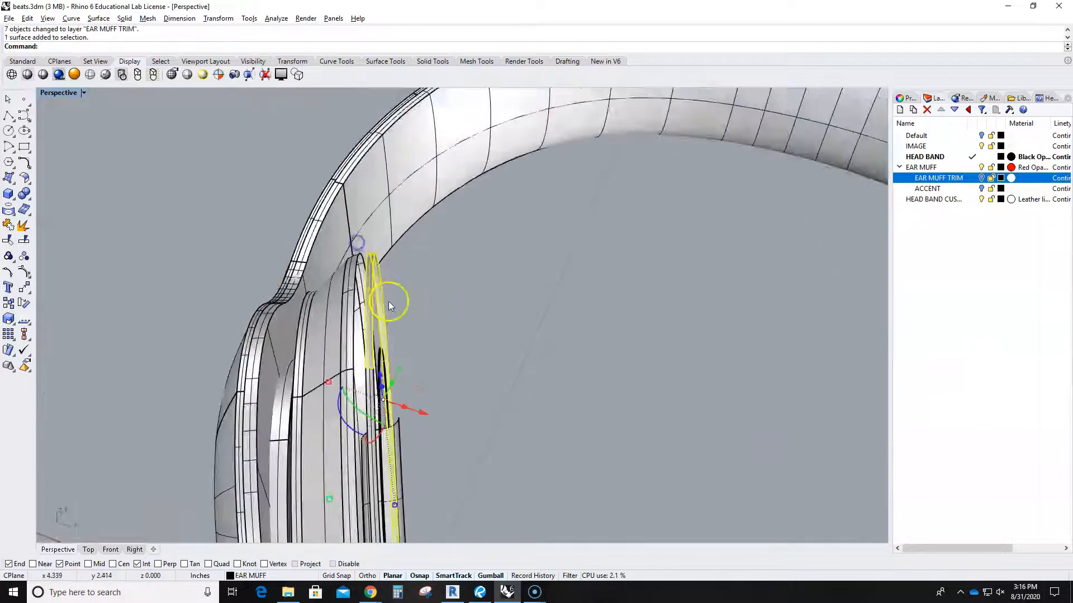
right_click(933, 177)
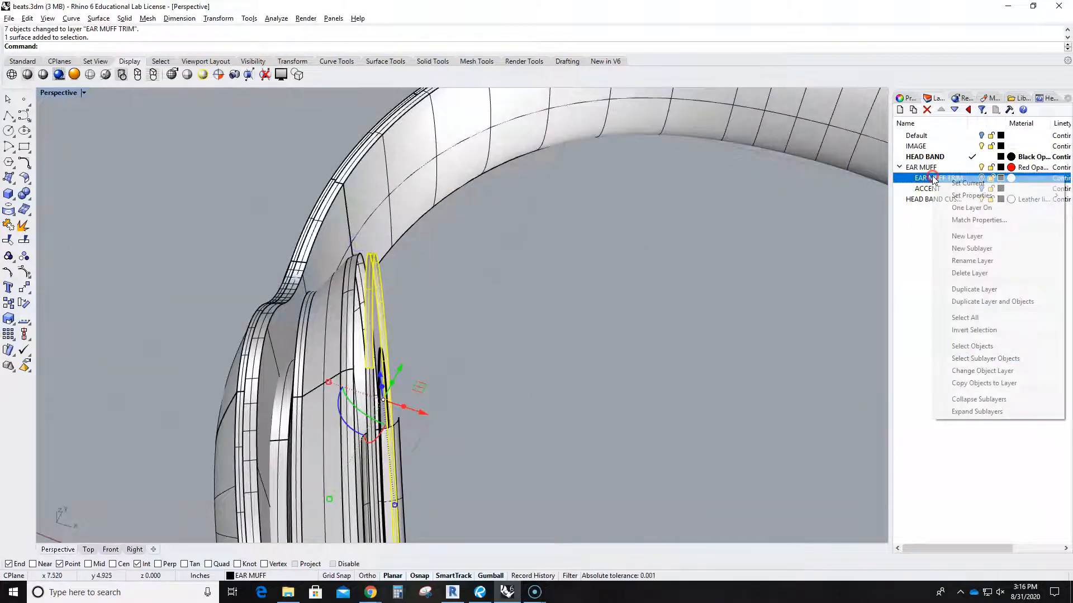
left_click(981, 371)
Move the left trim ring and a second trim surface onto EAR MUFF TRIM.
right_click_drag(677, 362, 205, 252)
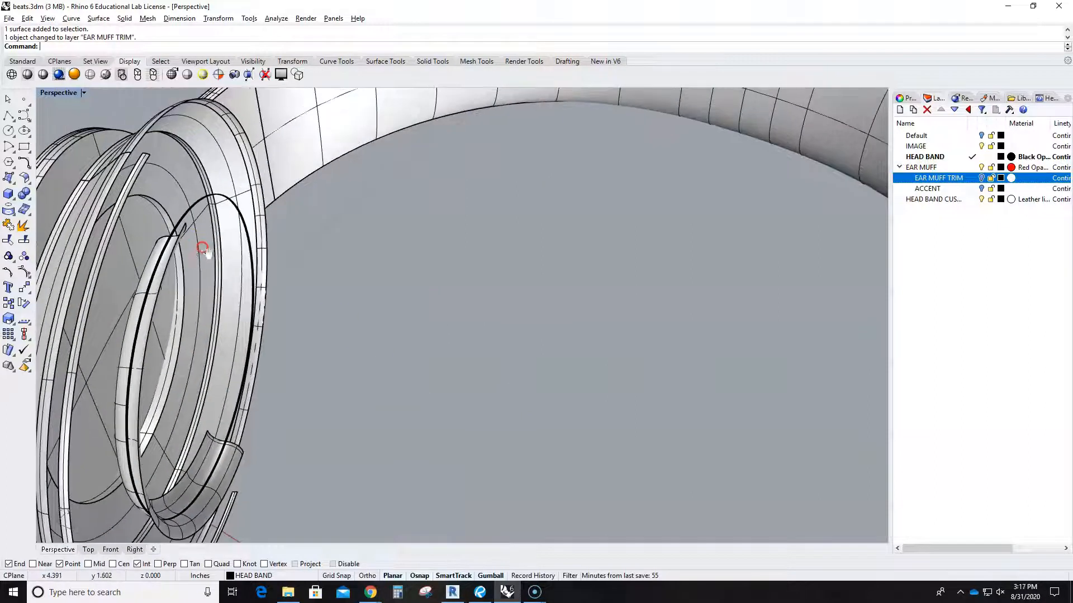
left_click(134, 189)
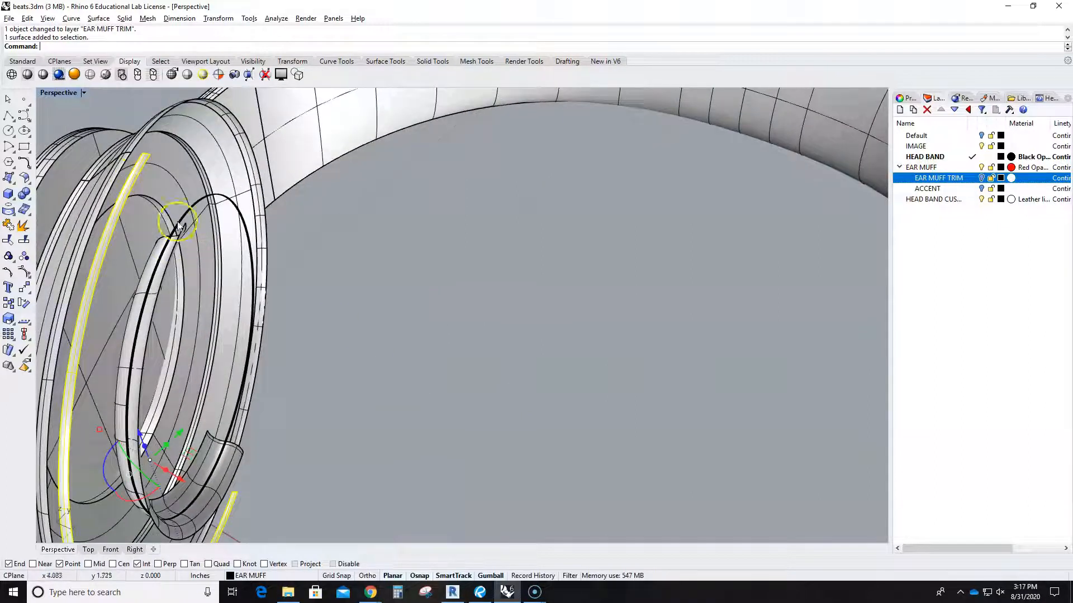
right_click(941, 181)
left_click(1001, 351)
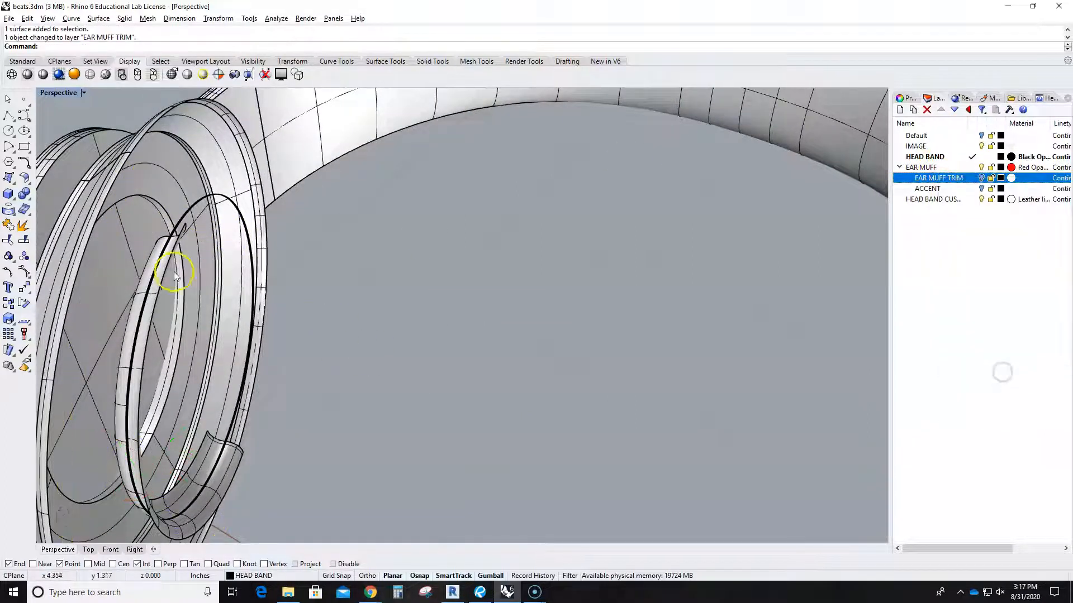
left_click(145, 285, "shift")
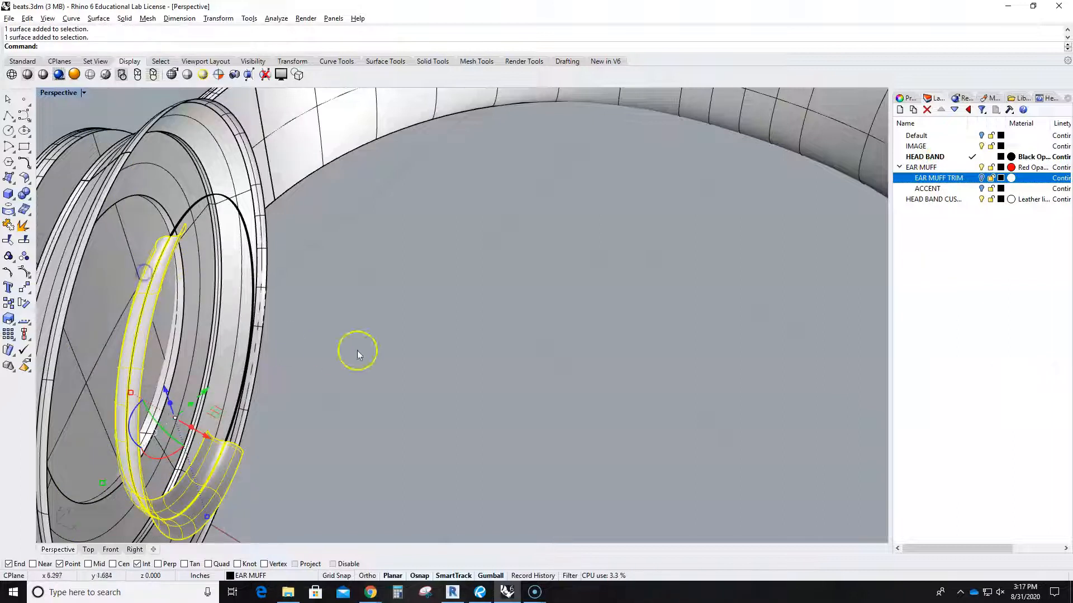
right_click(942, 179)
left_click(990, 372)
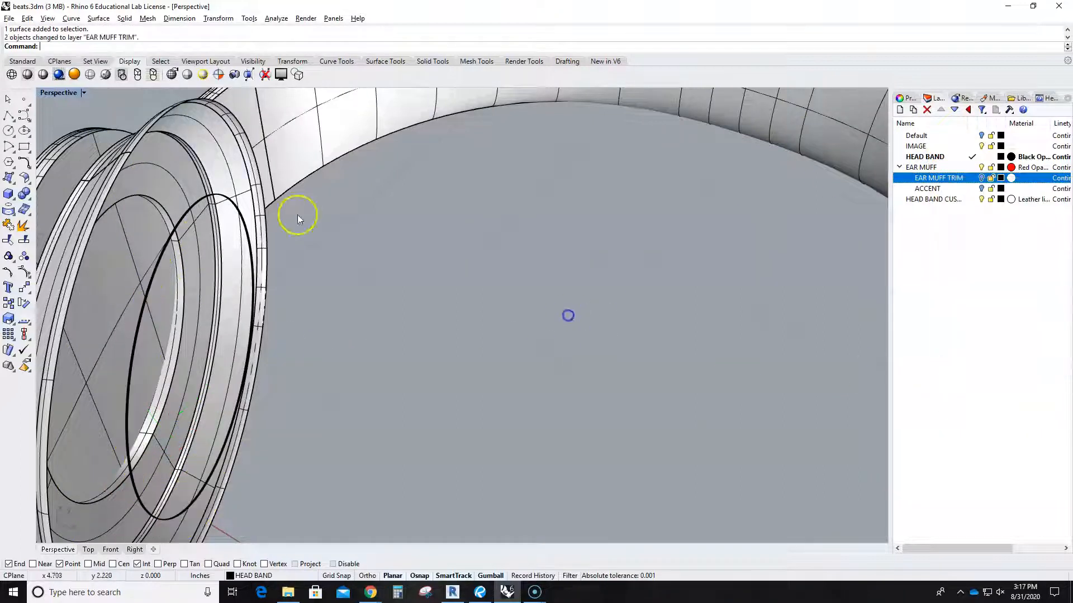
Delete the unwanted ear-muff ring surface.
left_click(228, 306)
right_click_drag(230, 309, 301, 284)
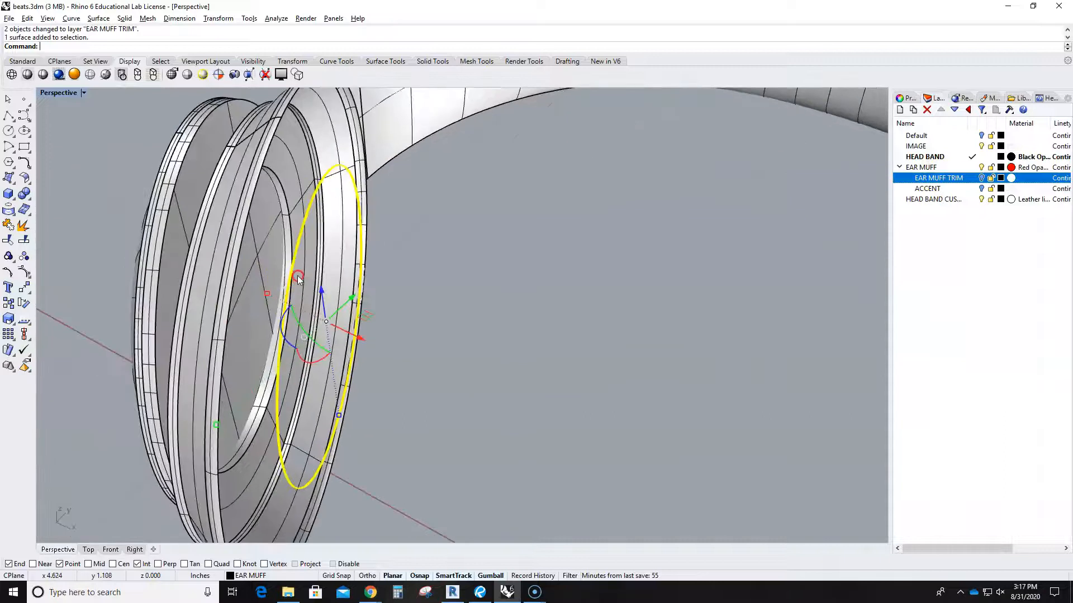
key("Delete")
right_click_drag(555, 233, 698, 218)
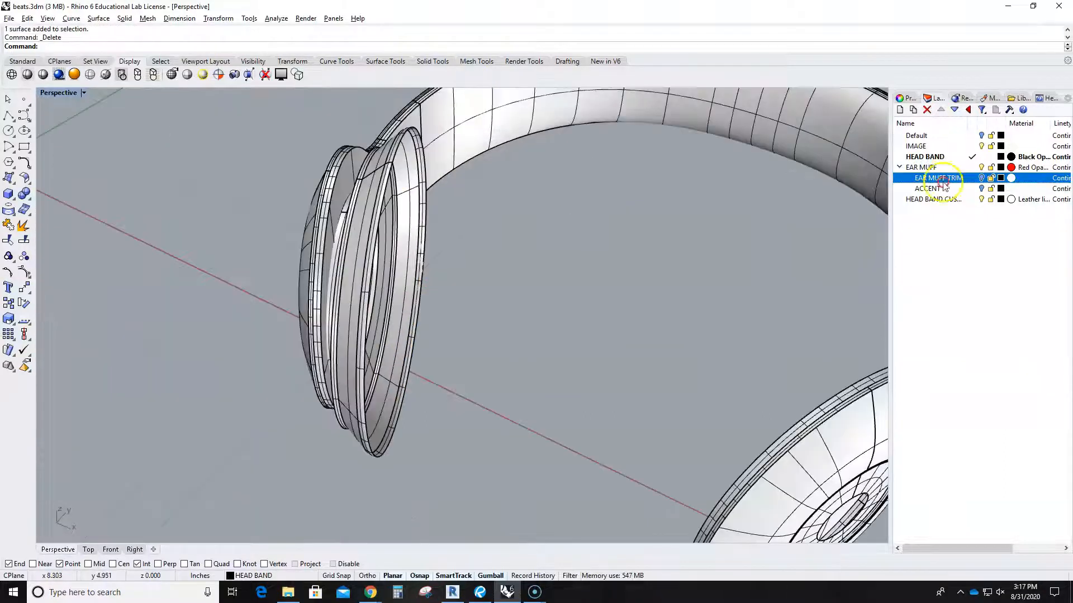
Toggle EAR MUFF TRIM visibility to check which ear-muff surfaces it already holds.
left_click(980, 178)
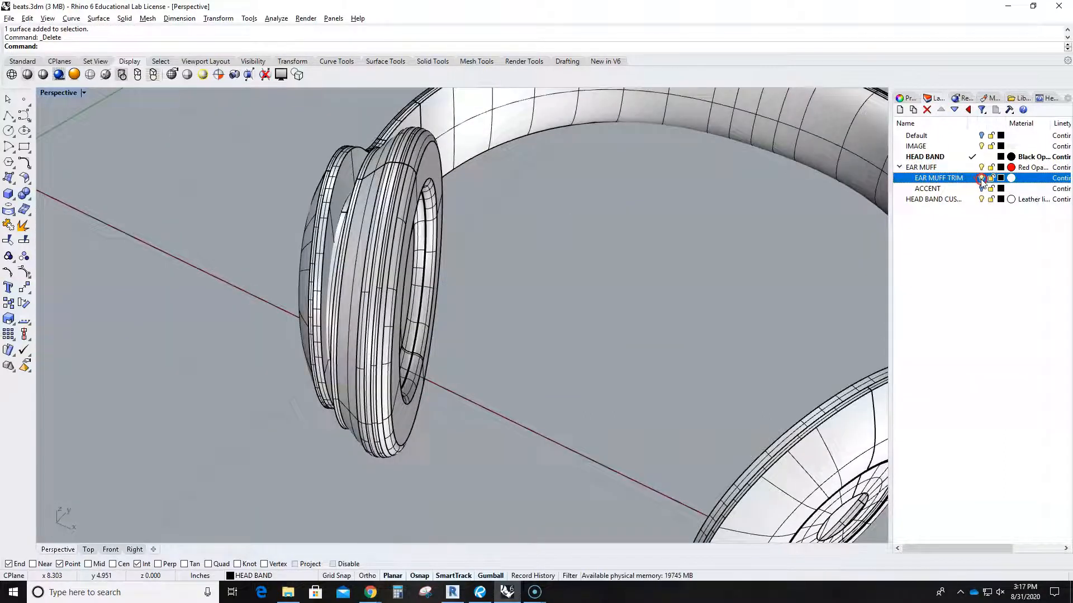
left_click(981, 178)
left_click(981, 189)
right_click_drag(733, 258, 690, 284)
scroll(599, 130, "up", 4)
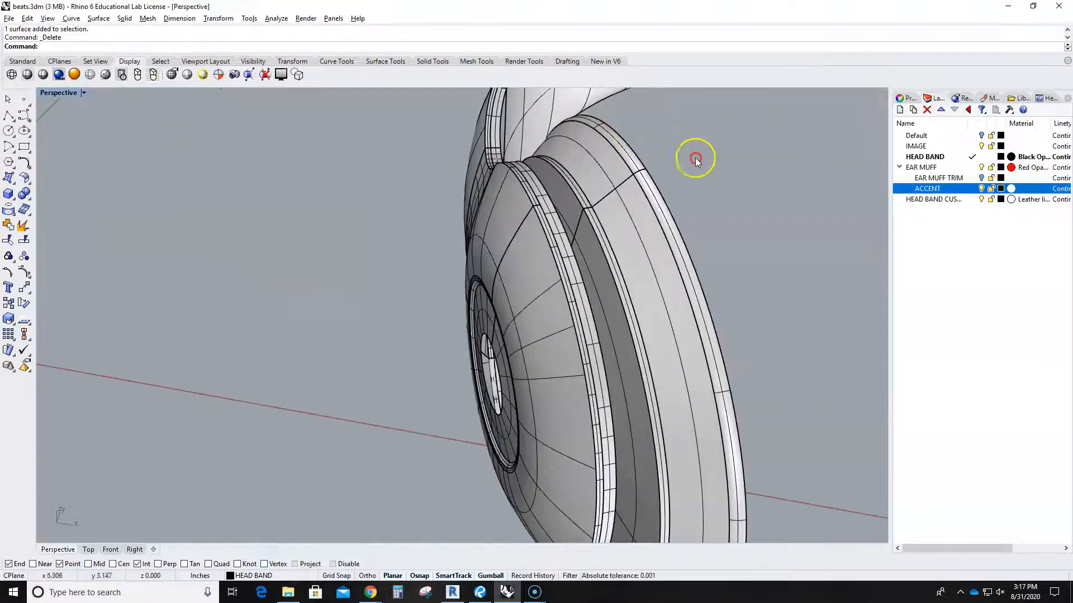
left_click(982, 179)
scroll(652, 158, "up", 8)
scroll(651, 160, "down", 2)
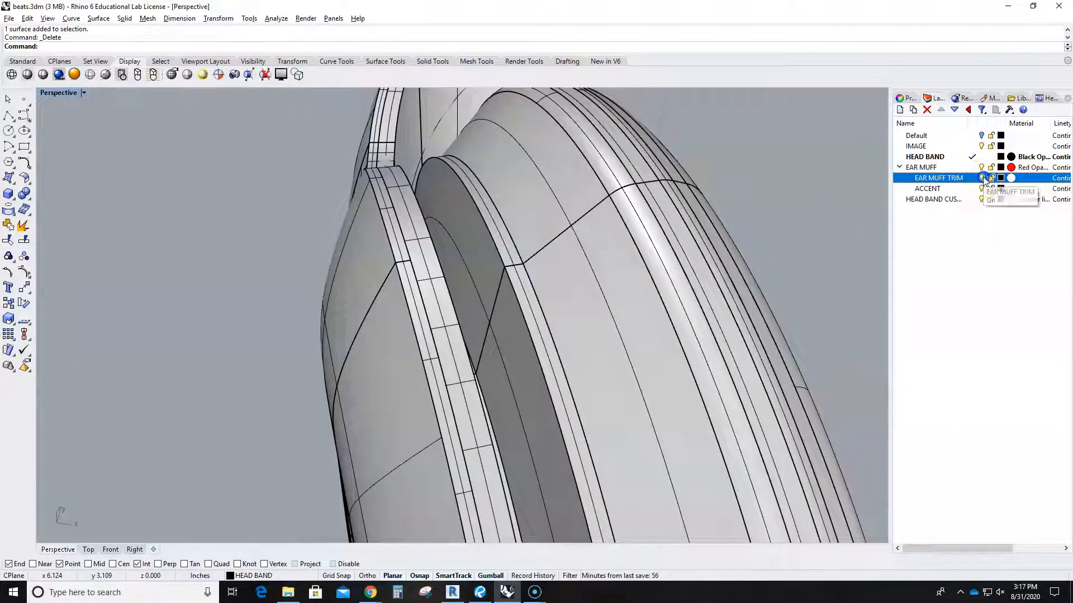
Move the ear muff's outer rim surface onto the EAR MUFF TRIM layer.
left_click(628, 173)
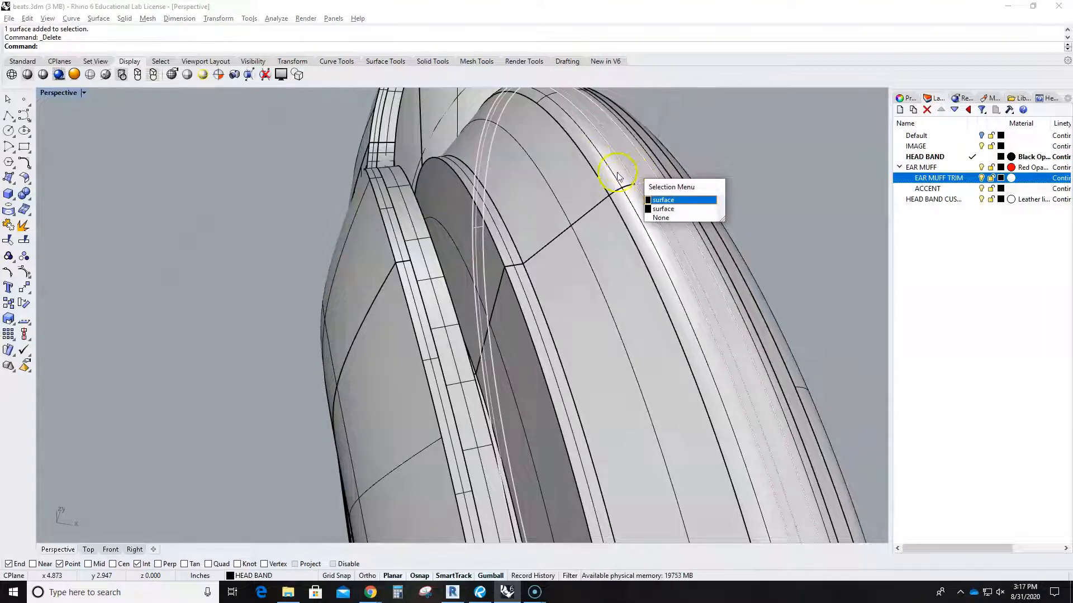
left_click(610, 175)
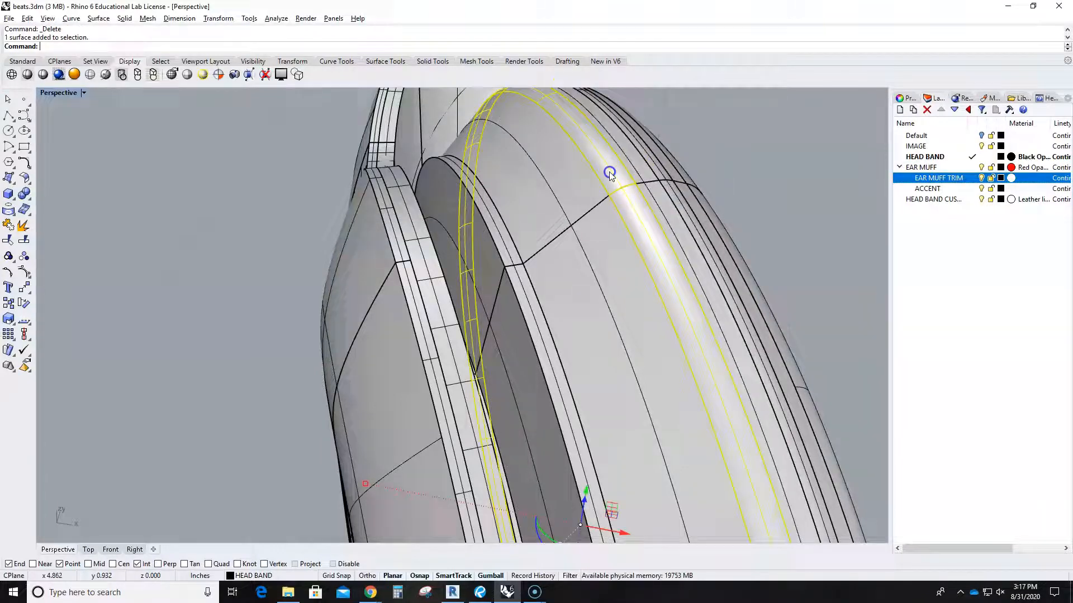
right_click(959, 183)
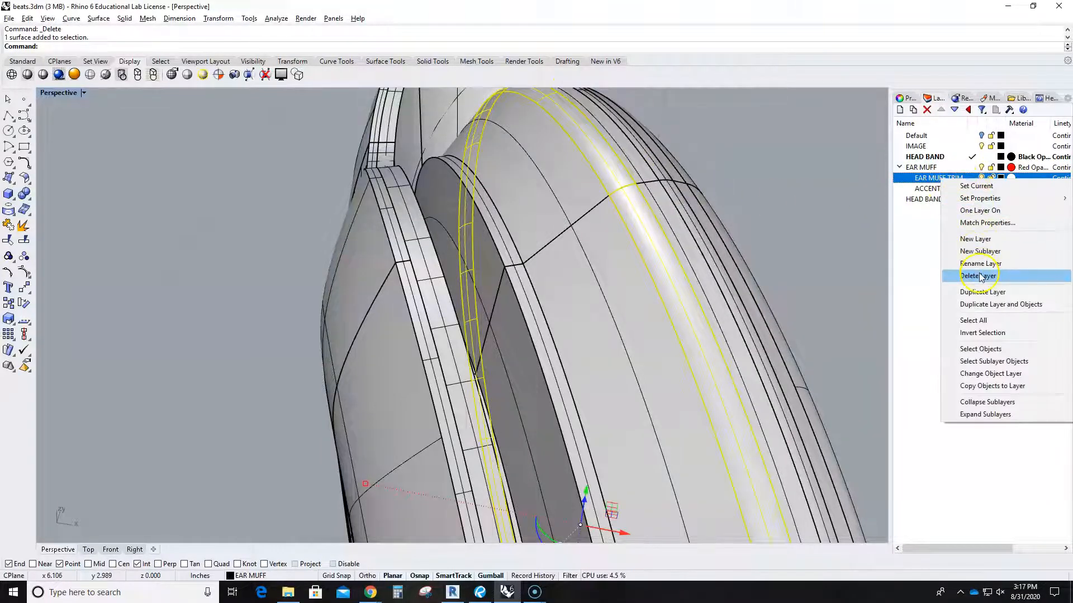
left_click(983, 375)
Hide EAR MUFF TRIM and view the junction of the ear muff and headband.
left_click(981, 179)
scroll(789, 306, "down", 7)
right_click_drag(788, 306, 652, 223)
scroll(592, 196, "up", 5)
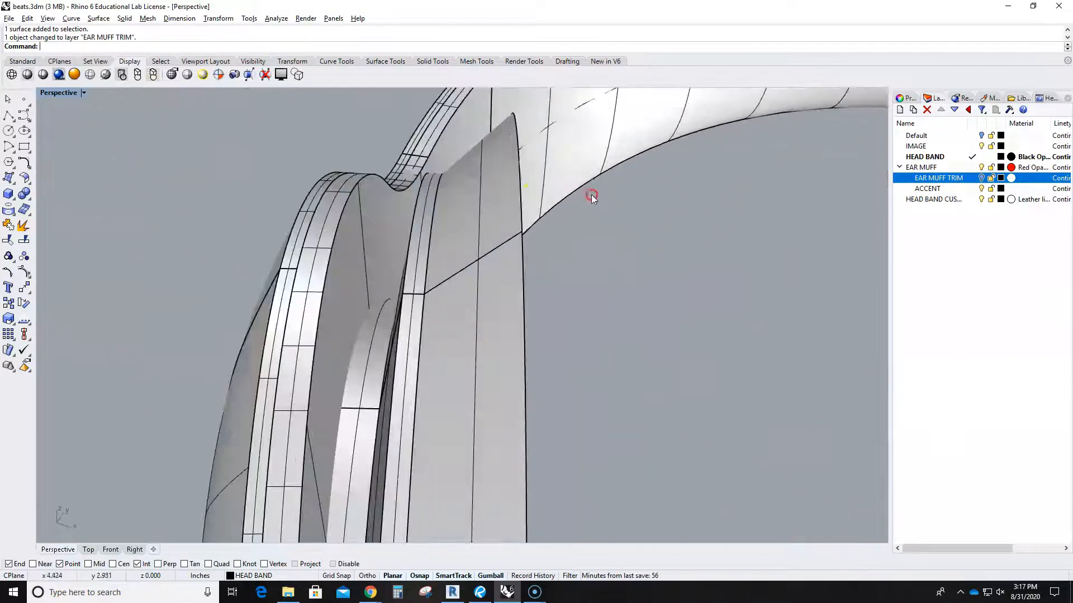
right_click_drag(520, 162, 609, 214)
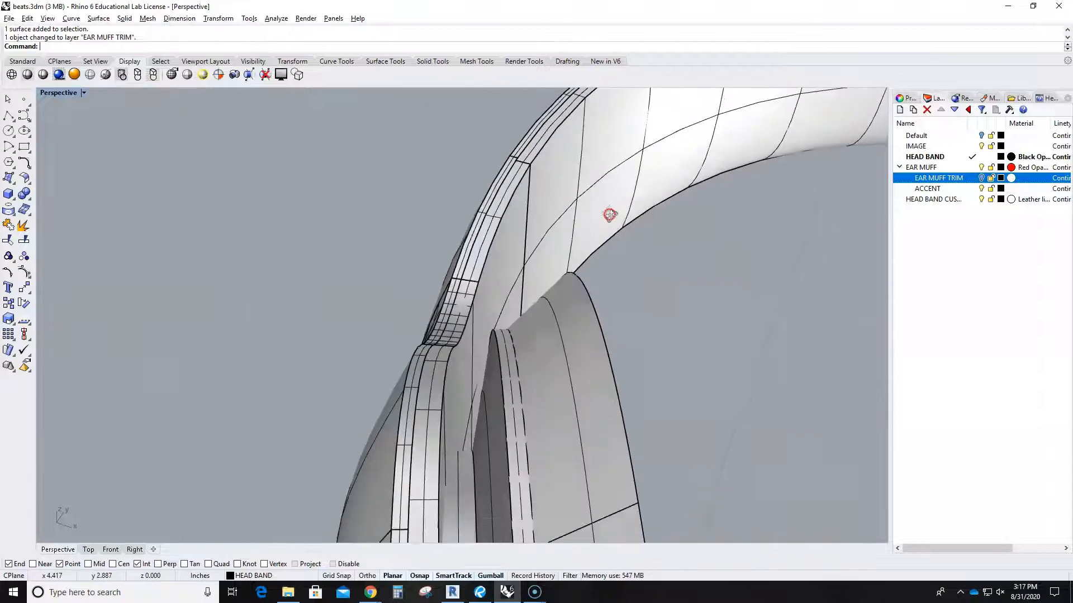
Restore EAR MUFF and EAR MUFF TRIM visibility and make ACCENT the current layer.
left_click(988, 179)
left_click(981, 168)
left_click(981, 167)
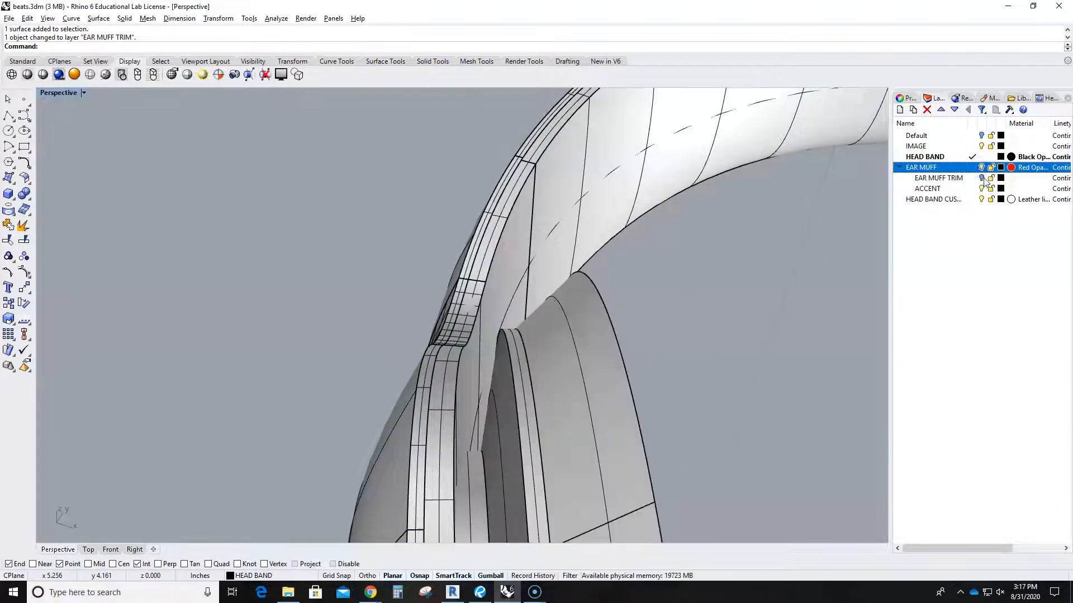
left_click(981, 178)
right_click_drag(830, 272, 838, 247)
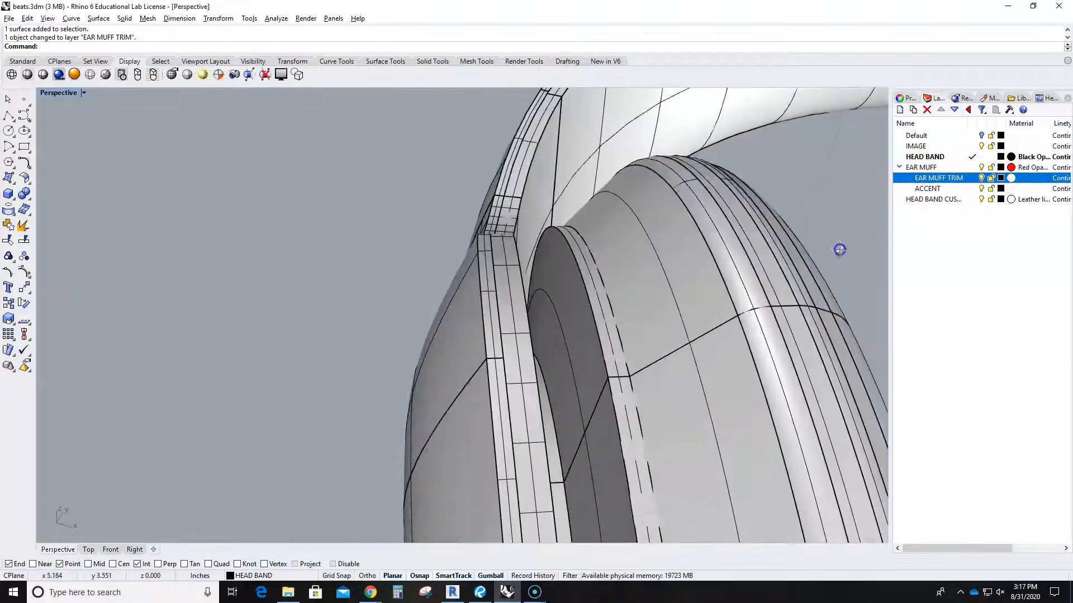
double_click(955, 190)
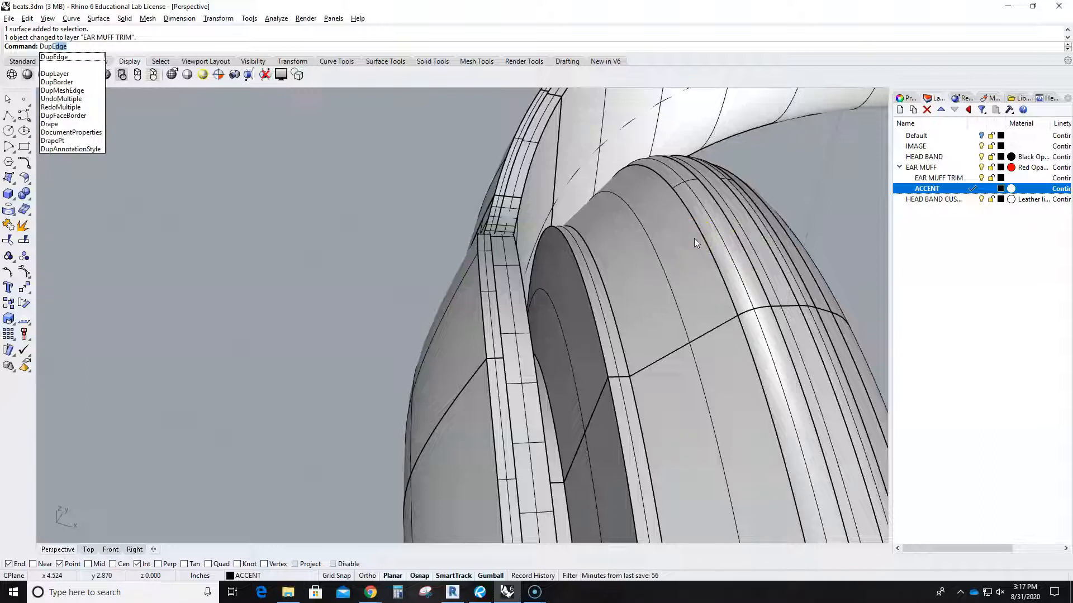
Duplicate the ear muff's rim surface edge as a curve on the ACCENT layer with DupEdge.
key("Return")
left_click(684, 204)
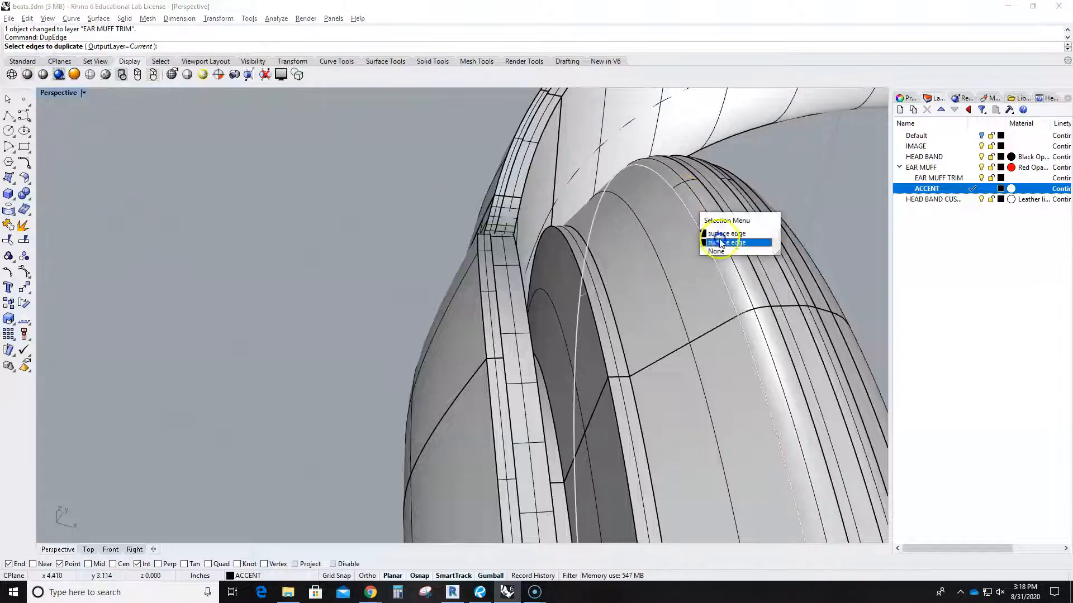
left_click(720, 243)
key("Return")
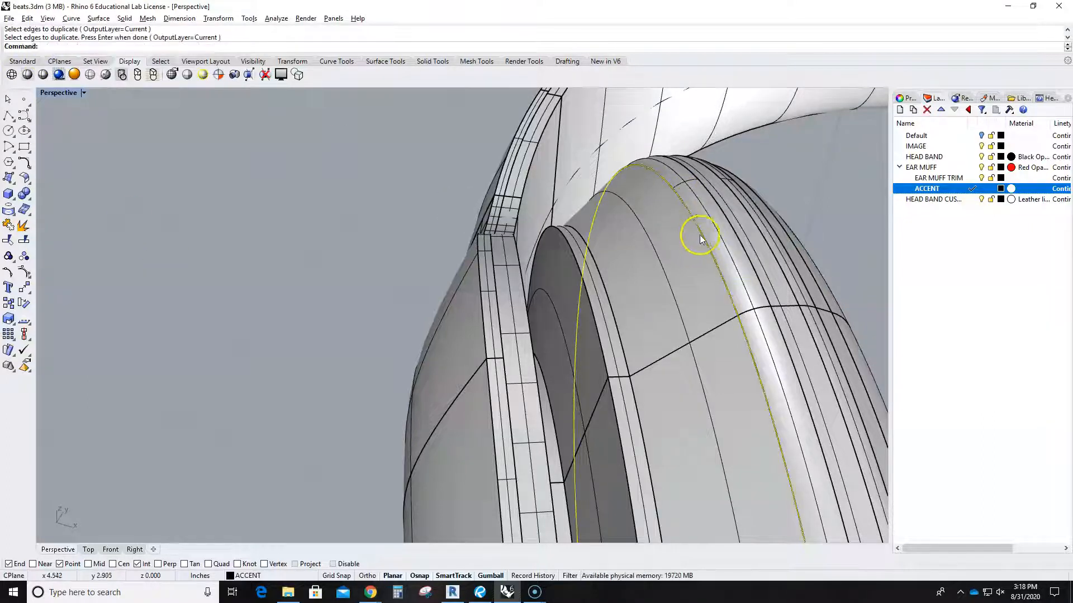
left_click(71, 19)
mouse_move(102, 127)
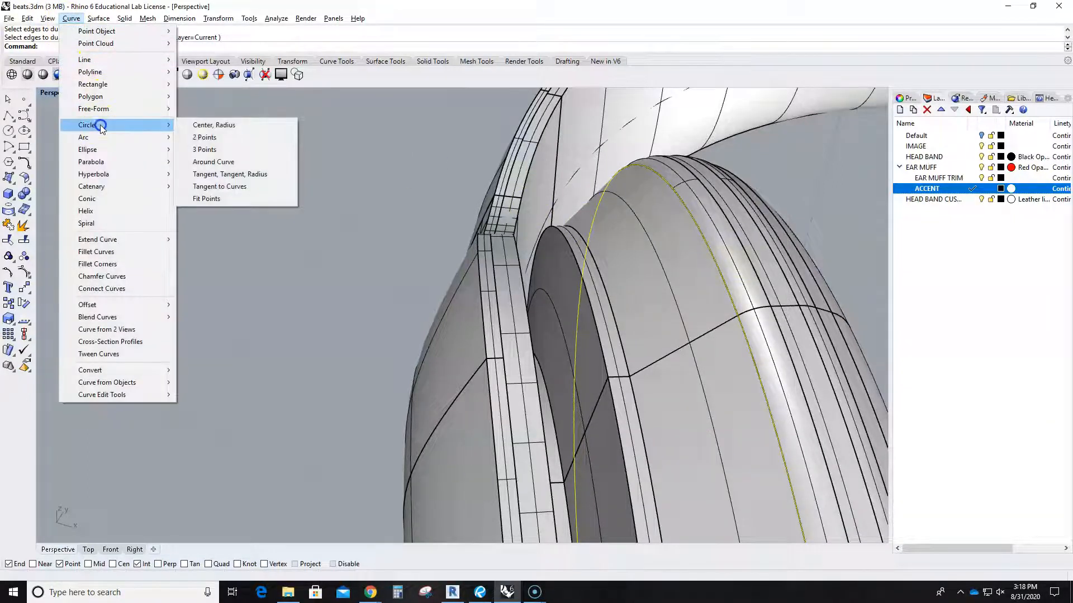
Draw a small-radius circle around the copied rim curve, perpendicular to it.
left_click(225, 162)
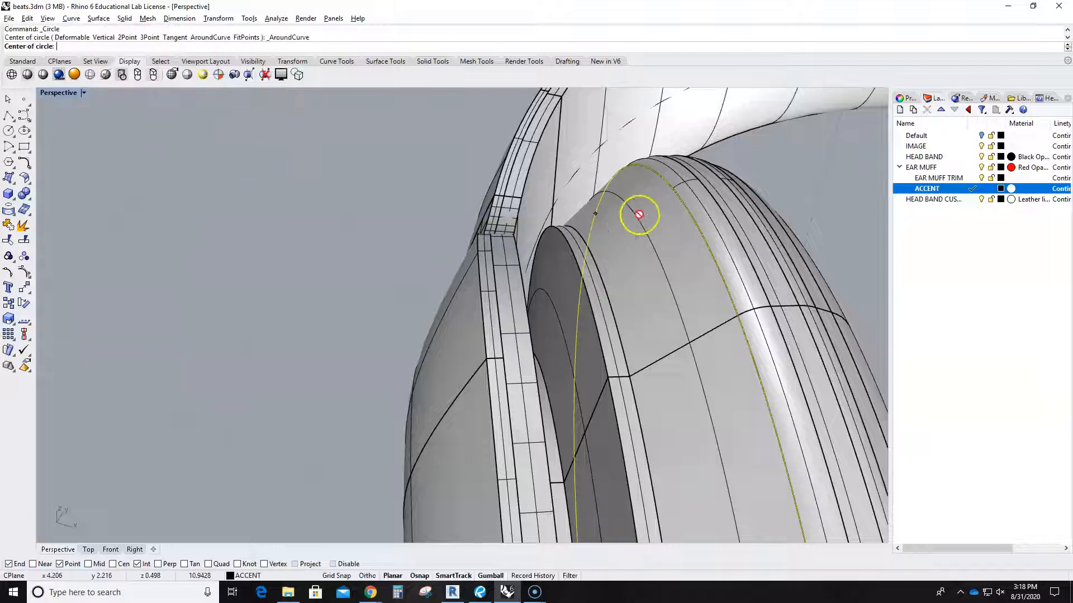
left_click(674, 190)
mouse_move(657, 204)
right_mouse_down()
mouse_move(673, 202)
mouse_move(661, 210)
right_mouse_up()
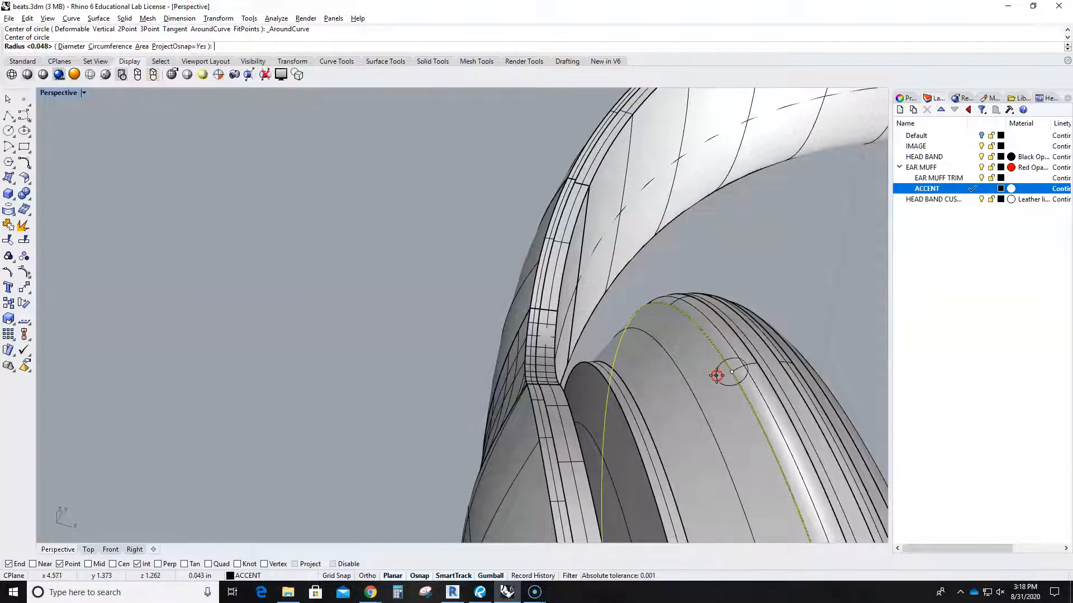
scroll(719, 375, "up", 3)
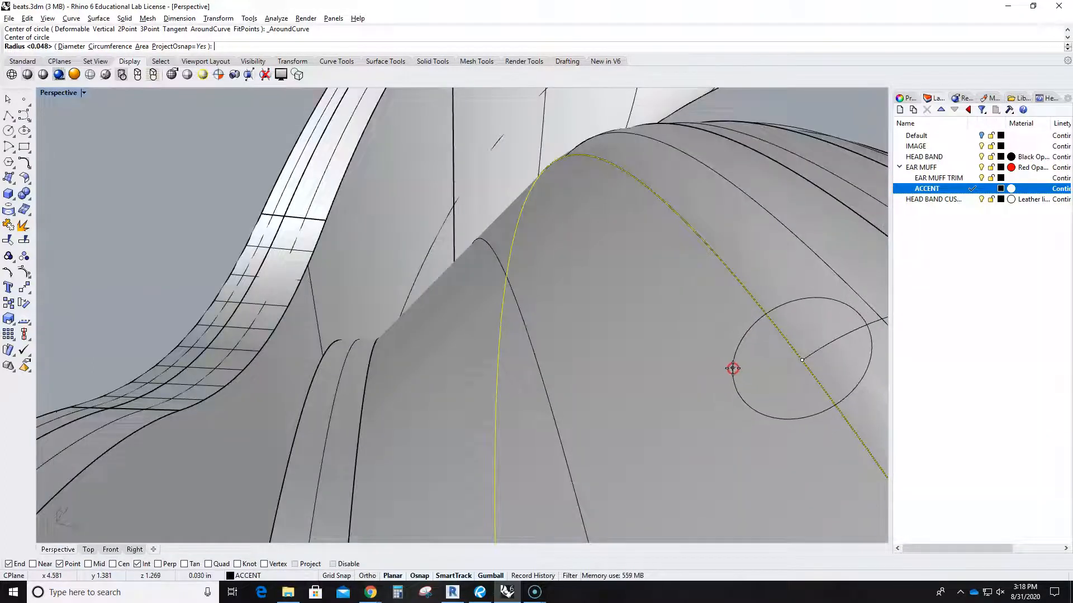
left_click(730, 370)
mouse_move(727, 374)
right_mouse_down()
mouse_move(696, 385)
mouse_move(724, 394)
right_mouse_up()
scroll(715, 381, "down", 5)
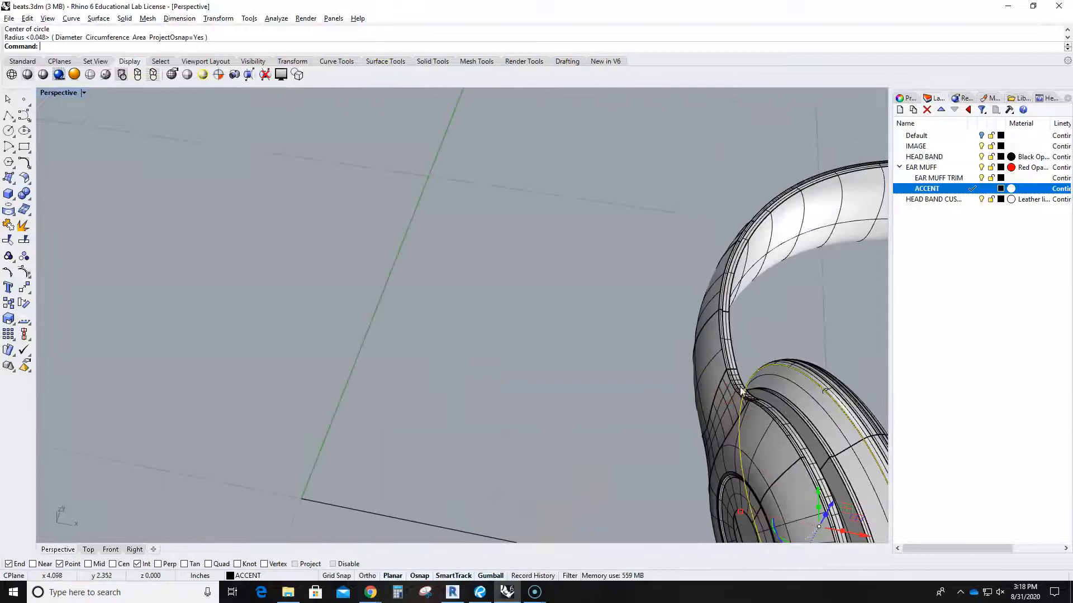
scroll(819, 393, "up", 4)
scroll(831, 388, "down", 2)
Zoom to the new profile circle and view it from a lower angle near the headband.
left_click(841, 385)
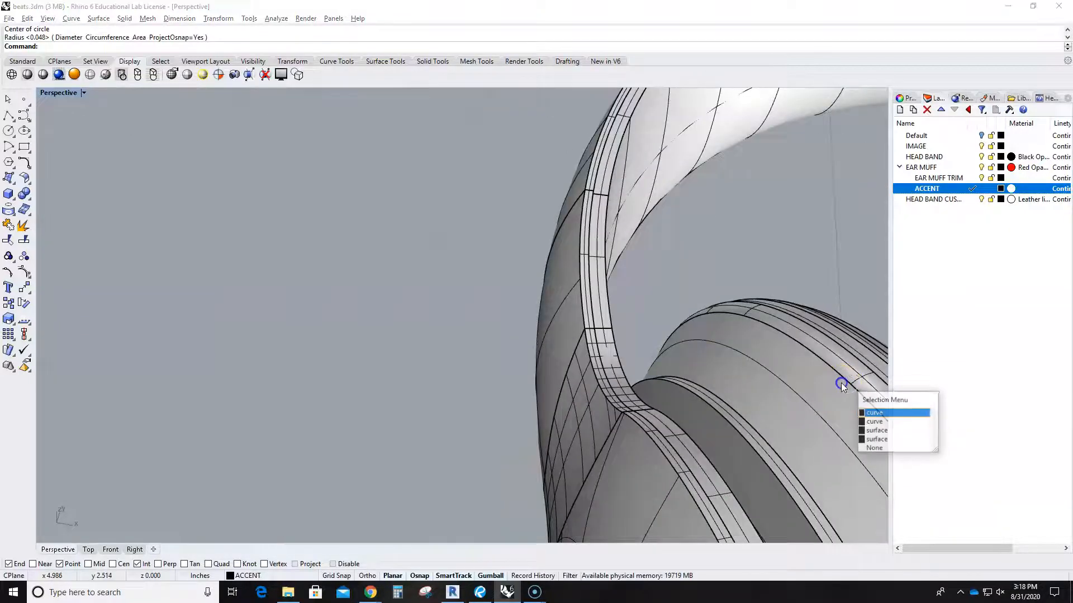
right_click(837, 383)
type("z")
key("Return")
type("s")
key("Return")
right_click_drag(725, 361, 676, 356)
scroll(699, 354, "down", 6)
right_click_drag(672, 329, 703, 420)
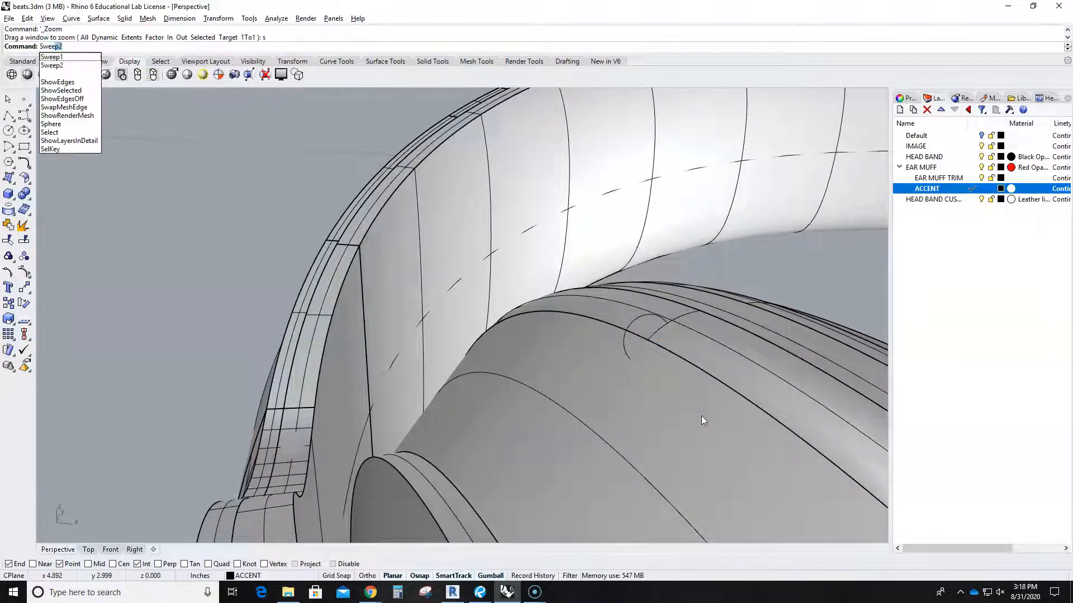
Sweep the small circle along the rim curve with Sweep1 to create a round accent tube.
left_click(65, 57)
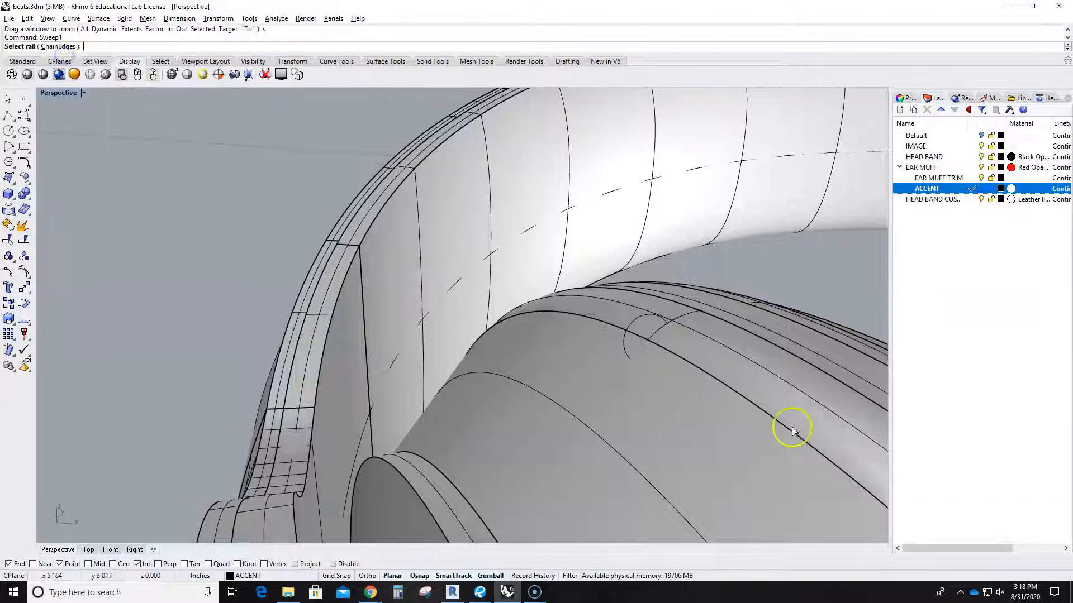
left_click(639, 338)
left_click(671, 365)
left_click(633, 320)
key("Return")
key("Return")
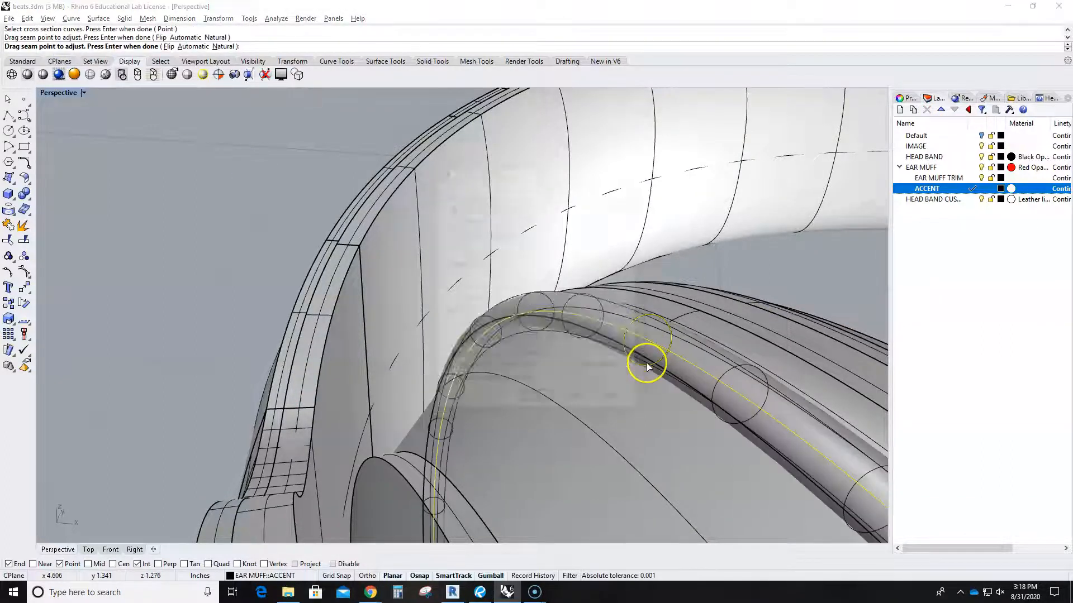
left_click(538, 401)
right_click_drag(538, 401, 618, 426)
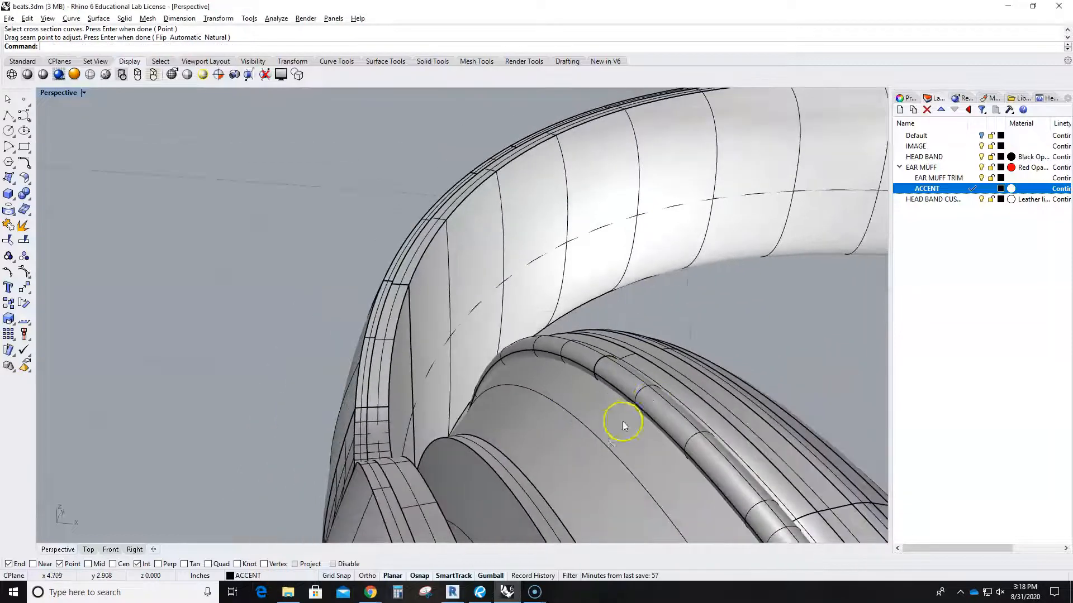
left_click(652, 400)
Put the tube on the ACCENT layer and give that layer a new Metal material.
right_click(990, 193)
left_click(1004, 381)
left_click(1030, 189)
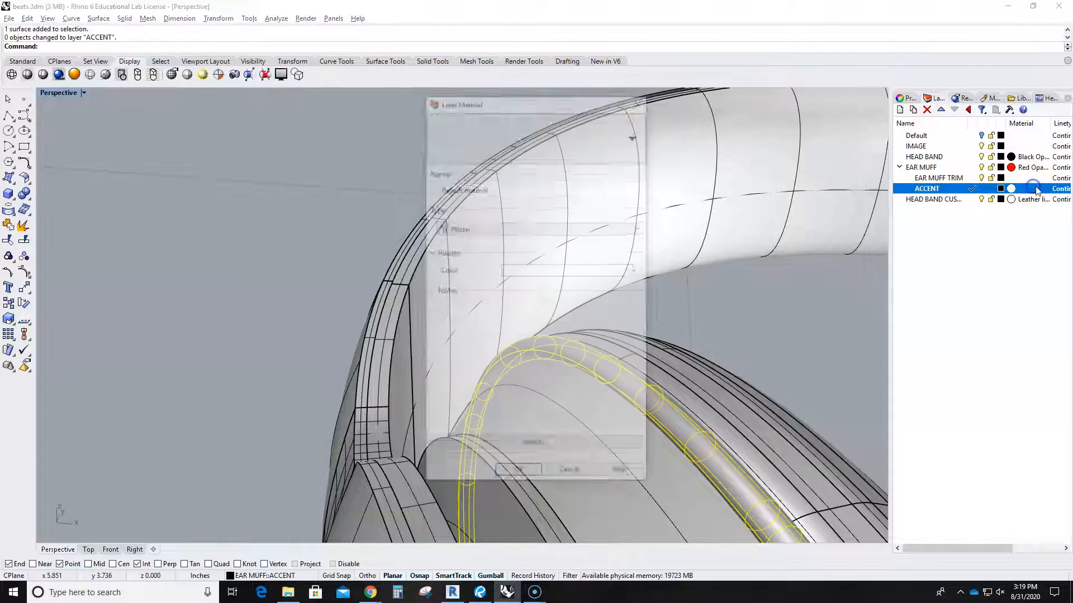
left_click(581, 133)
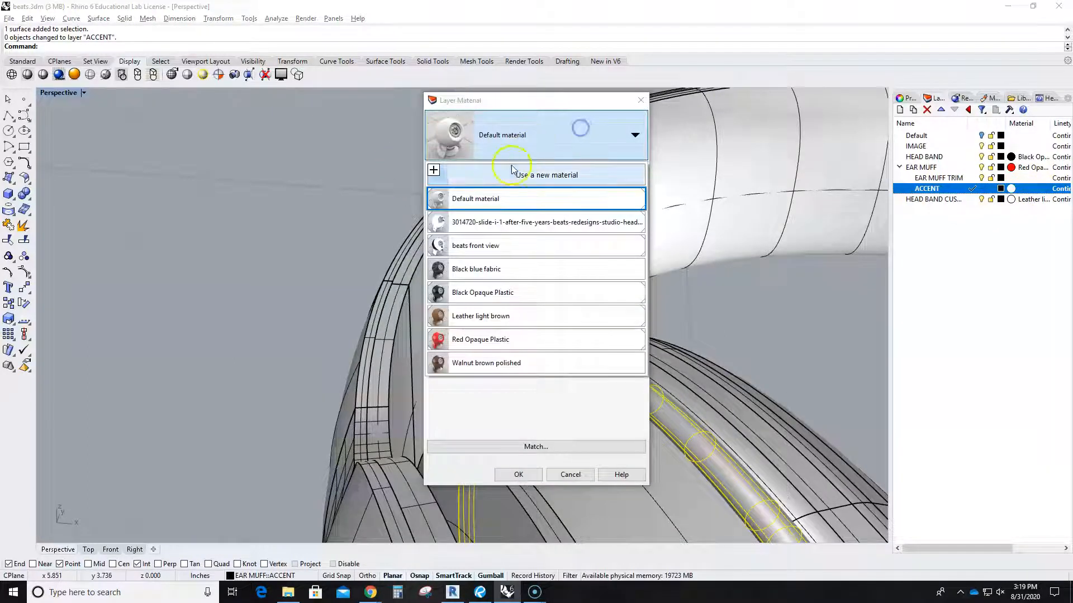
left_click(434, 170)
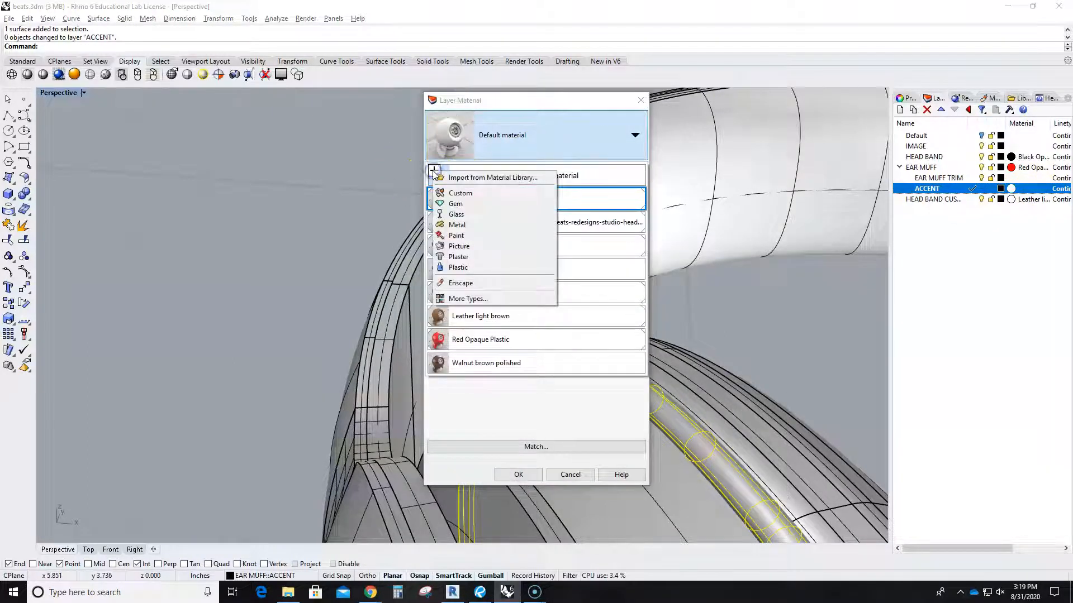
left_click(464, 225)
Set the metal colour to Stainless steel and fully Polished, then apply it to ACCENT.
left_click(638, 228)
left_click(638, 228)
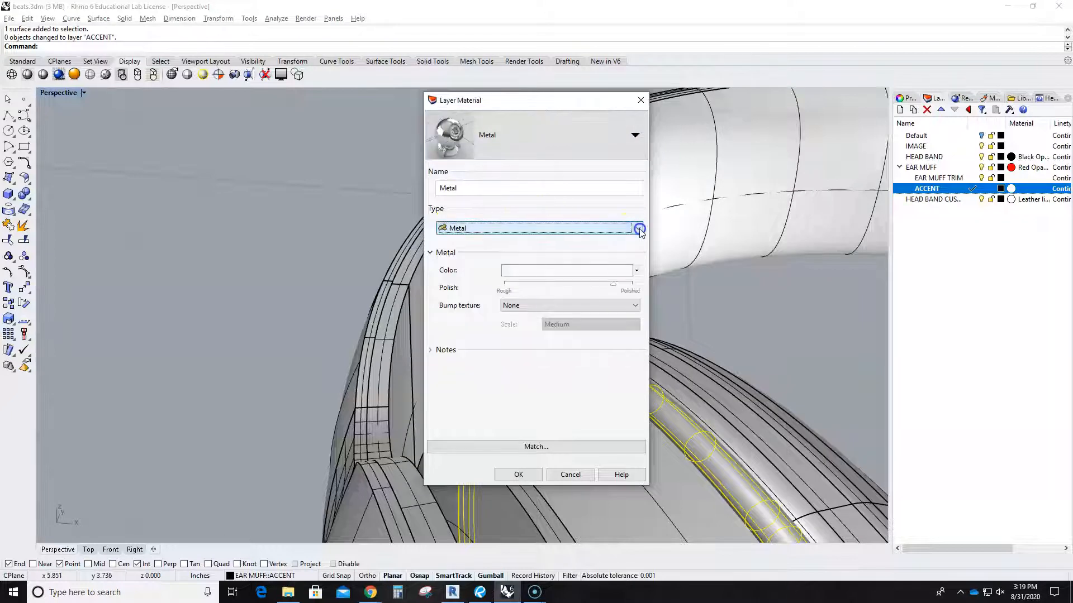
left_click(633, 274)
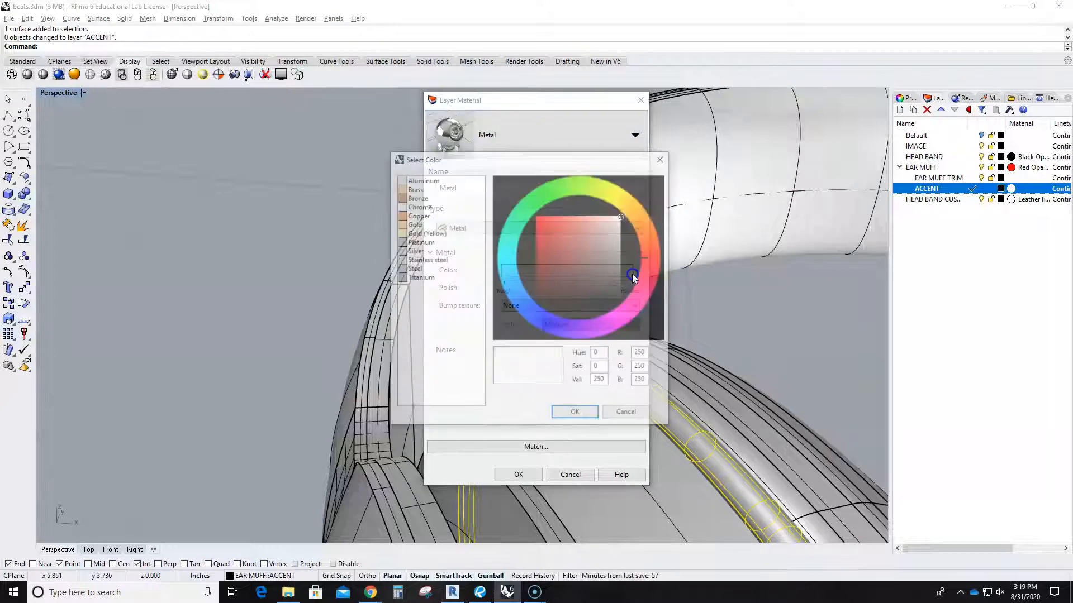
left_click(414, 260)
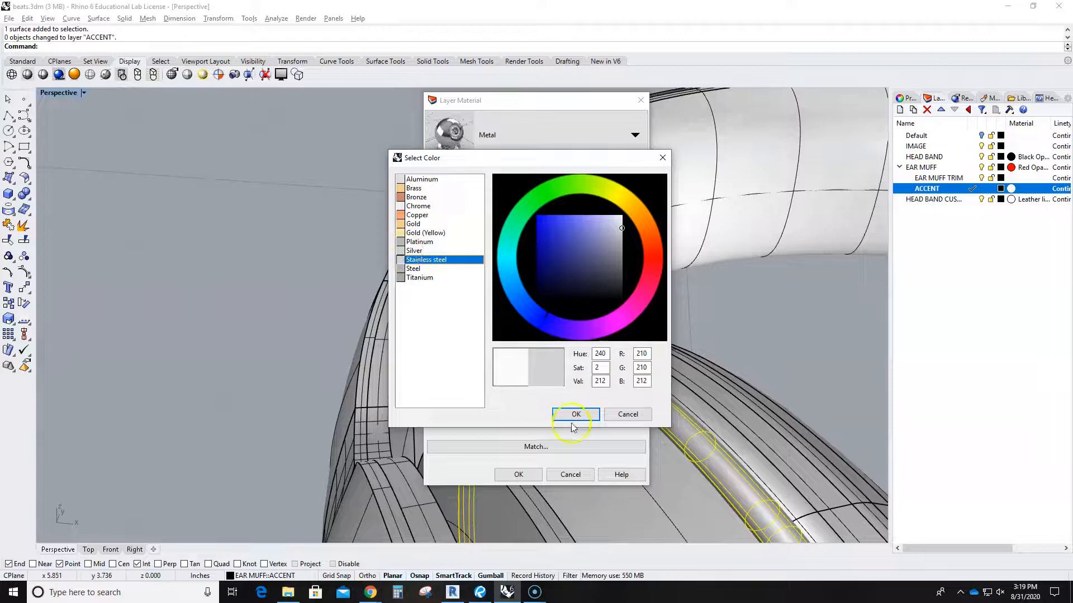
left_click(574, 417)
left_click(567, 287)
left_click_drag(568, 286, 635, 290)
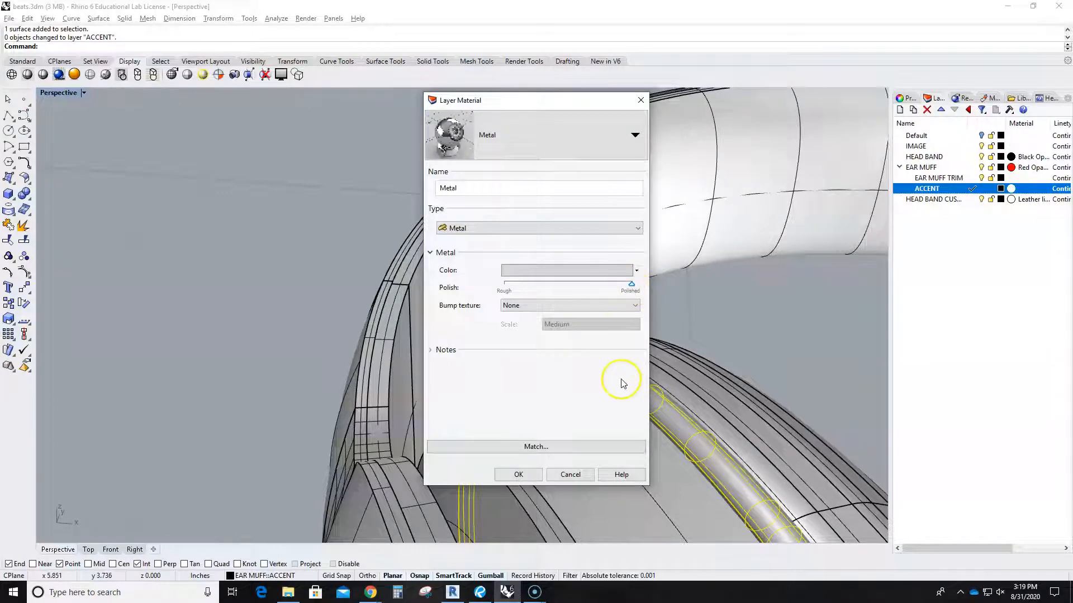
left_click(519, 475)
left_click(276, 258)
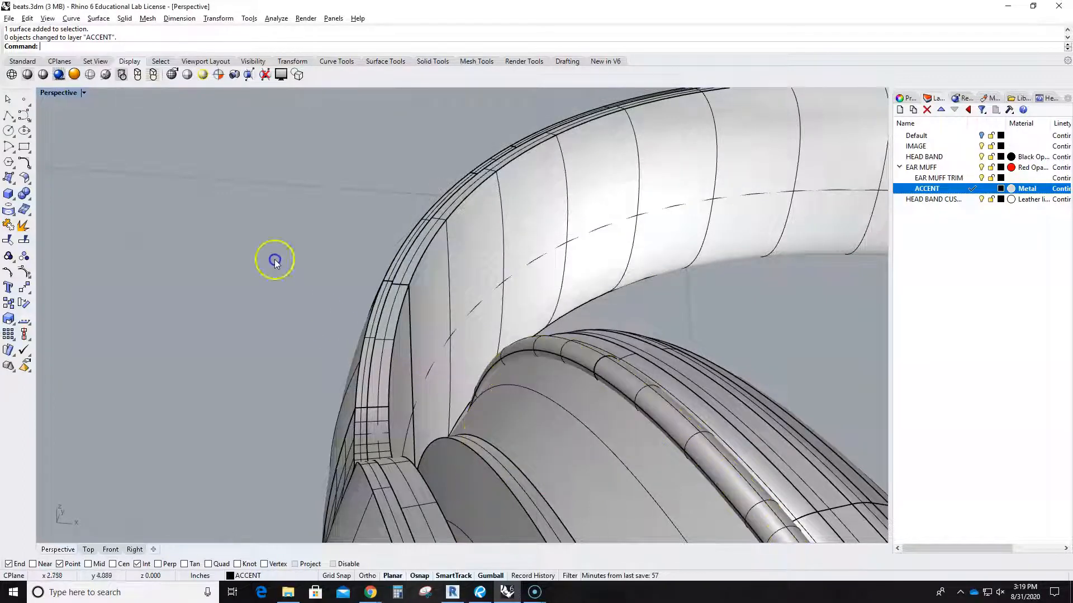
left_click(84, 92)
Switch the Perspective viewport to Rendered and zoom out to view the red ear muff and steel ring.
left_click(78, 146)
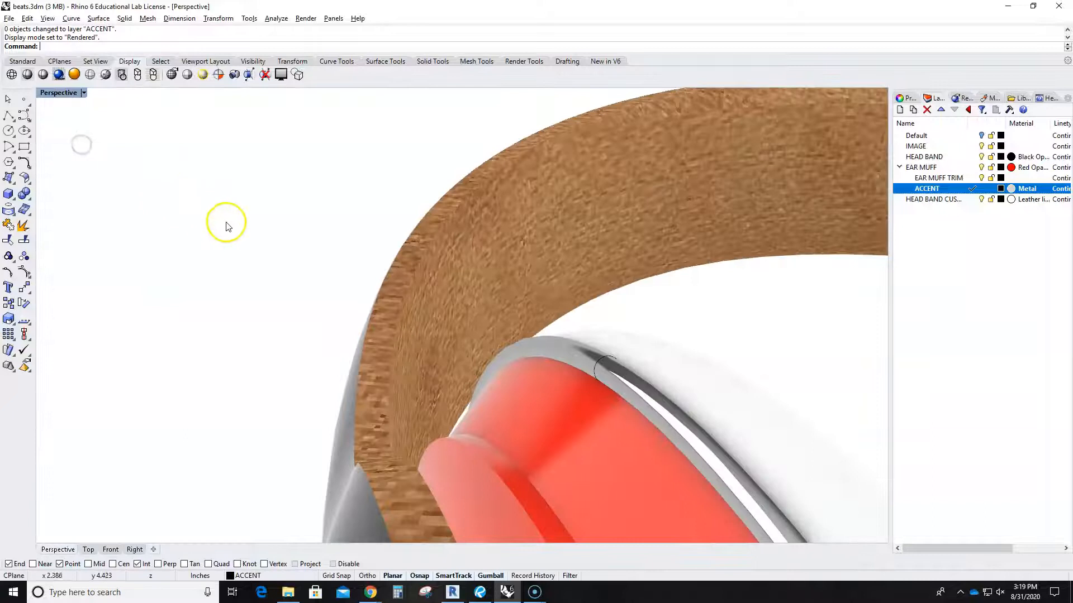
scroll(240, 226, "down", 2)
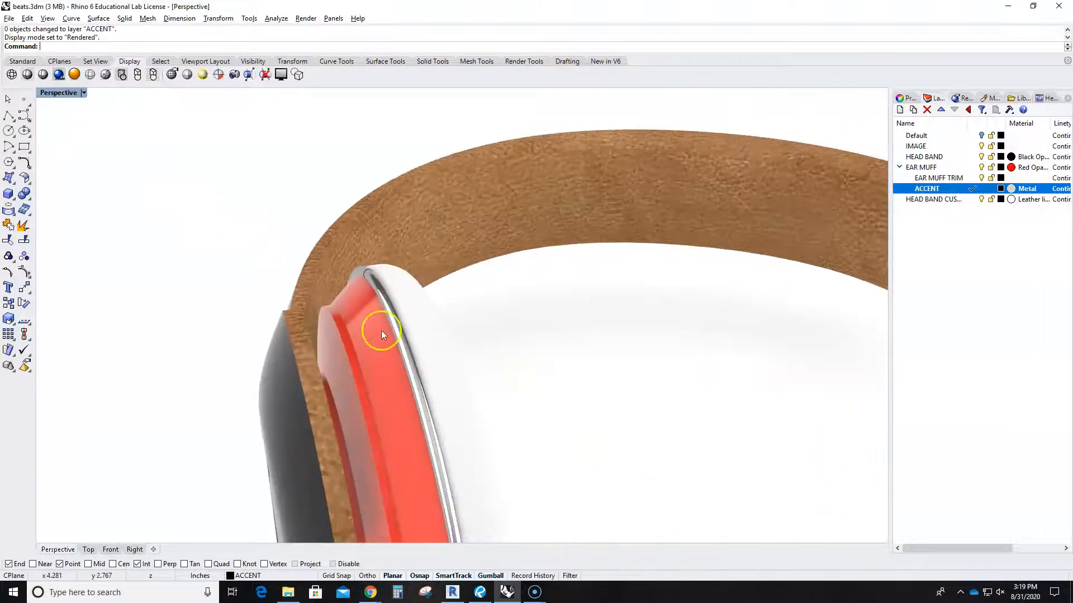
scroll(382, 334, "down", 1)
left_click(429, 335)
left_click(492, 339)
left_click(1031, 181)
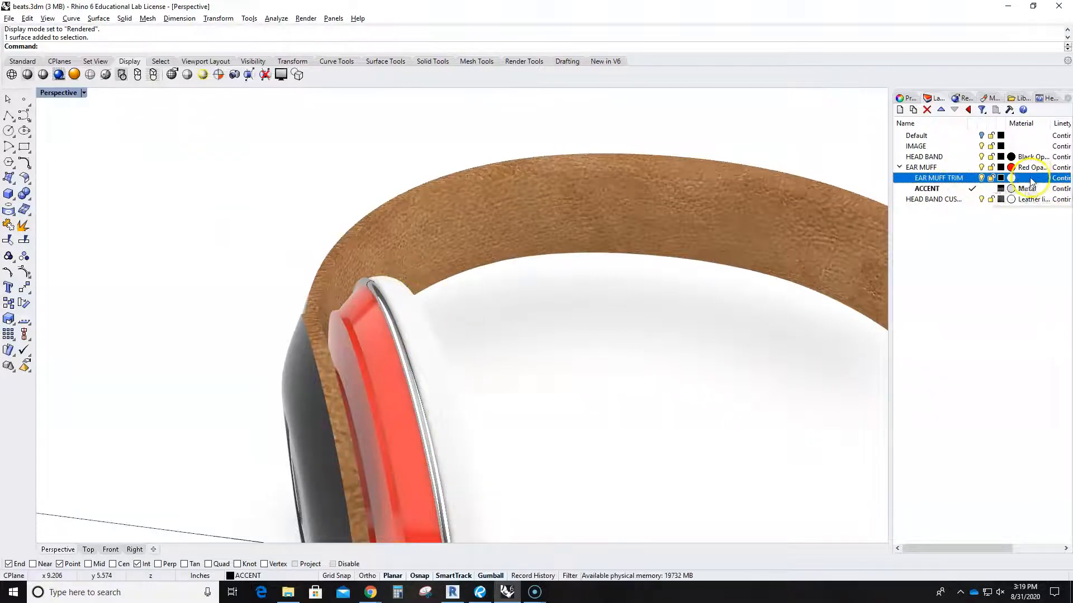
Import Leather grey from the library's Organic > Leather folder and assign it to EAR MUFF TRIM.
left_click(604, 135)
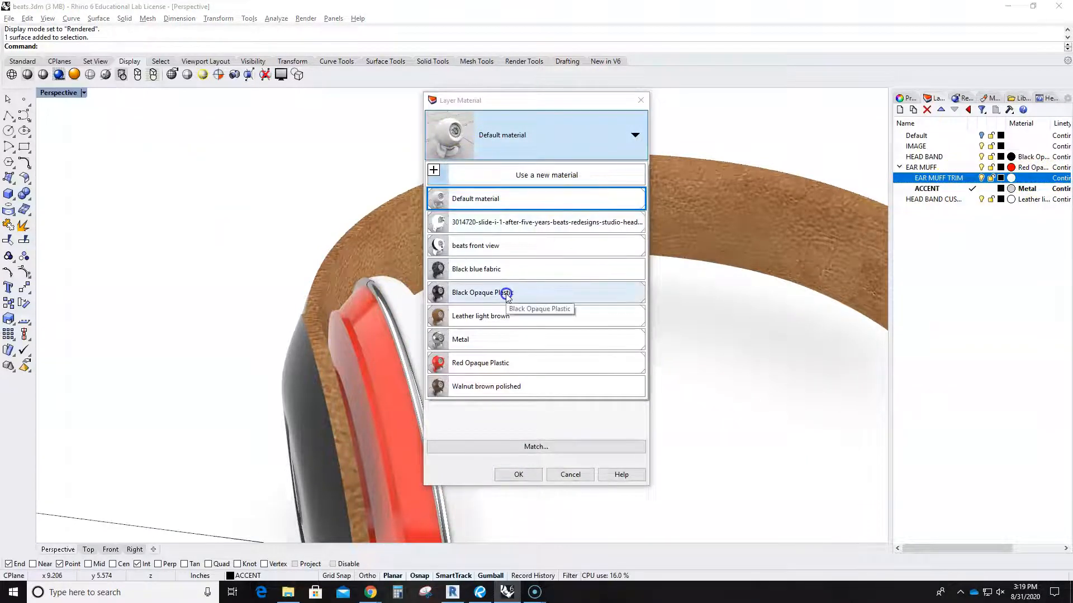
left_click(434, 170)
left_click(483, 179)
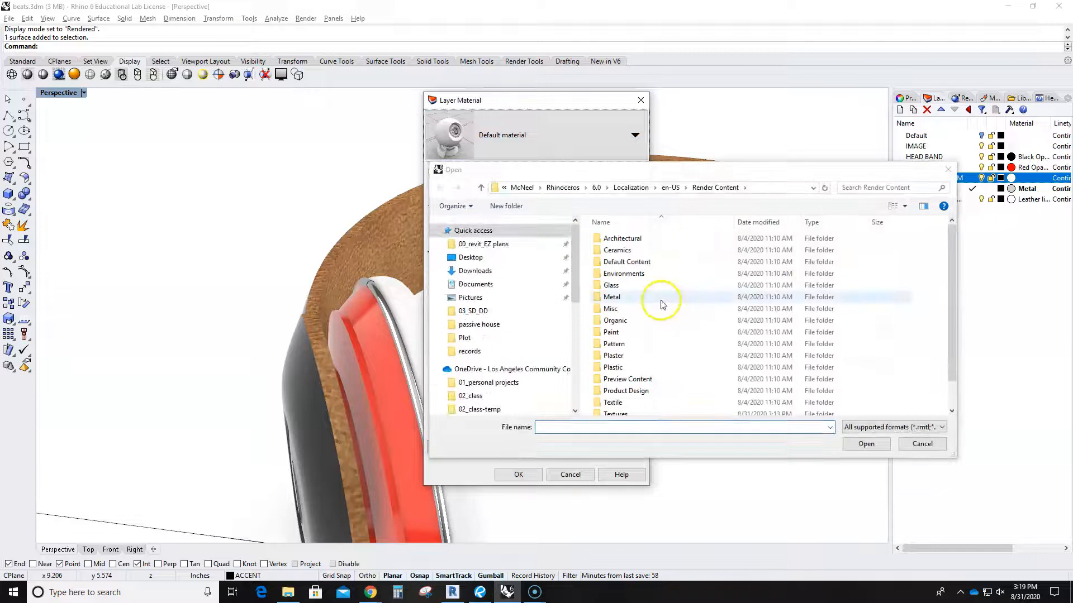
double_click(637, 320)
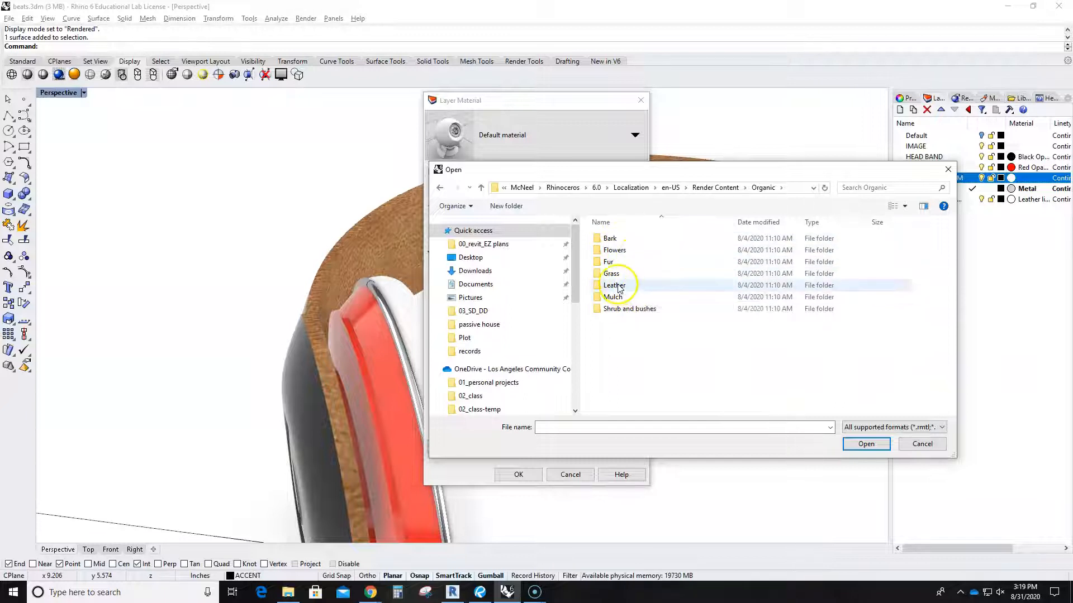
double_click(618, 285)
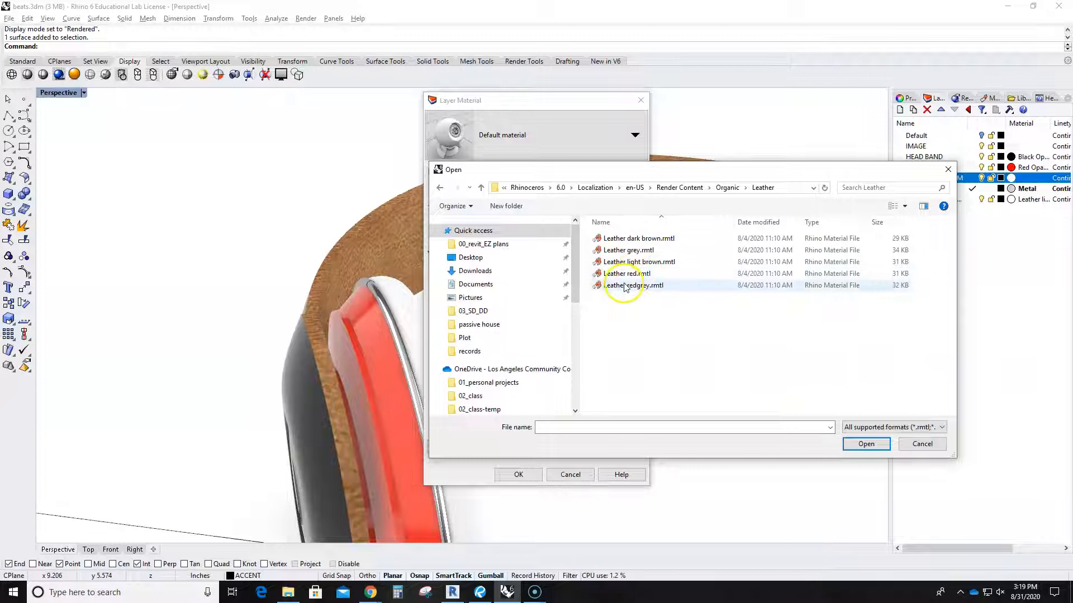
double_click(622, 250)
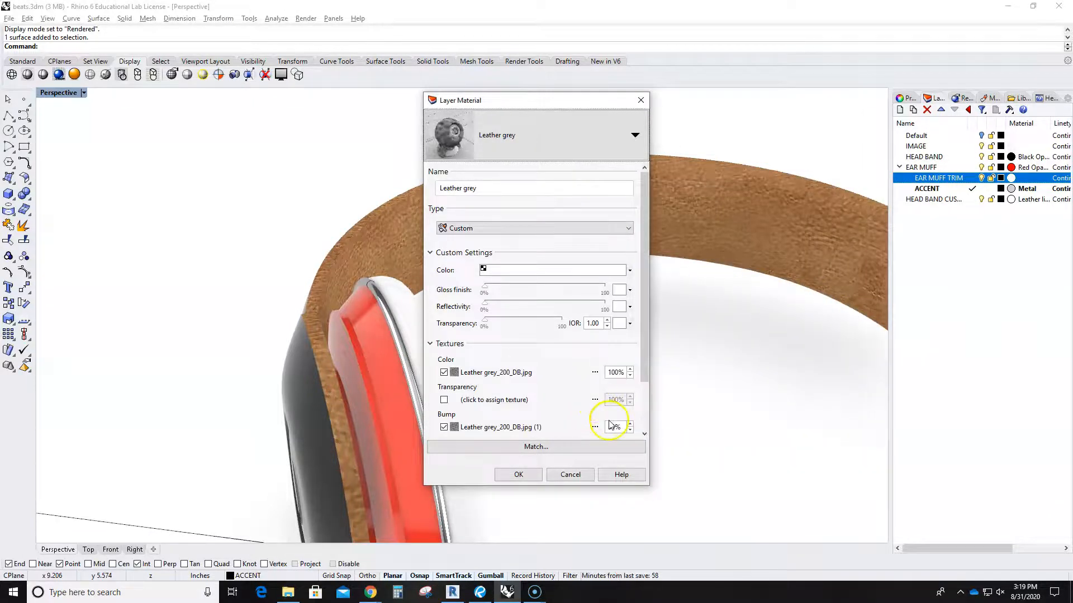
left_click(521, 475)
Bring the ear cup into view, select its trim, and open EAR MUFF TRIM's Leather grey material.
scroll(521, 472, "down", 3)
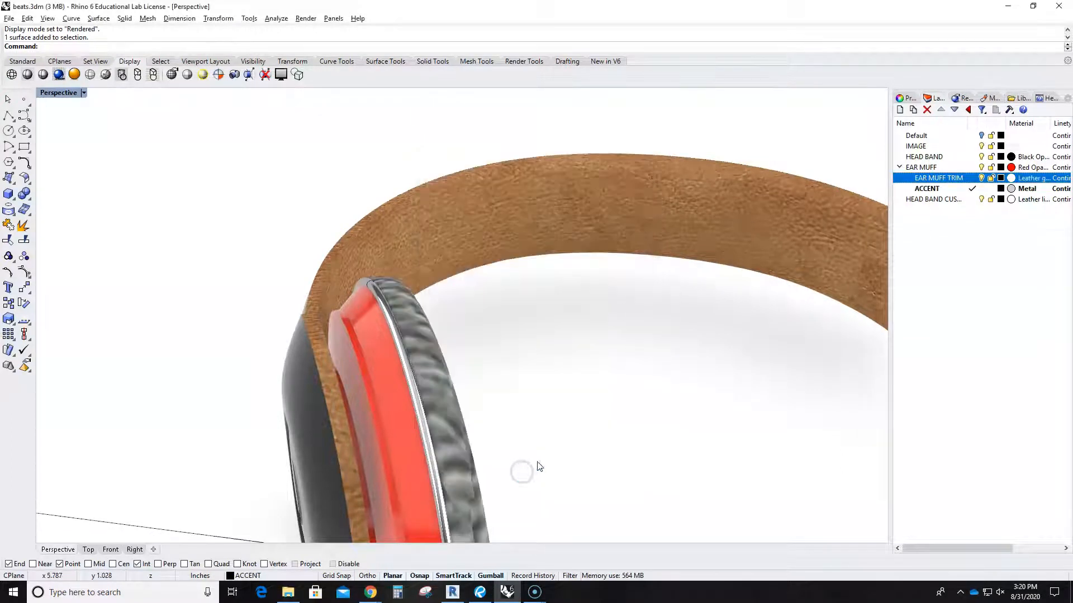
scroll(577, 431, "down", 4)
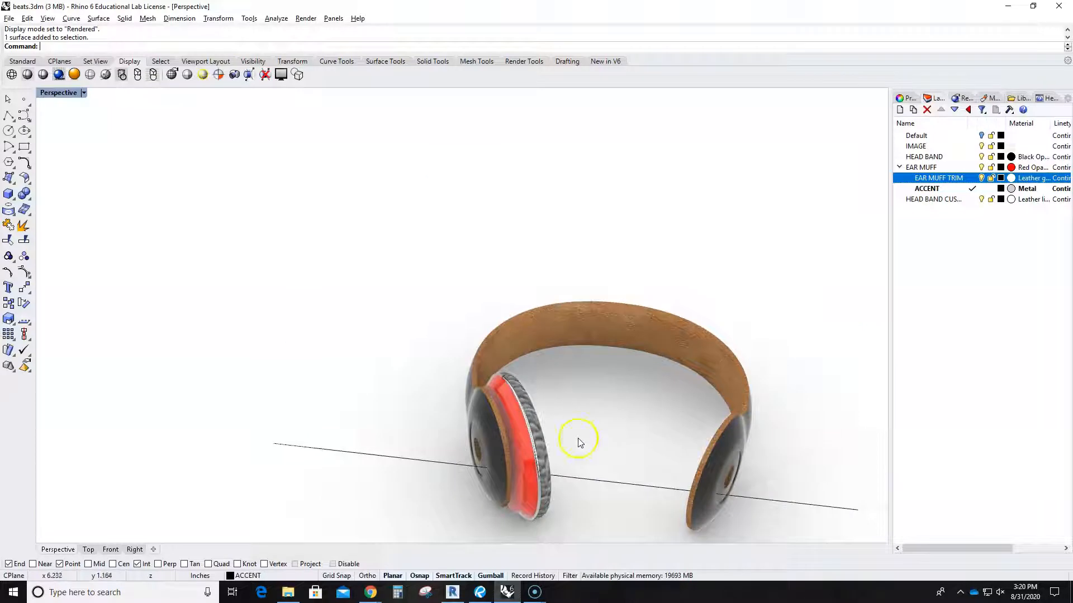
right_click_drag(585, 419, 437, 418)
scroll(531, 462, "up", 5)
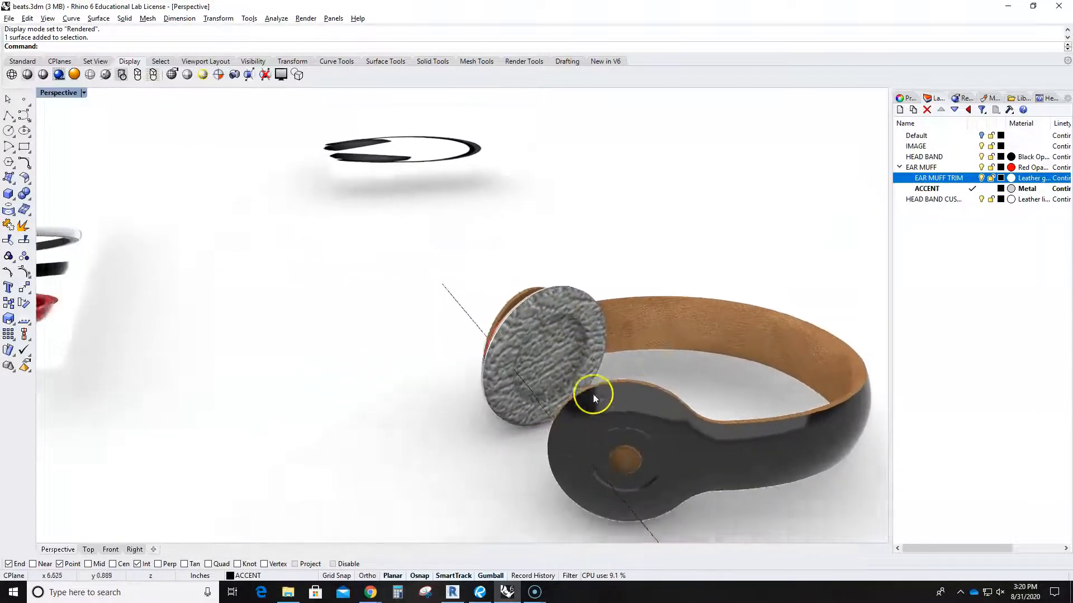
left_click(572, 349)
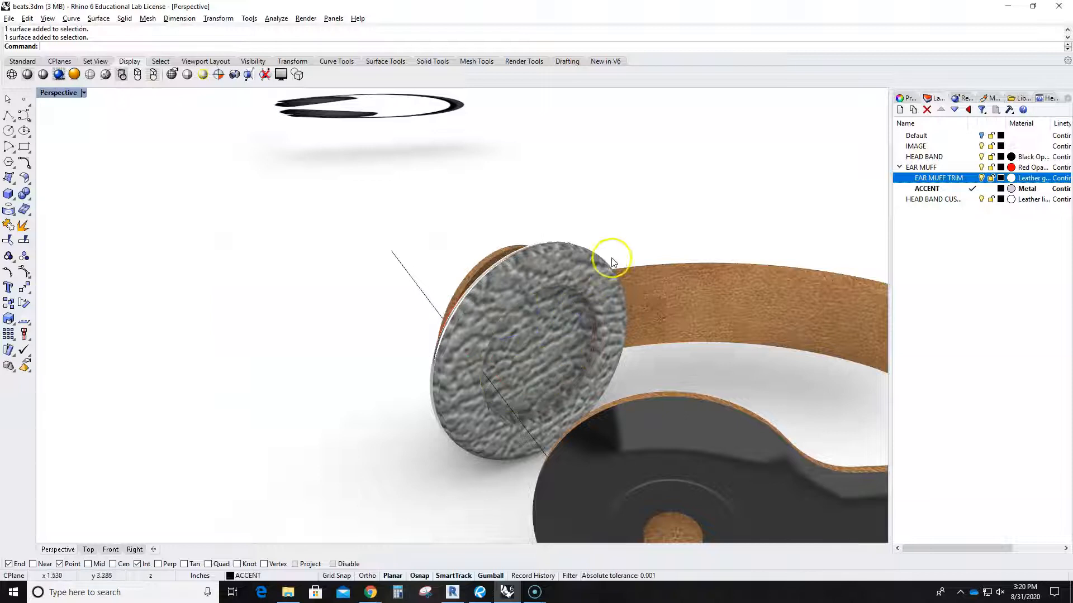
left_click(1044, 184)
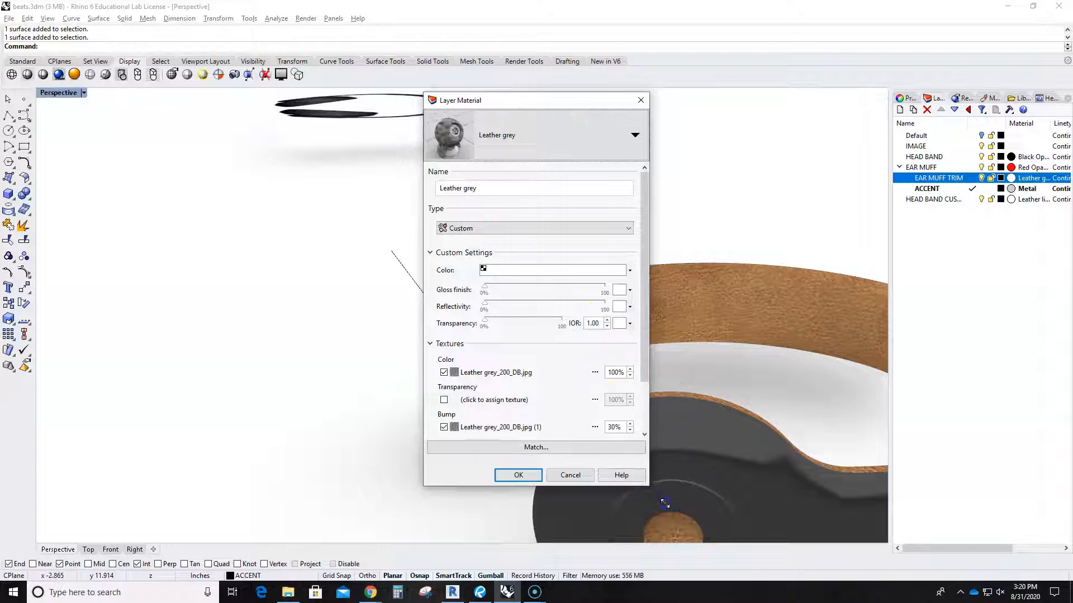
Review the Leather grey settings (100% colour texture, 30% bump, no environment) and close them.
left_click_drag(647, 485, 738, 539)
scroll(529, 379, "down", 1)
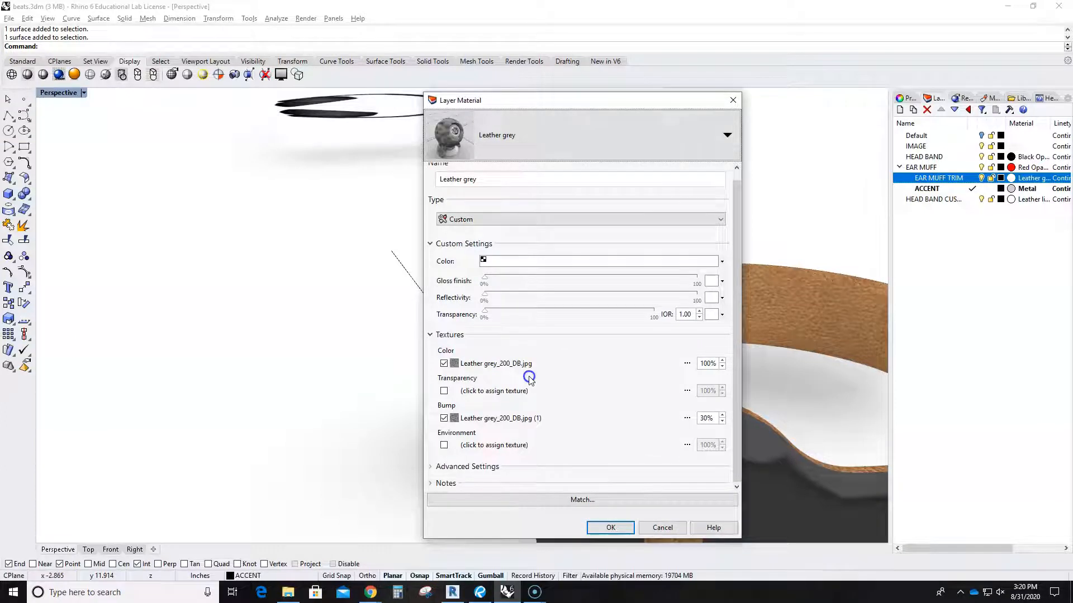
scroll(564, 364, "up", 1)
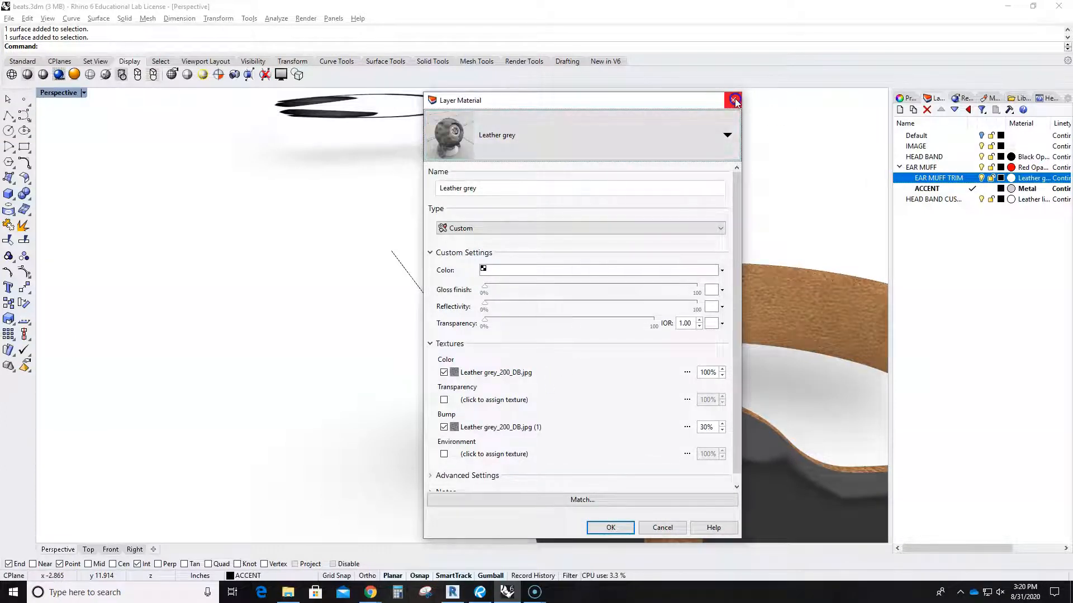
left_click(733, 100)
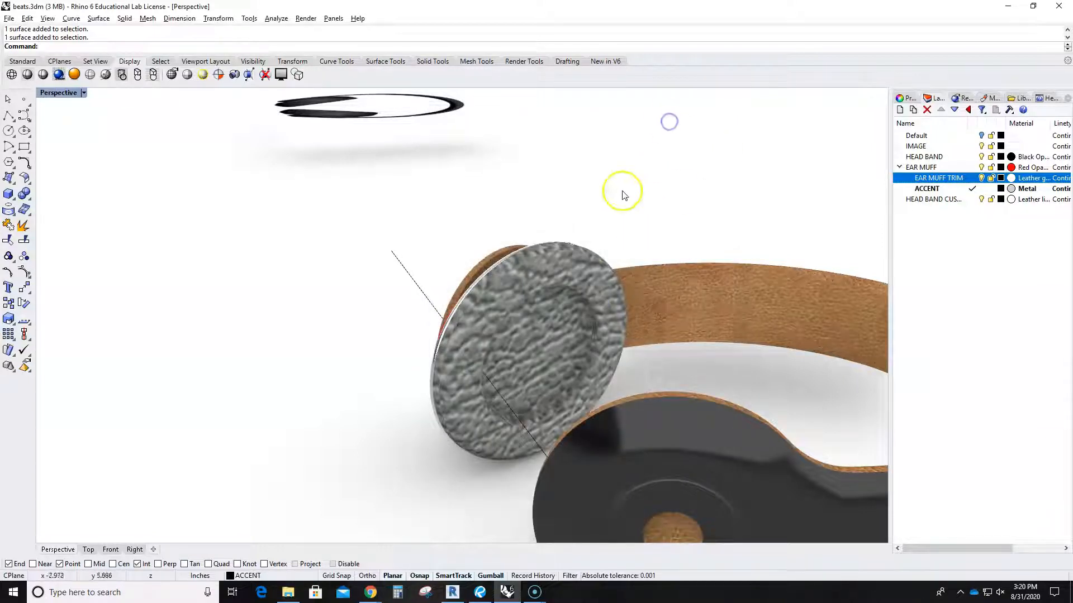
Pick the ear-muff trim surface from among the overlapping surfaces at its edge.
left_click(588, 259)
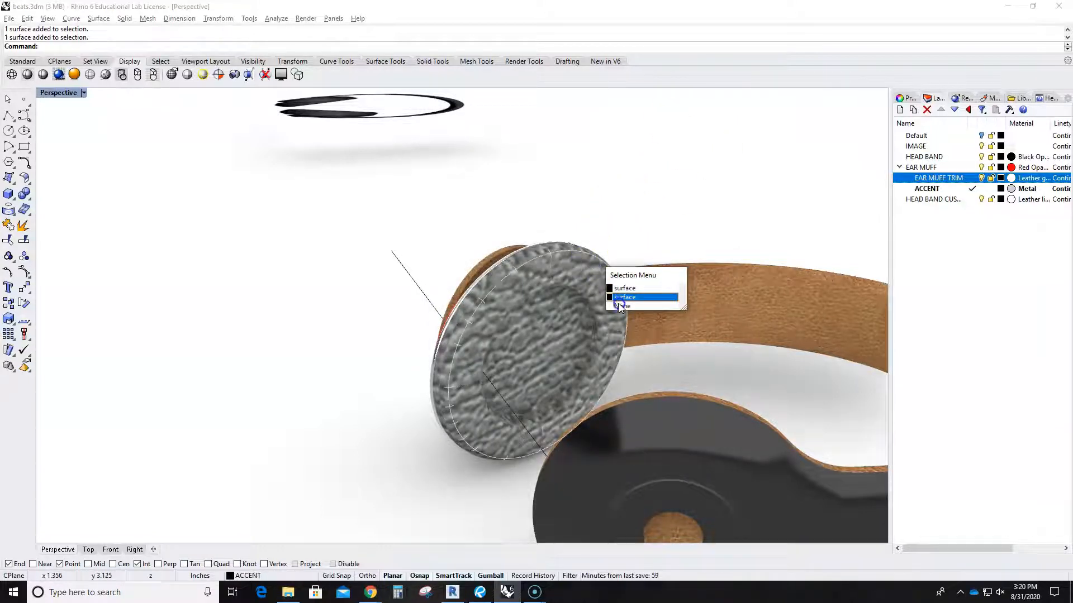
left_click(613, 290)
key("Escape")
left_click(560, 254)
left_click(606, 290)
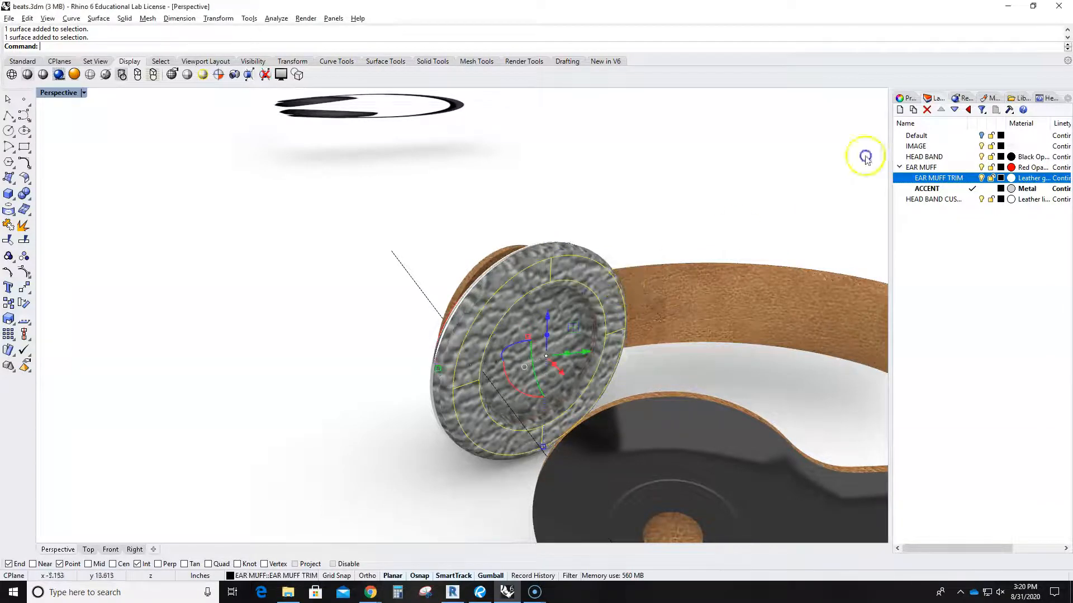
Show the document Materials list, deselect, and orbit around to see the ear cup edge-on.
left_click(989, 99)
left_click(731, 195)
right_click_drag(612, 290, 644, 374)
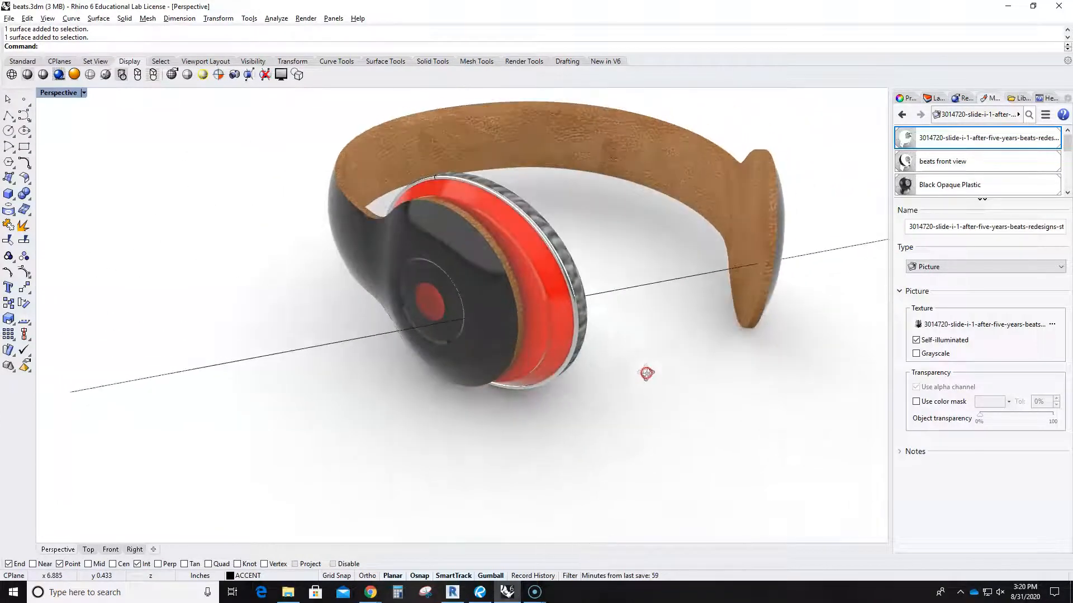
right_click_drag(491, 252, 376, 337)
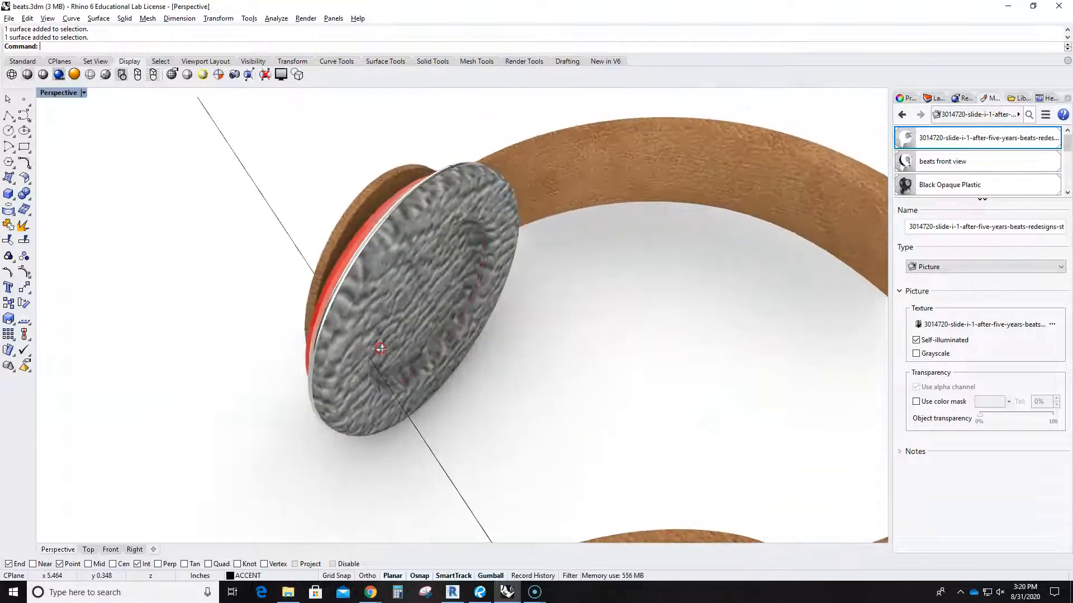
right_click_drag(524, 353, 521, 331)
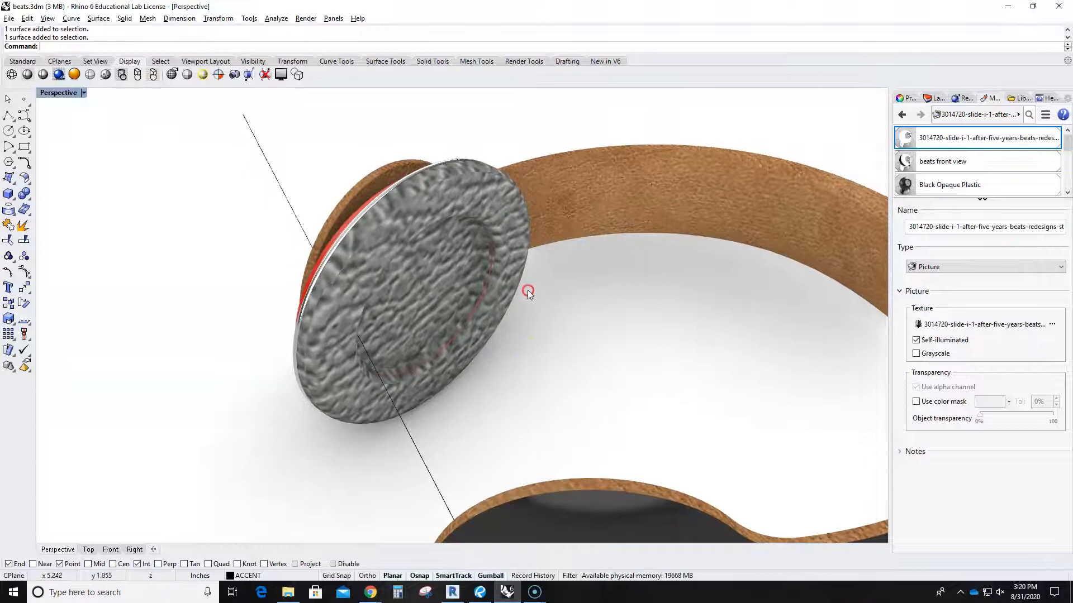